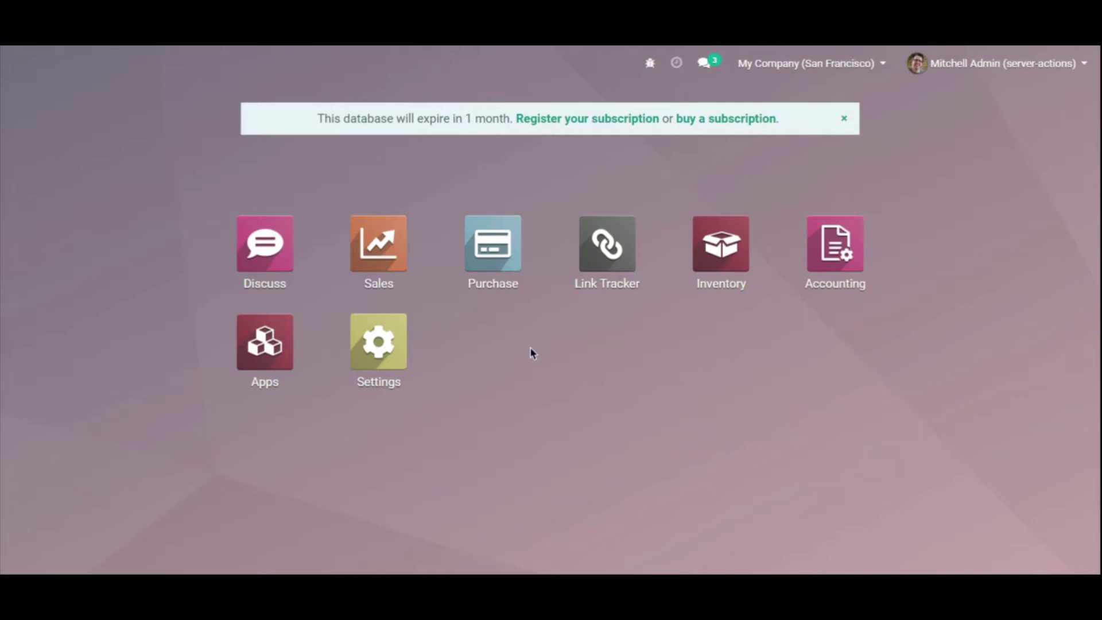
- Open the customer invoices in Accounting, select all of them and display the actions available for the selection
left_click(825, 257)
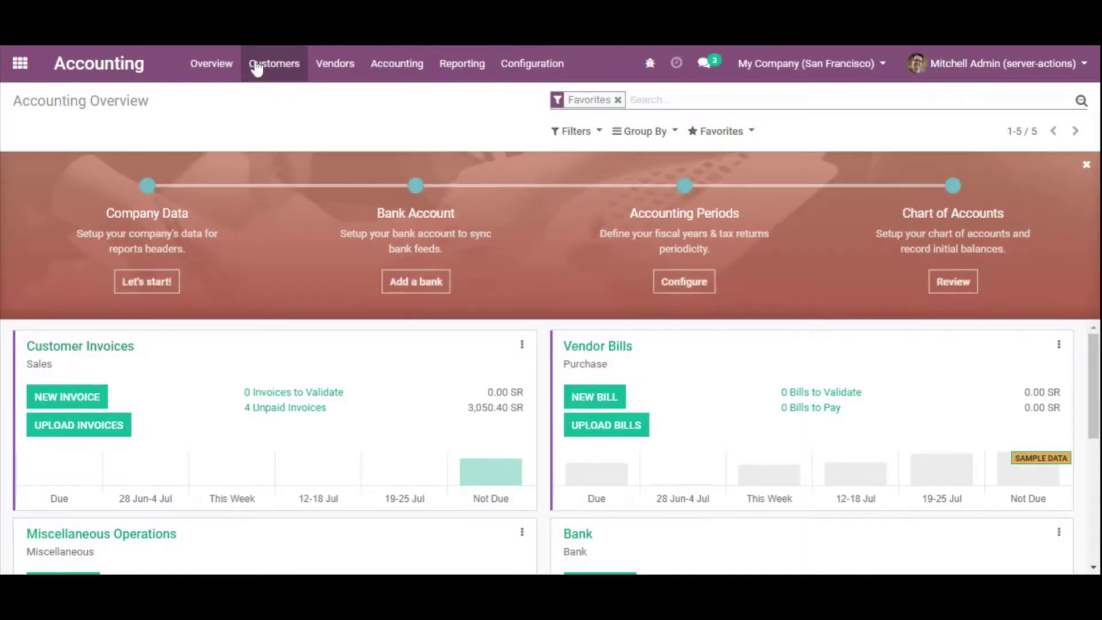
left_click(273, 63)
left_click(276, 96)
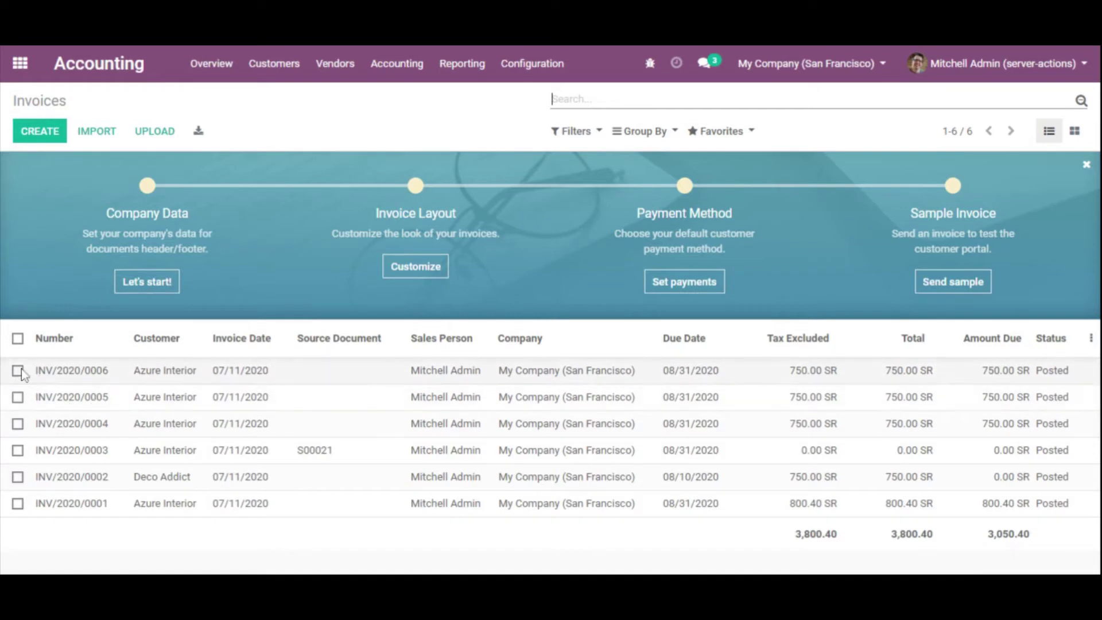
left_click(18, 338)
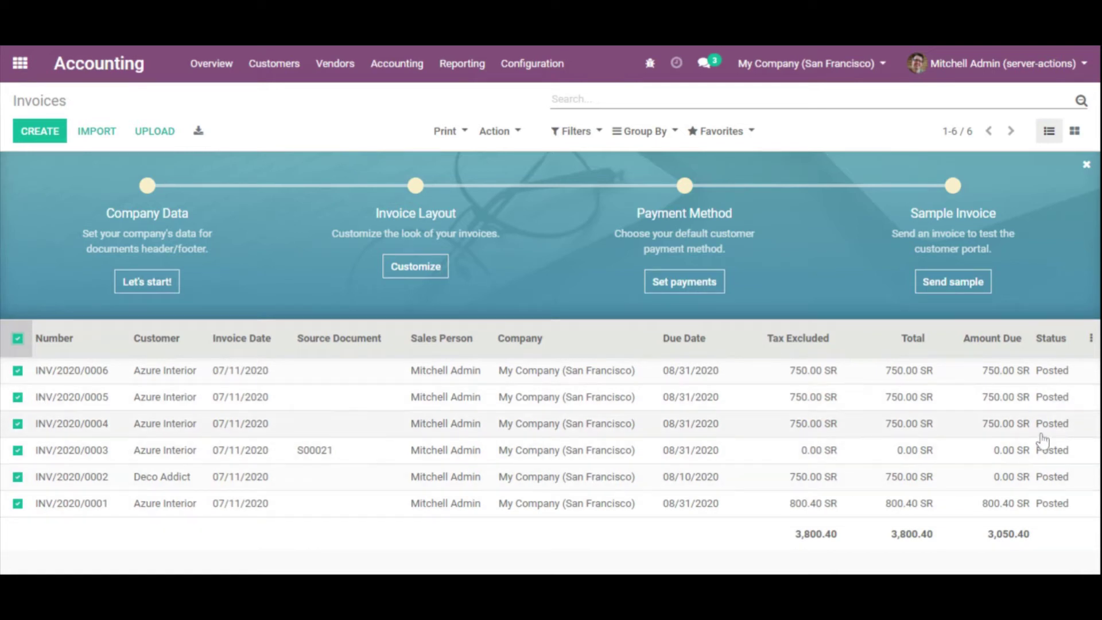
left_click(494, 132)
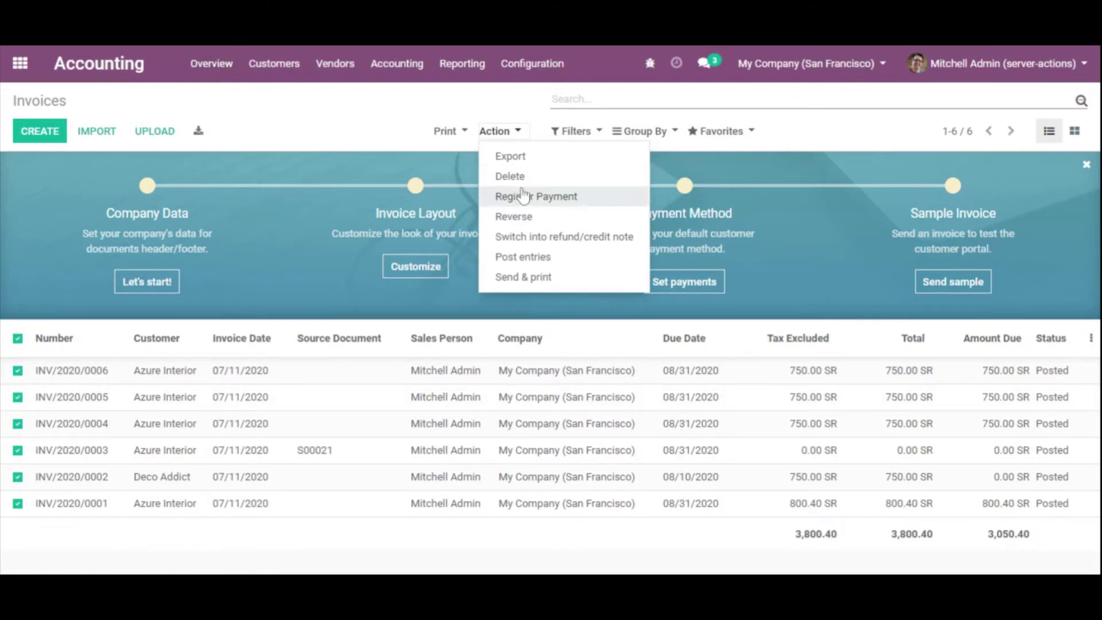
- Open the general settings and check the developer mode options in the Developer Tools section
left_click(20, 63)
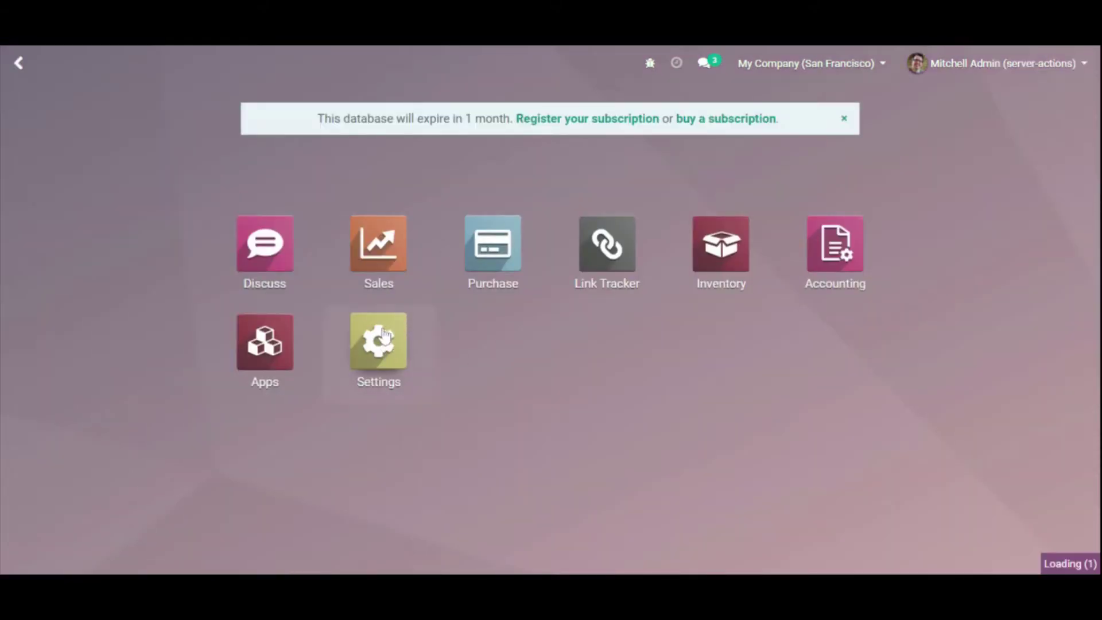
left_click(382, 238)
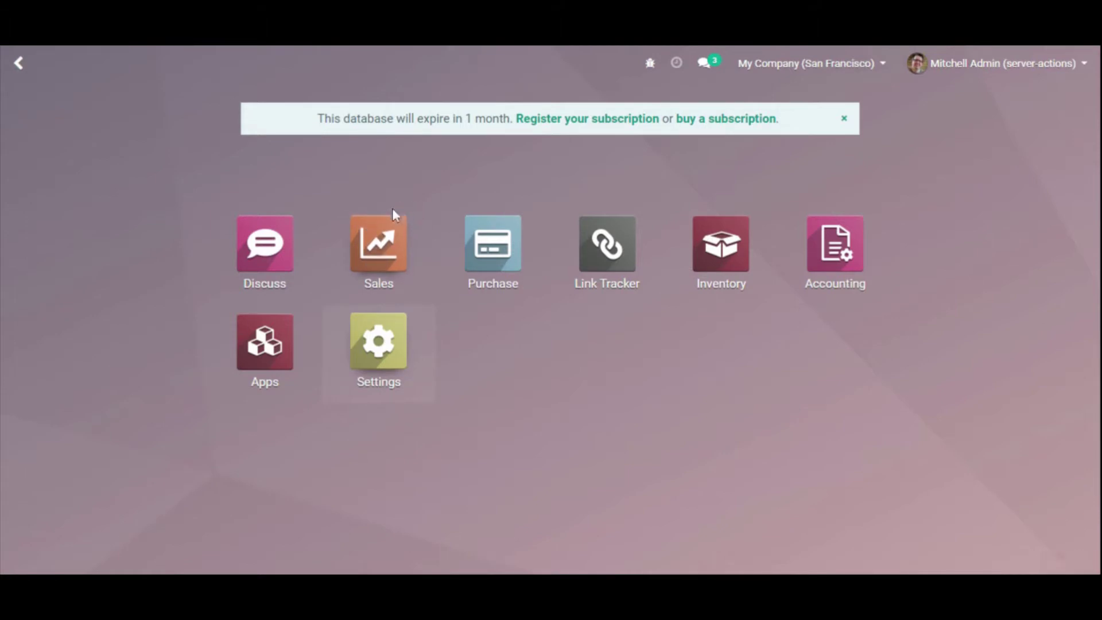
left_click(365, 306)
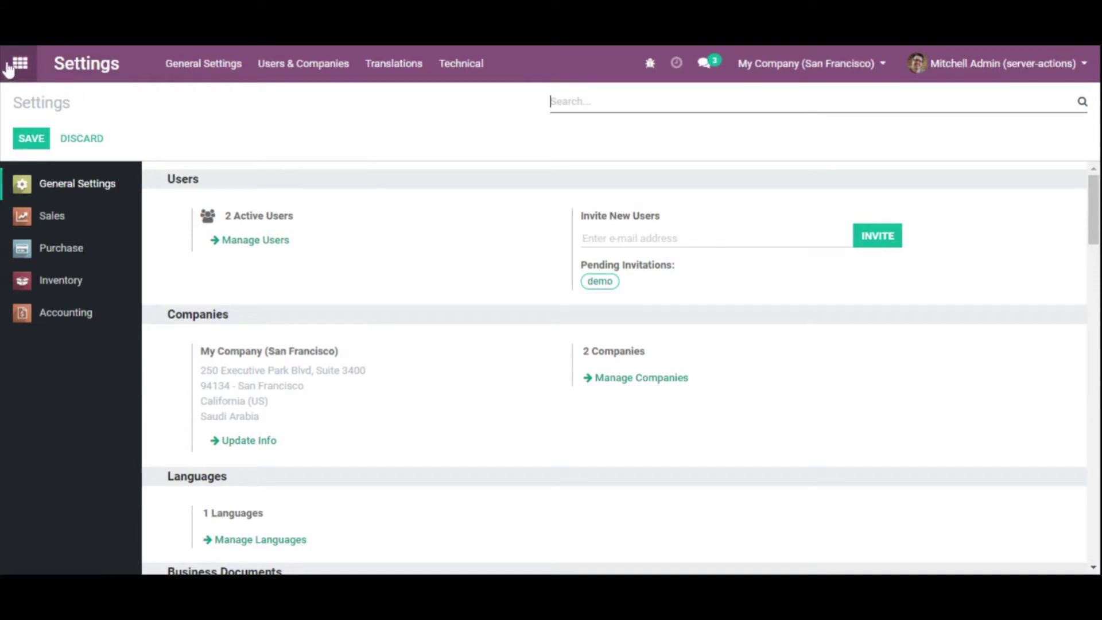
scroll(320, 278, "down", 10)
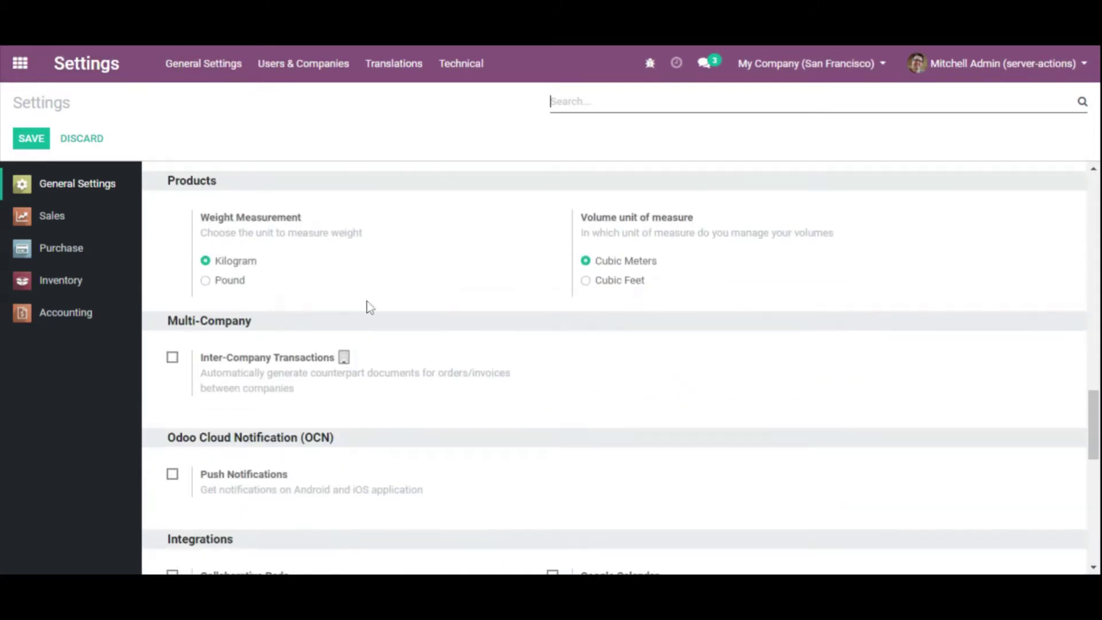
scroll(356, 344, "down", 10)
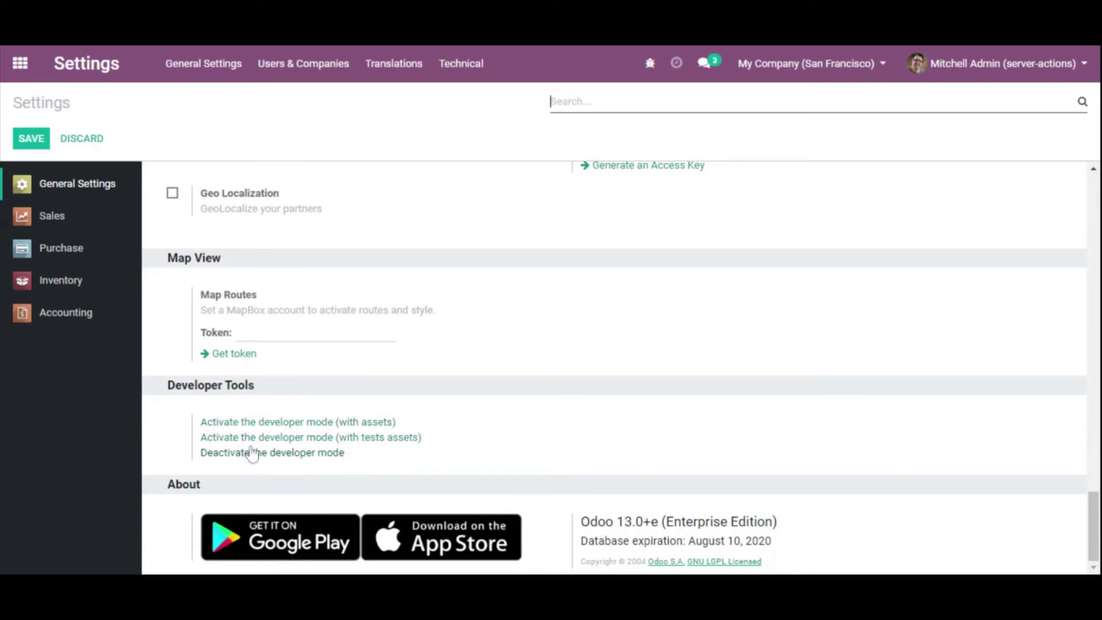
- Open the list of Server Actions from the technical settings
scroll(416, 201, "up", 20)
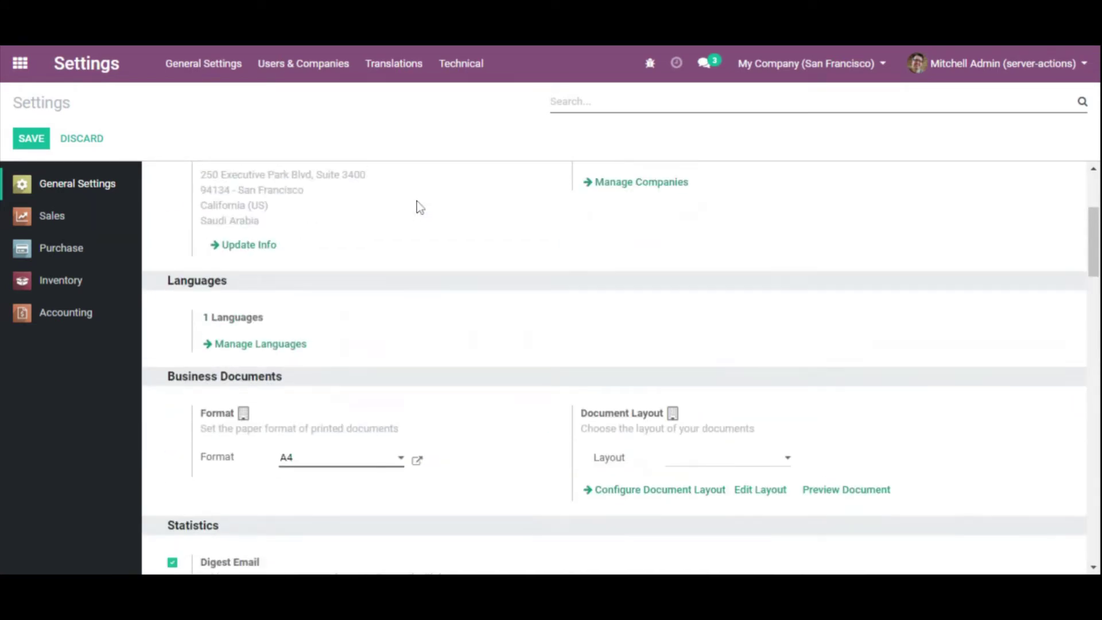
scroll(417, 207, "up", 3)
left_click(457, 66)
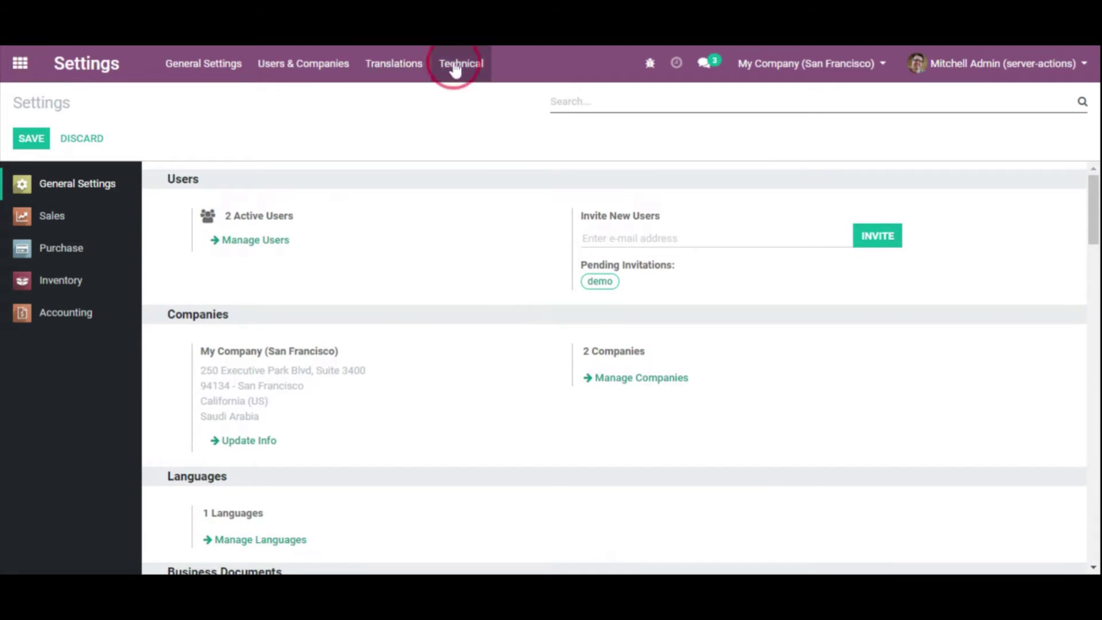
scroll(488, 241, "down", 4)
scroll(514, 304, "down", 3)
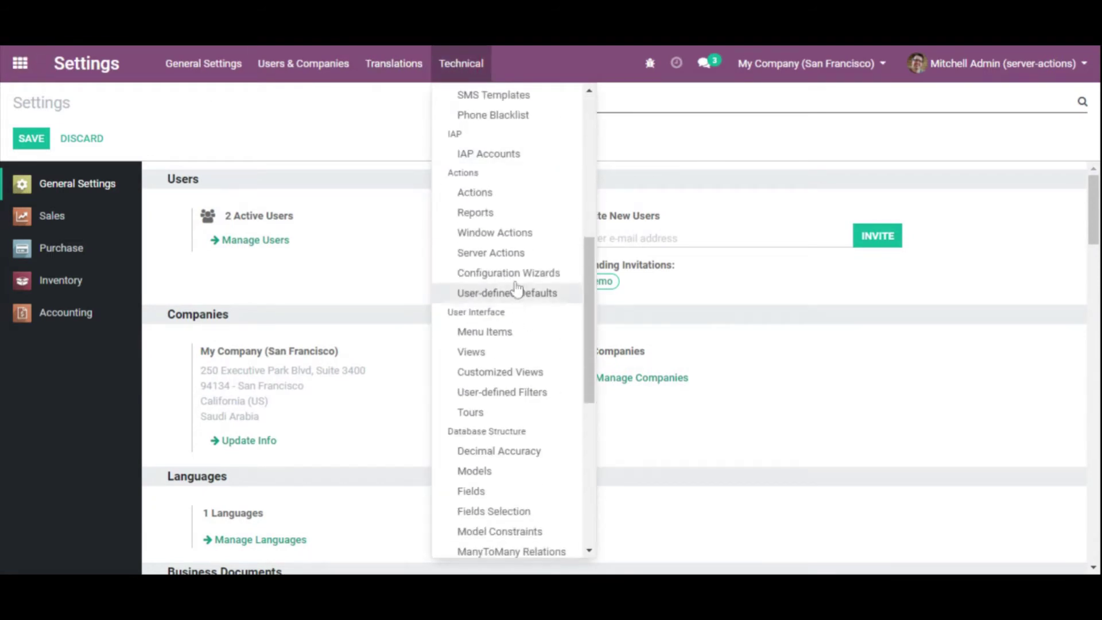
left_click(494, 254)
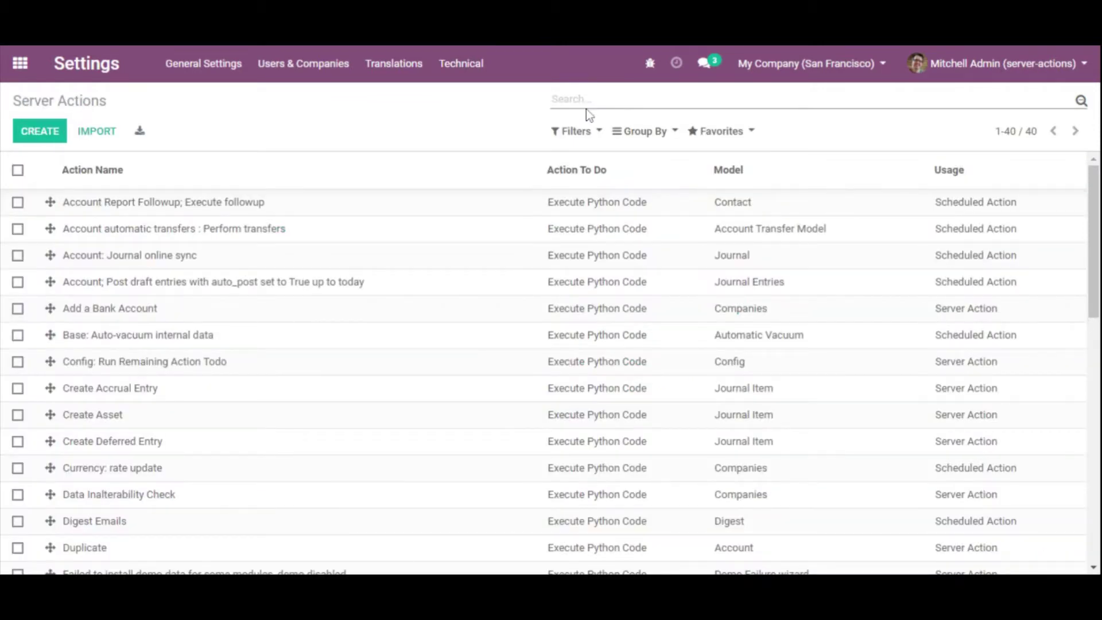
- Search the server actions for "Register Payment" and open the matching record
type("Re")
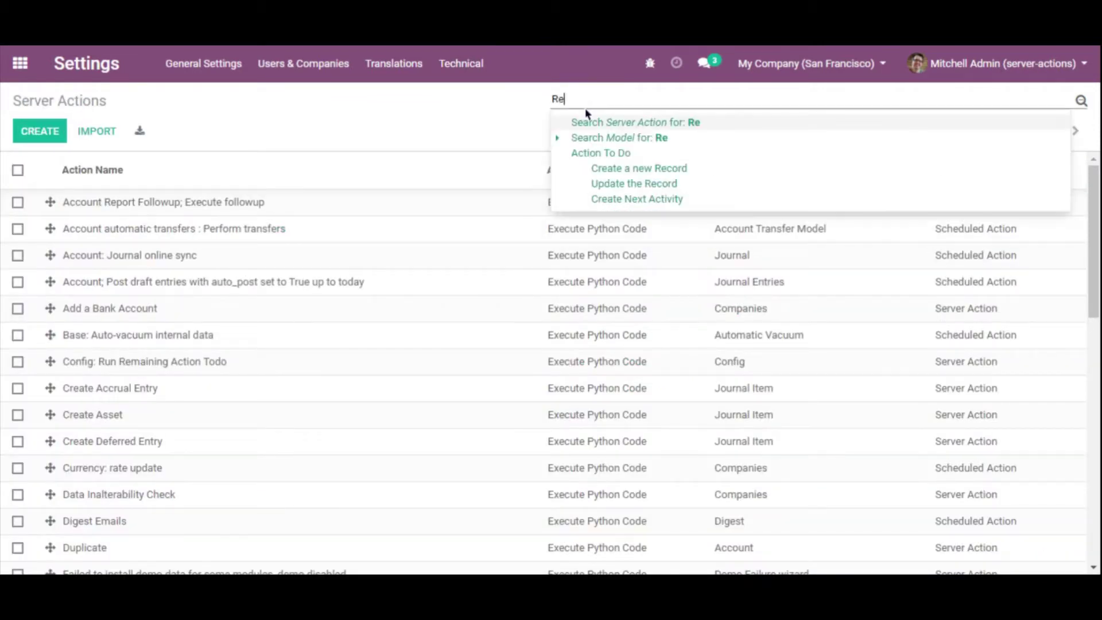
type("gister Payment")
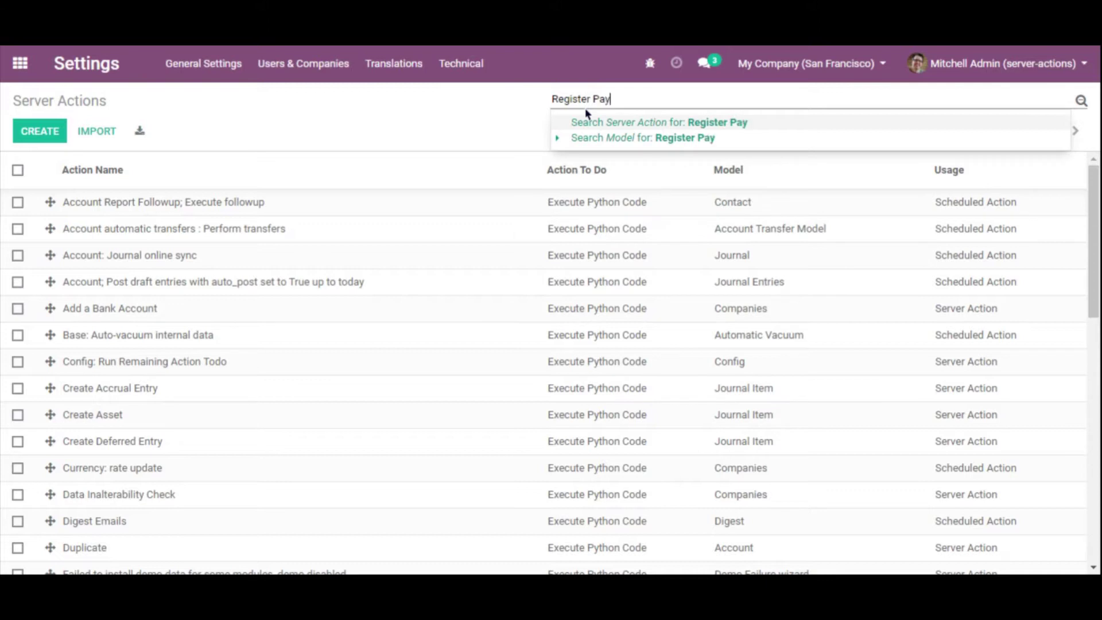
key("Return")
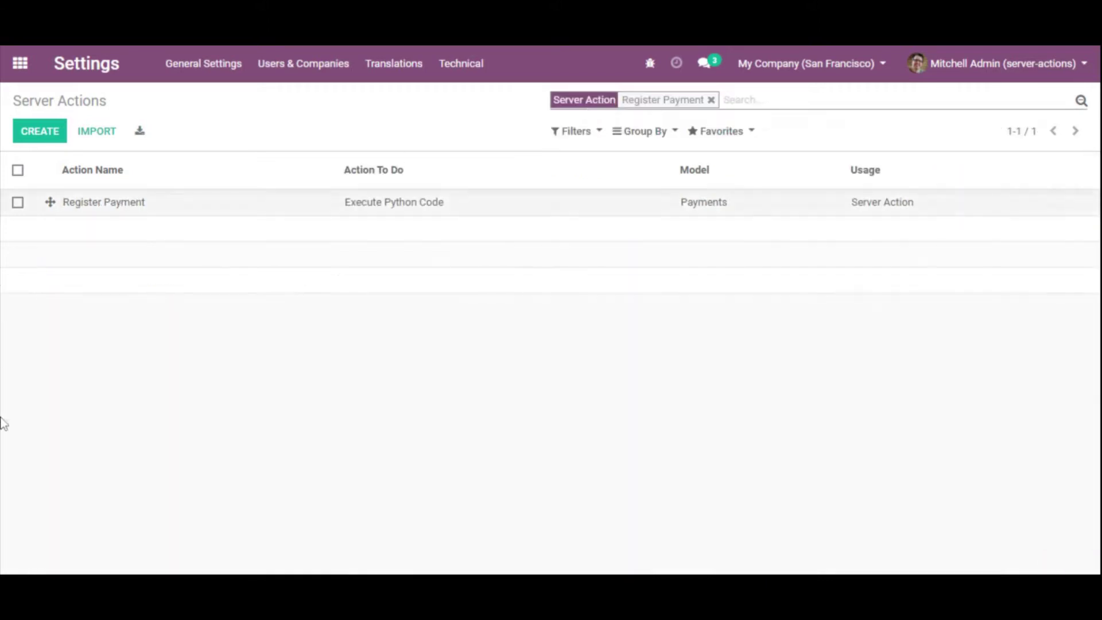
left_click(295, 203)
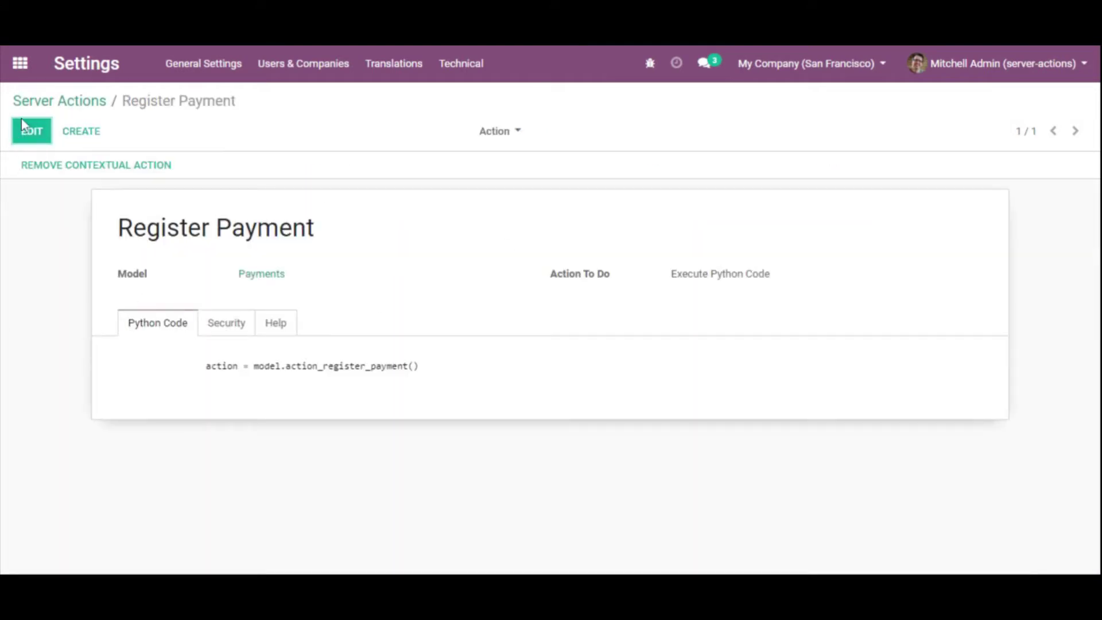
- Examine the Register Payment action's Python code and highlight the method name action_register_payment
triple_click(283, 364)
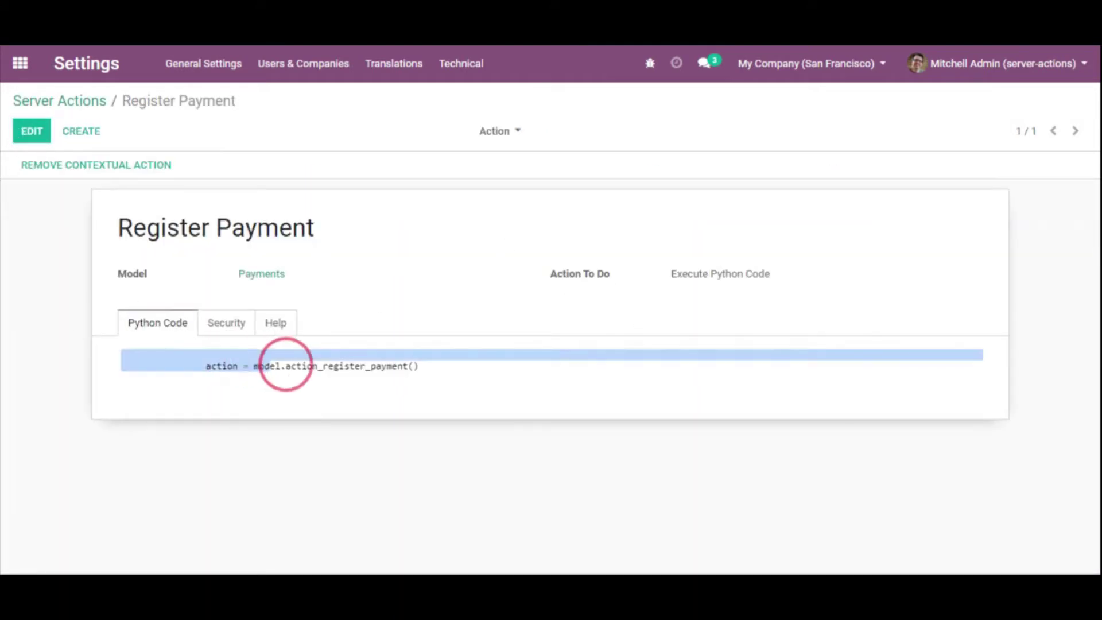
triple_click(315, 364)
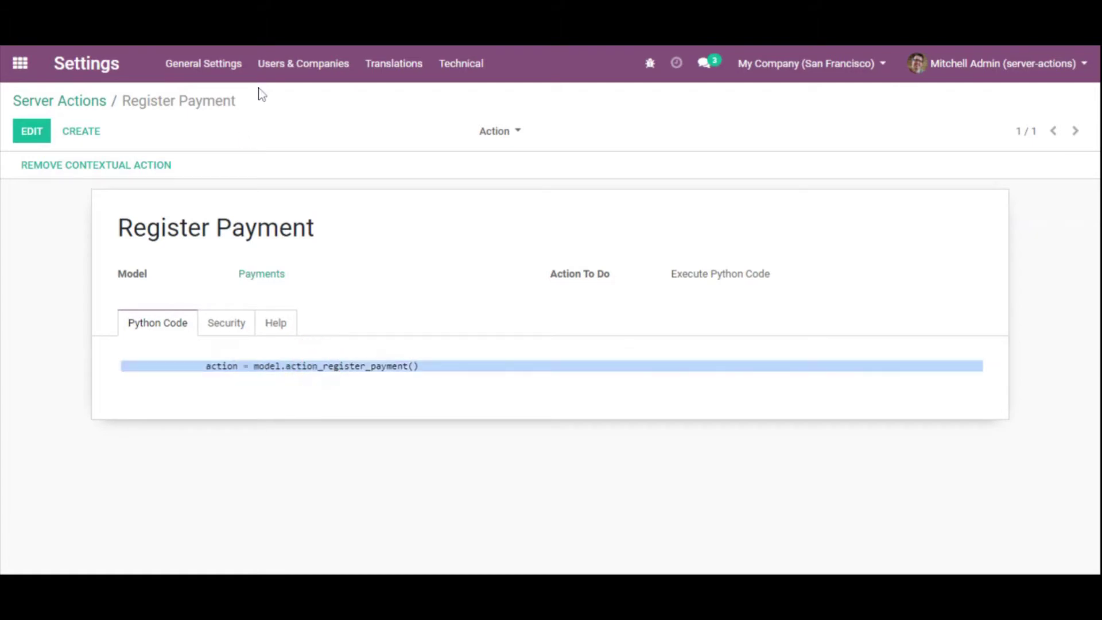
double_click(310, 367)
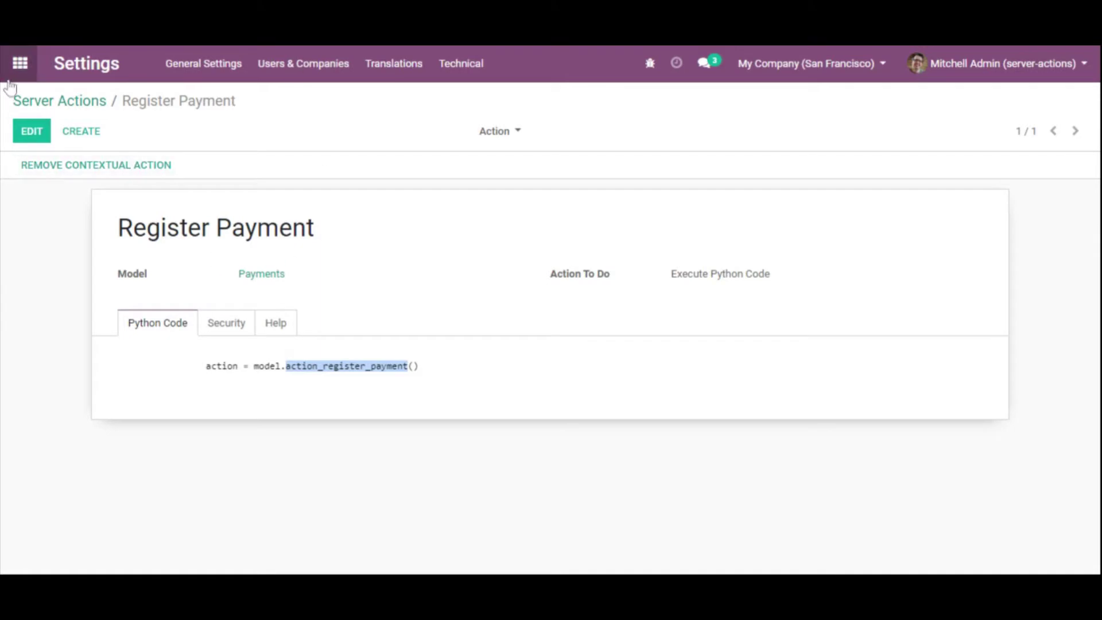
- Switch to Sales and open the most recently created Azure Interior sales order
left_click(19, 68)
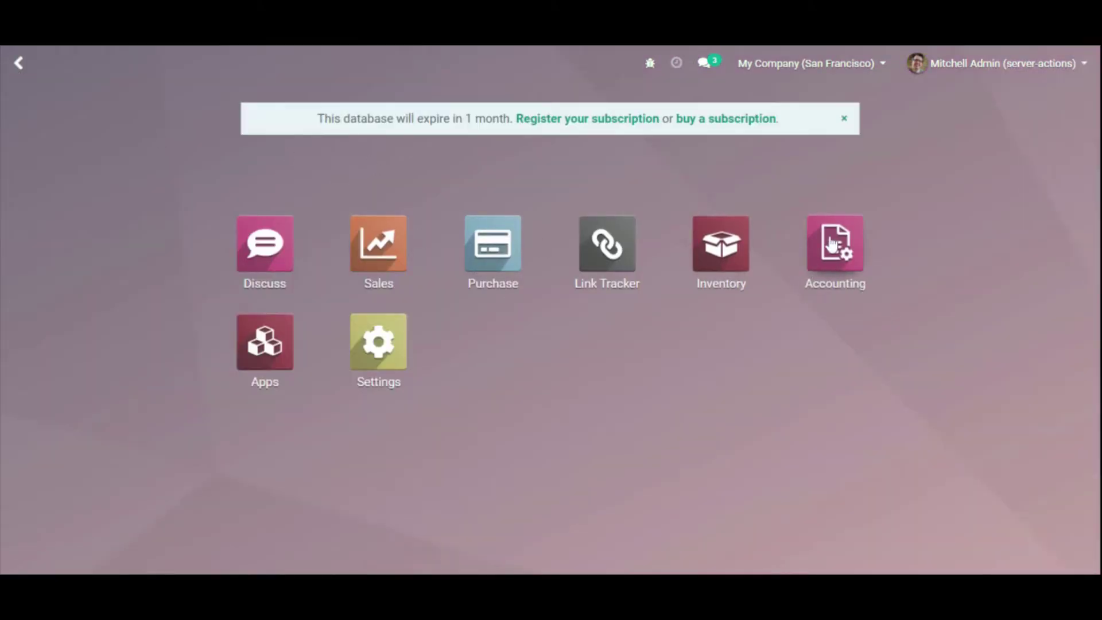
left_click(386, 240)
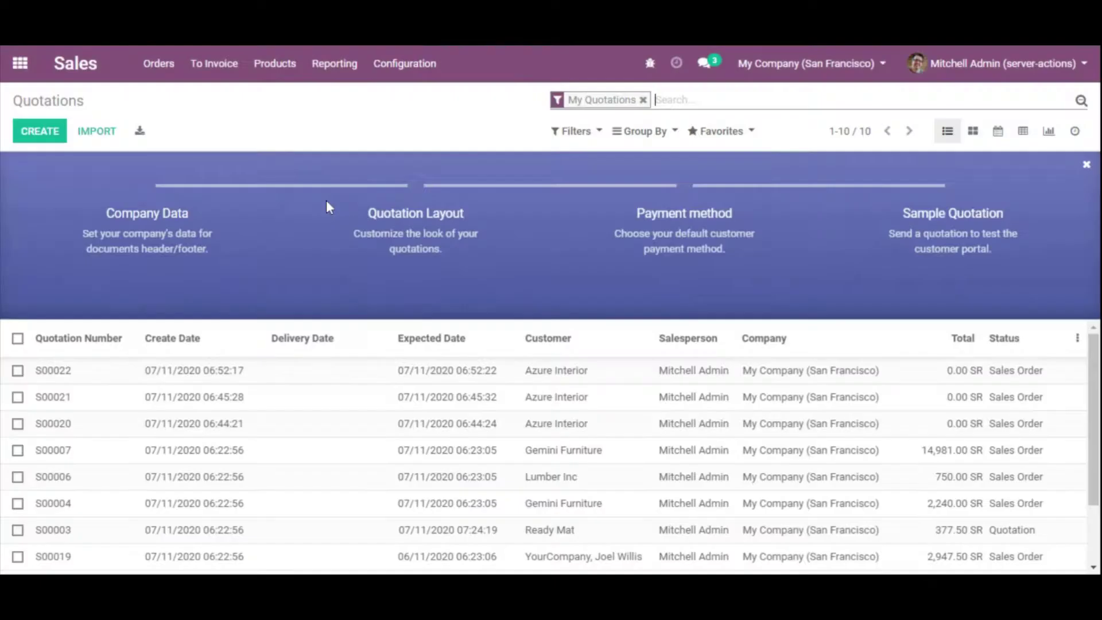
left_click(706, 370)
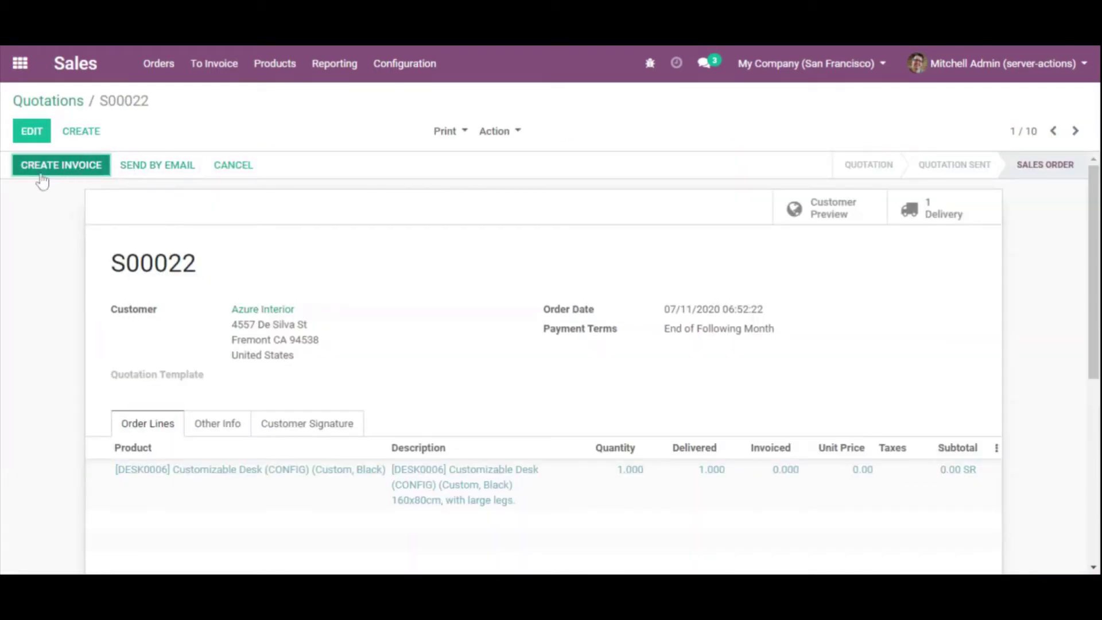
- Review the delivery order linked to the sales order and return to the sales order
left_click(946, 212)
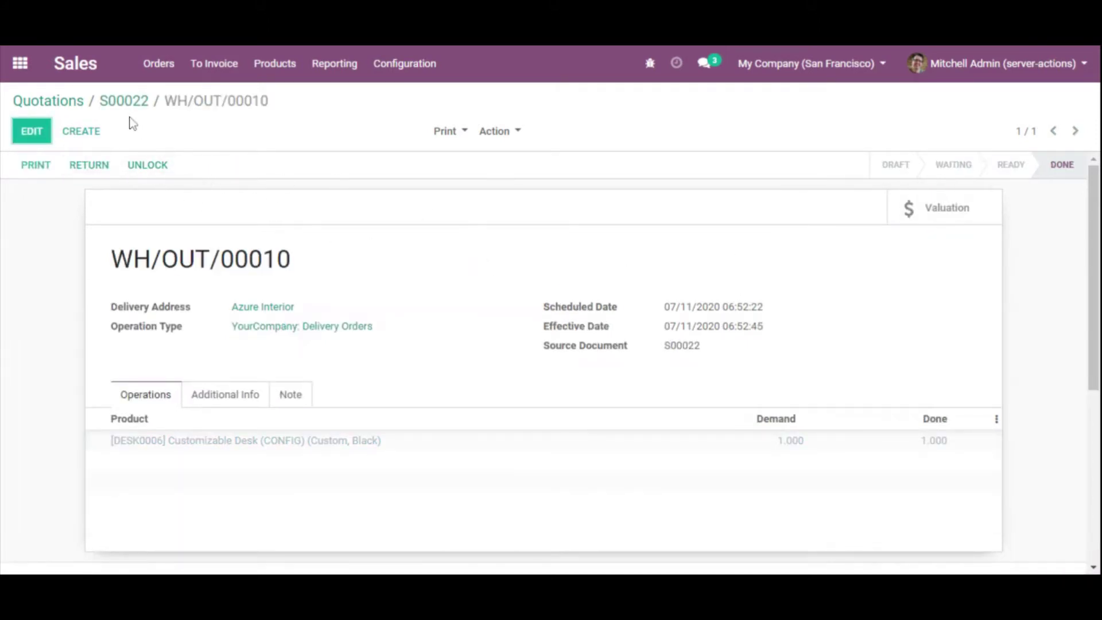
left_click(131, 106)
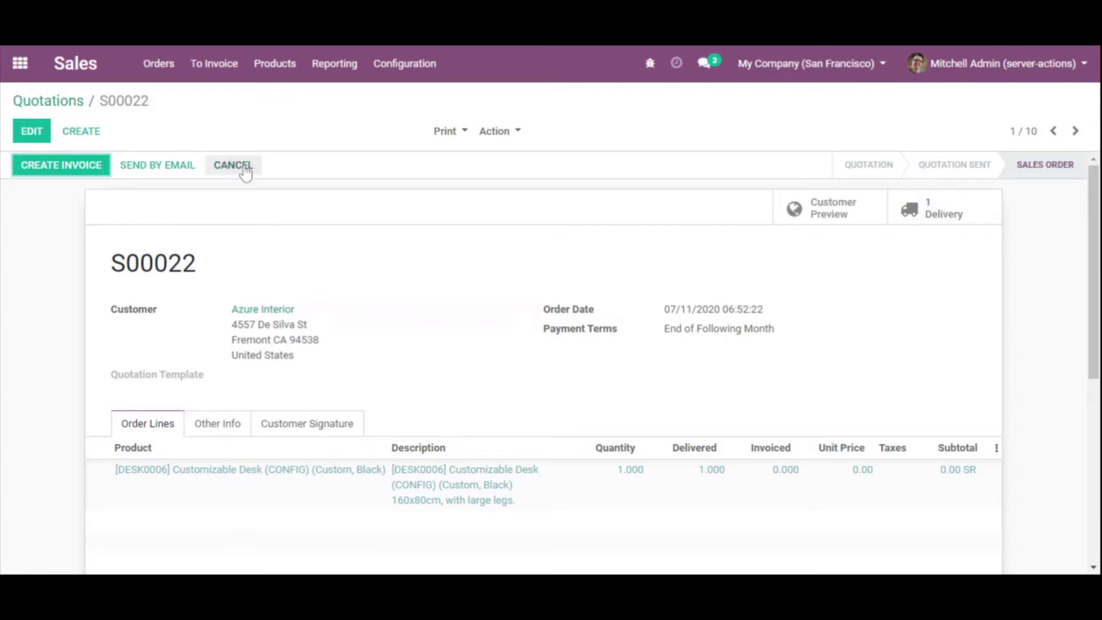
left_click(926, 204)
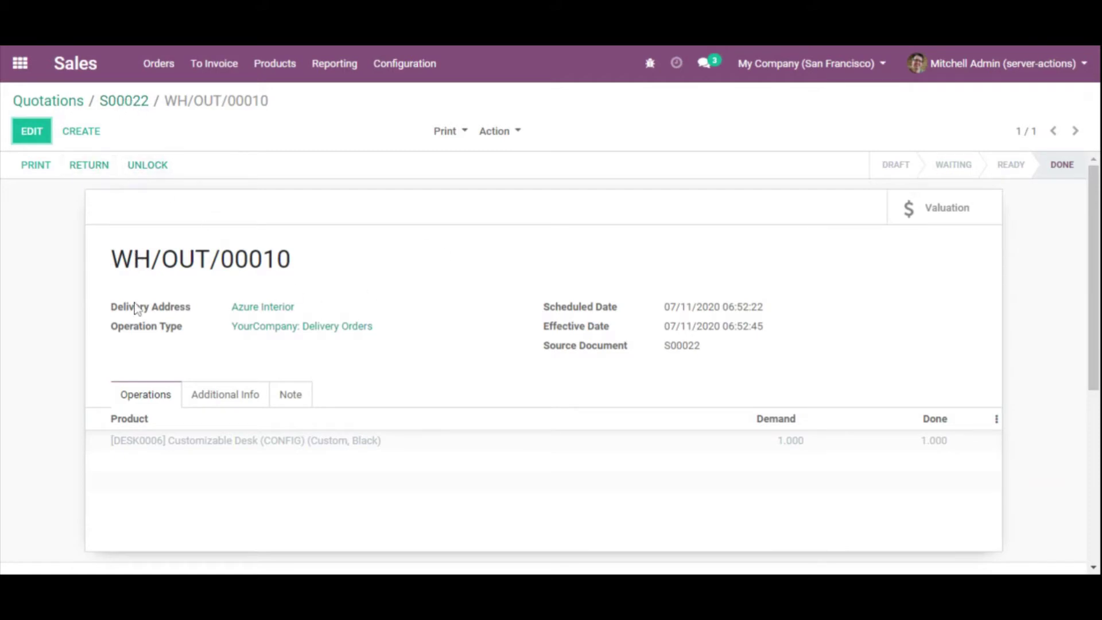
left_click(130, 108)
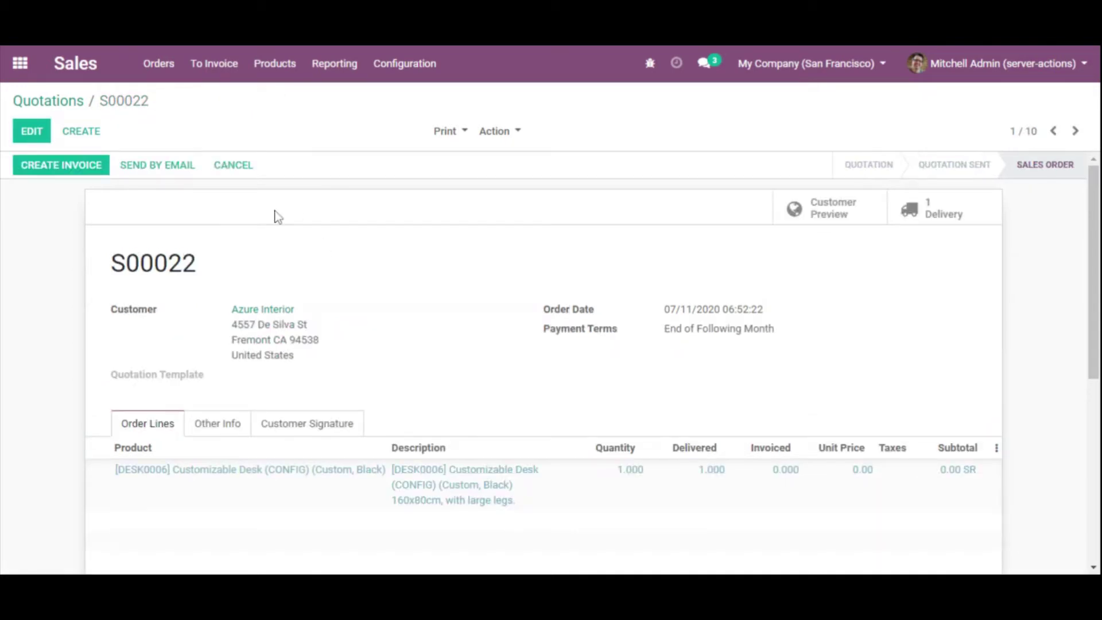
- Try to cancel the Azure Interior sales order, read the error message and dismiss it
left_click(241, 167)
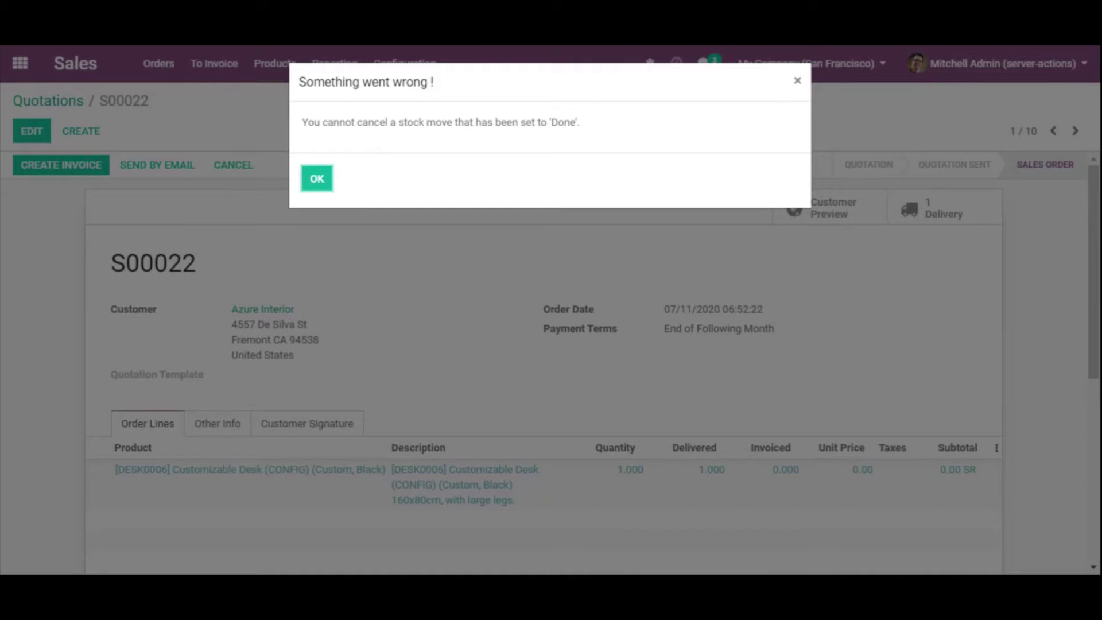
double_click(372, 121)
triple_click(373, 121)
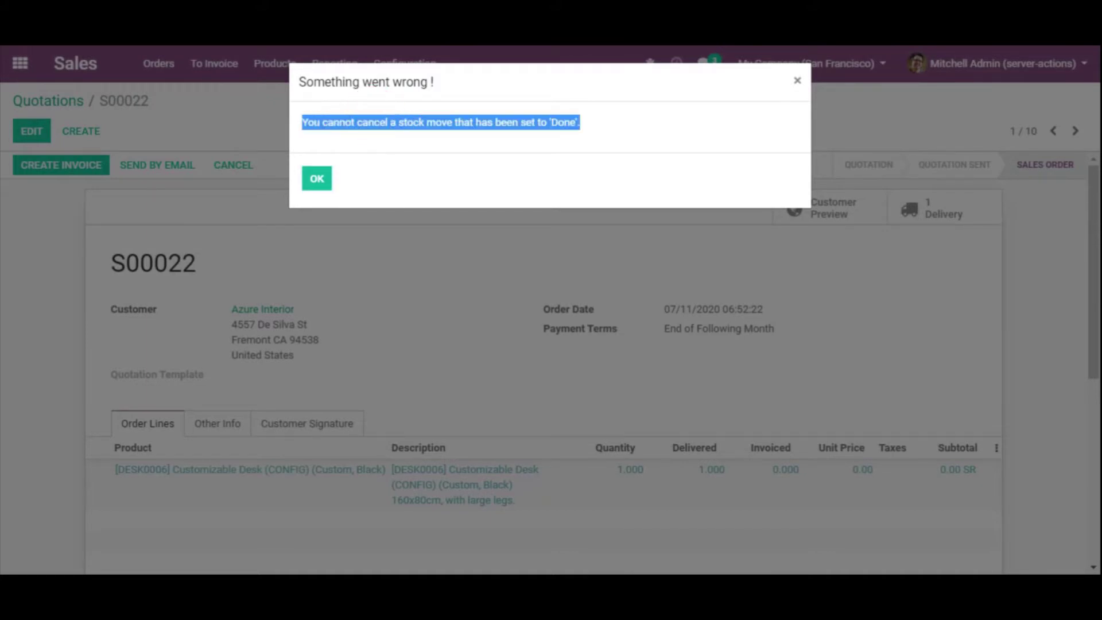
triple_click(393, 122)
left_click(317, 179)
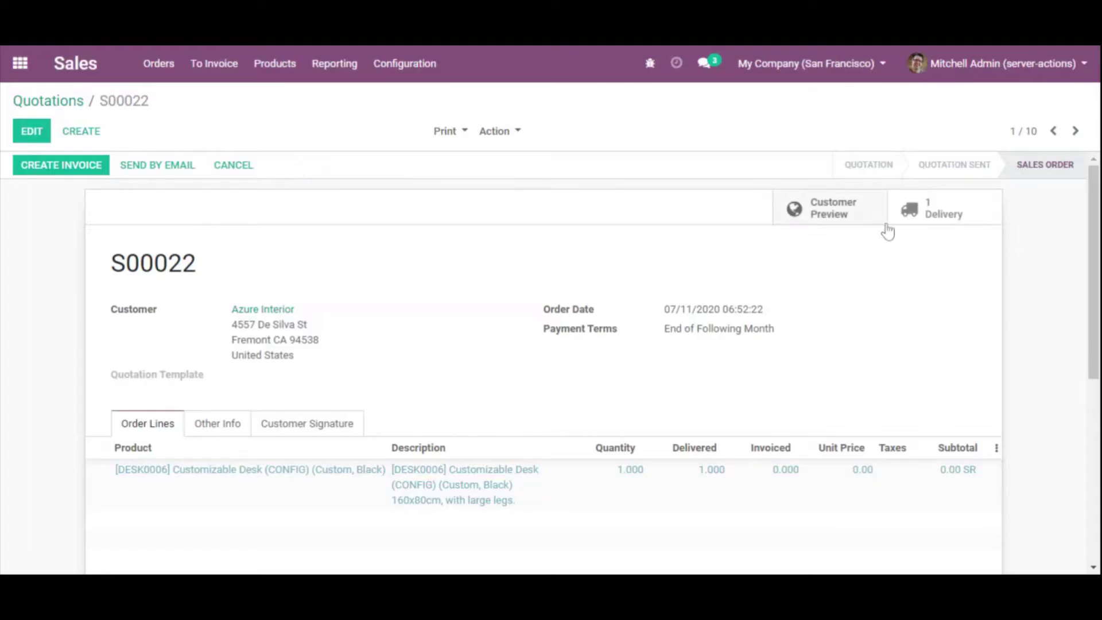
- Open the linked delivery order, inspect the Customizable Desk stock move's status, close its details and highlight the delivery reference
left_click(910, 210)
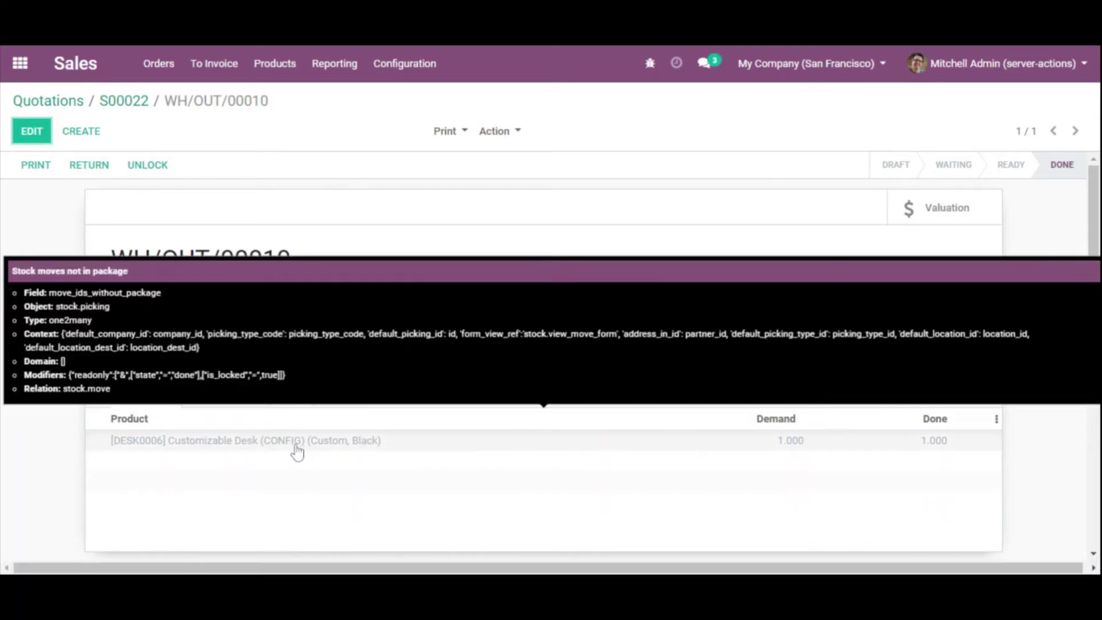
mouse_move(347, 454)
left_click(475, 439)
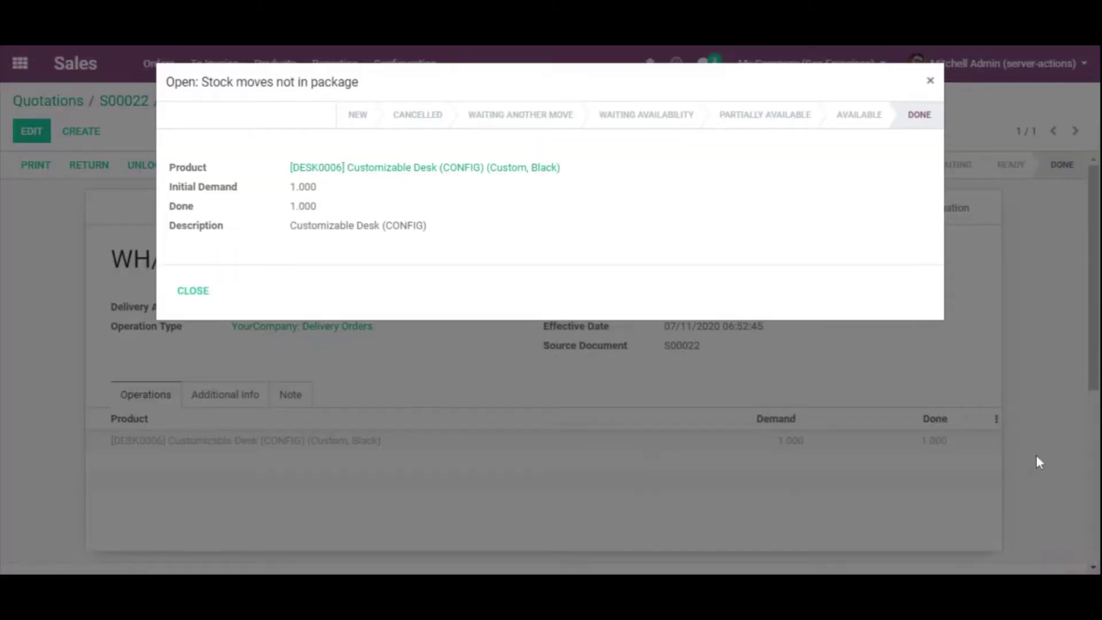
mouse_move(915, 126)
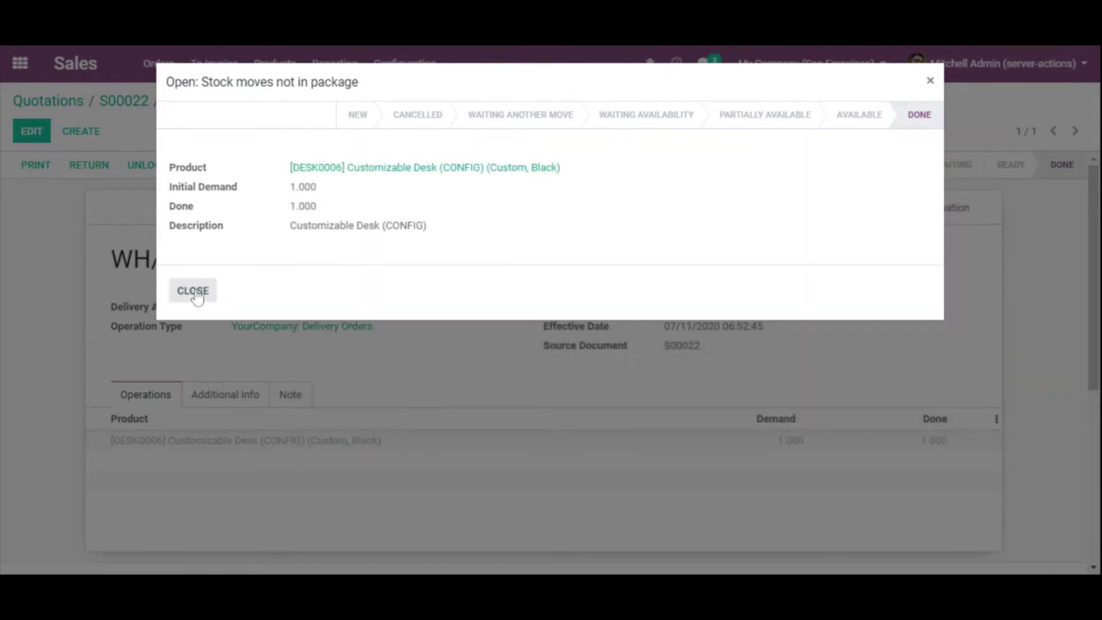
left_click(193, 290)
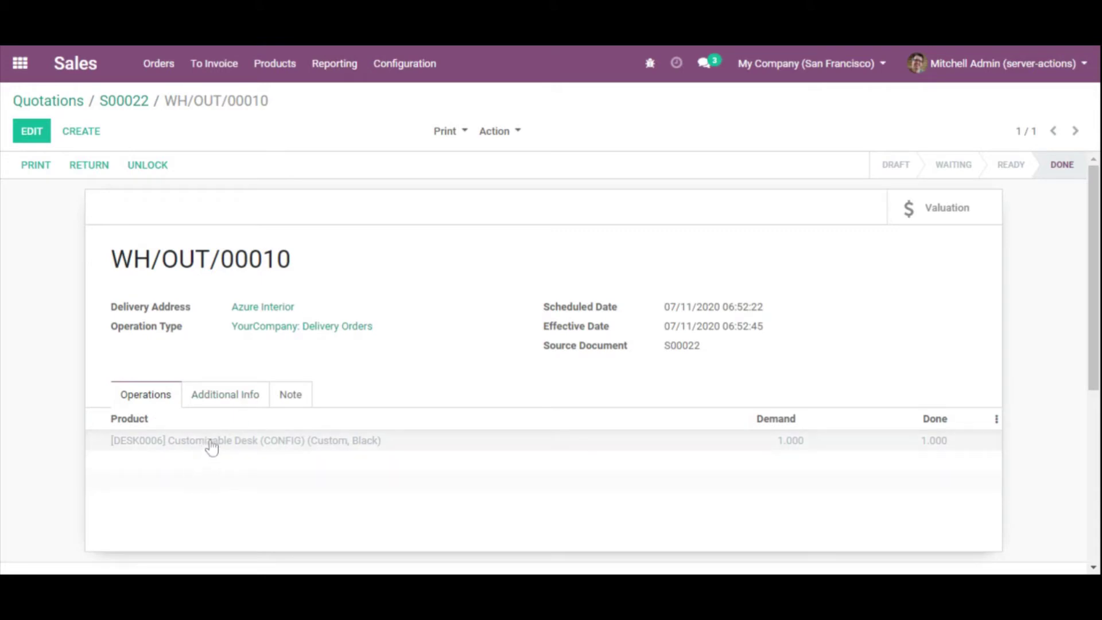
double_click(202, 255)
triple_click(202, 255)
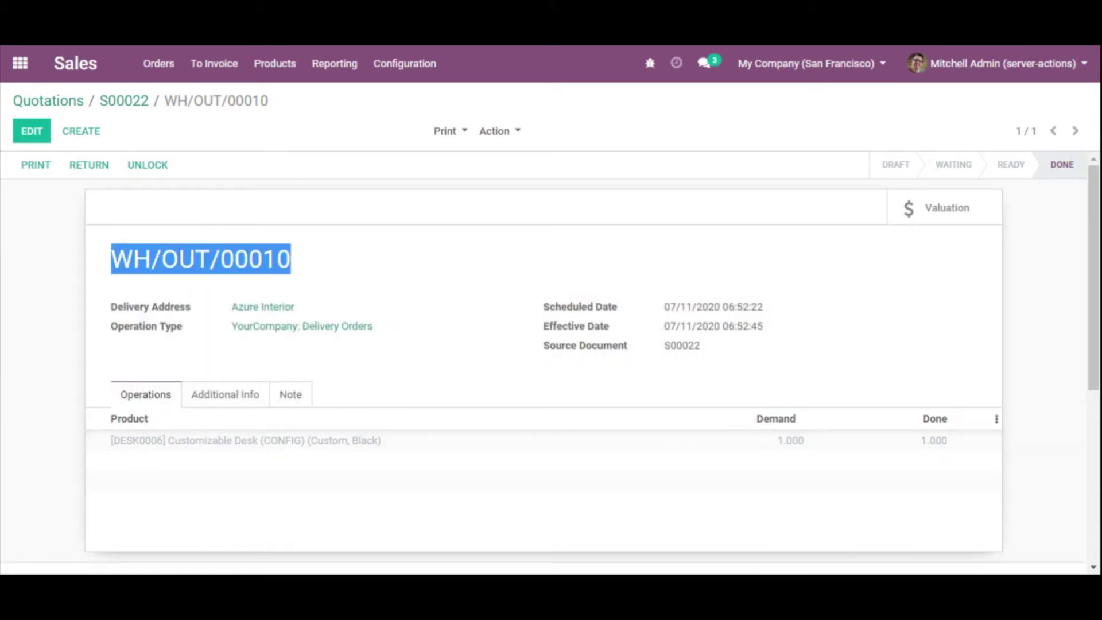
- Switch to Inventory and open the Stock Moves report
left_click(20, 63)
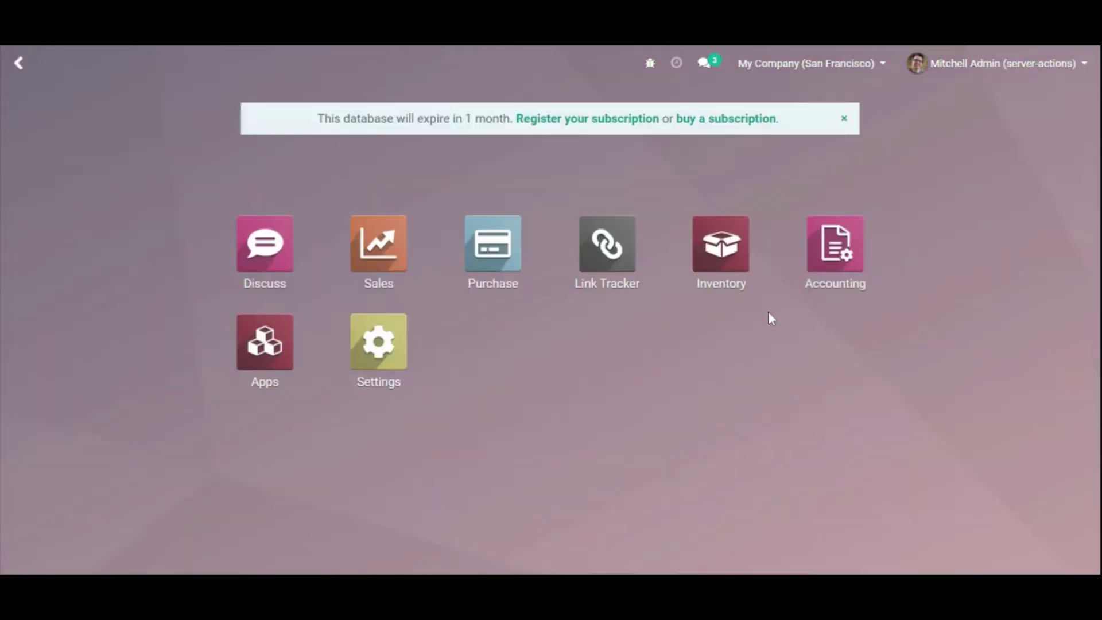
left_click(834, 244)
left_click(20, 65)
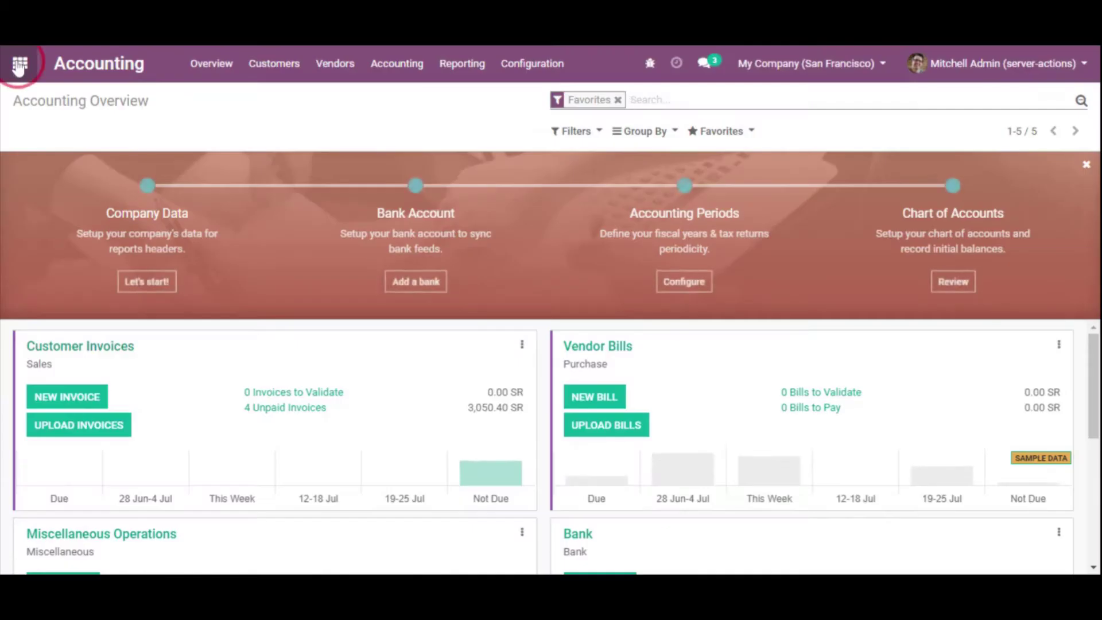
left_click(741, 293)
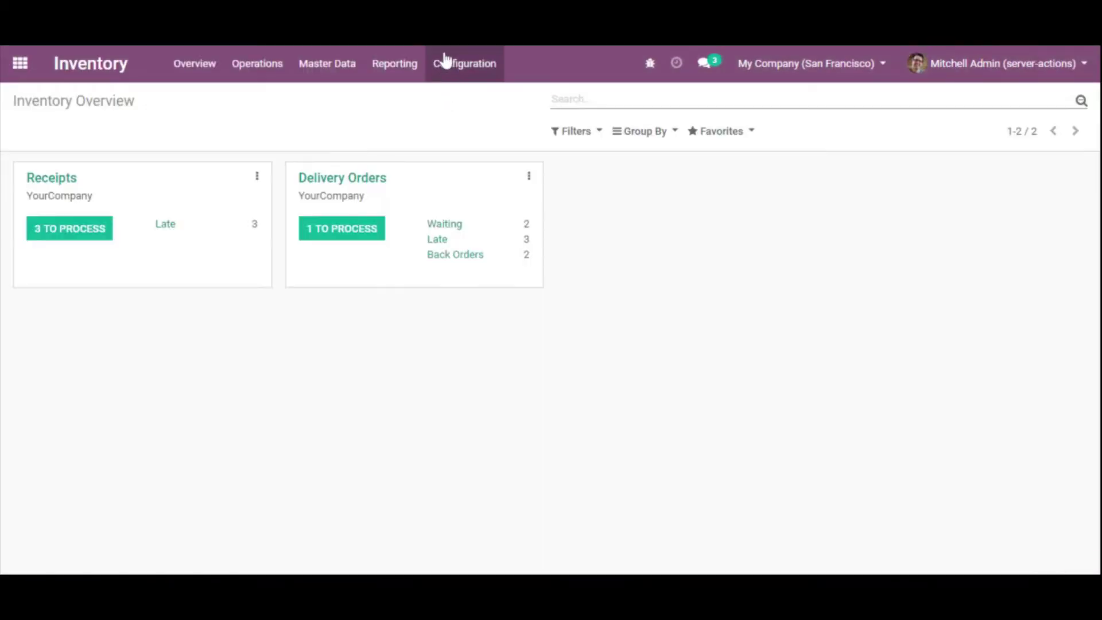
left_click(393, 66)
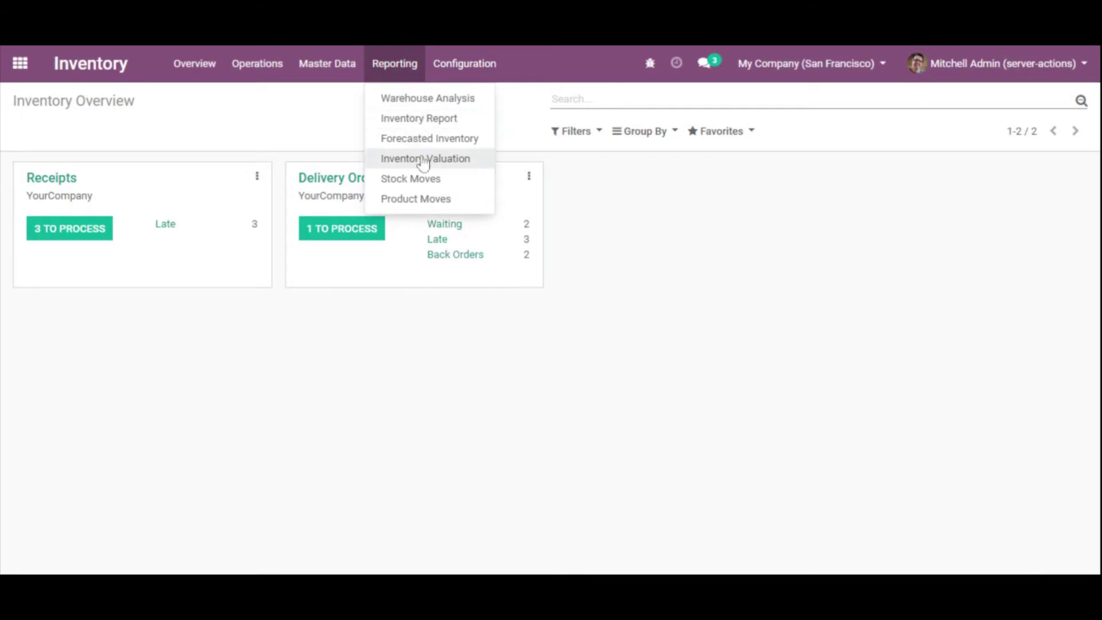
left_click(412, 180)
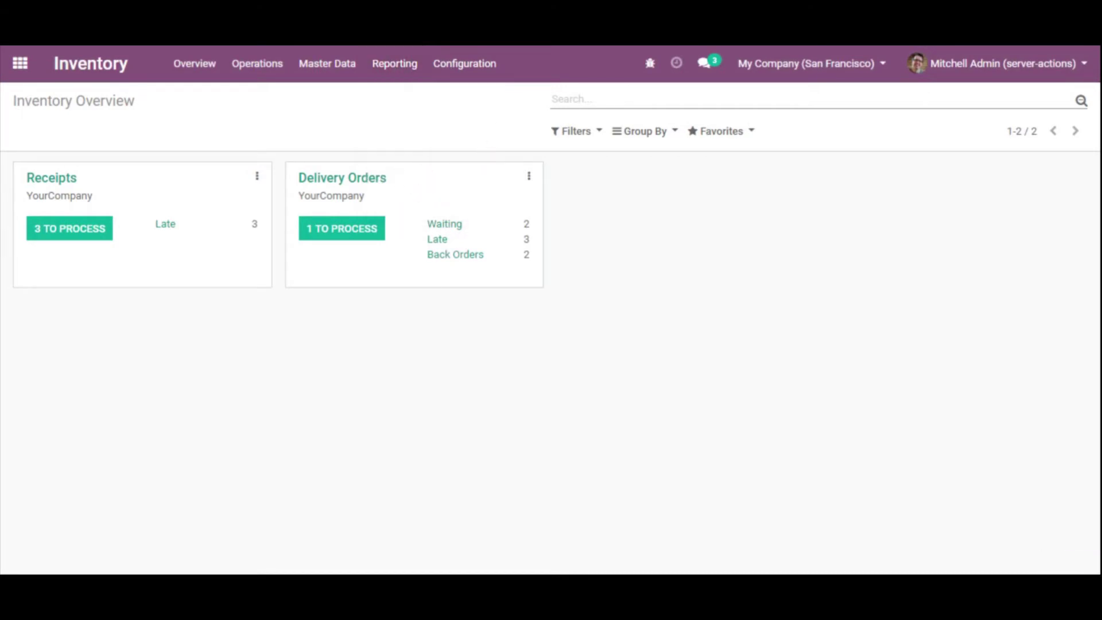
- Remove the Source Location grouping, find and open the stock move for WH/OUT/00010, and review its details
left_click(648, 102)
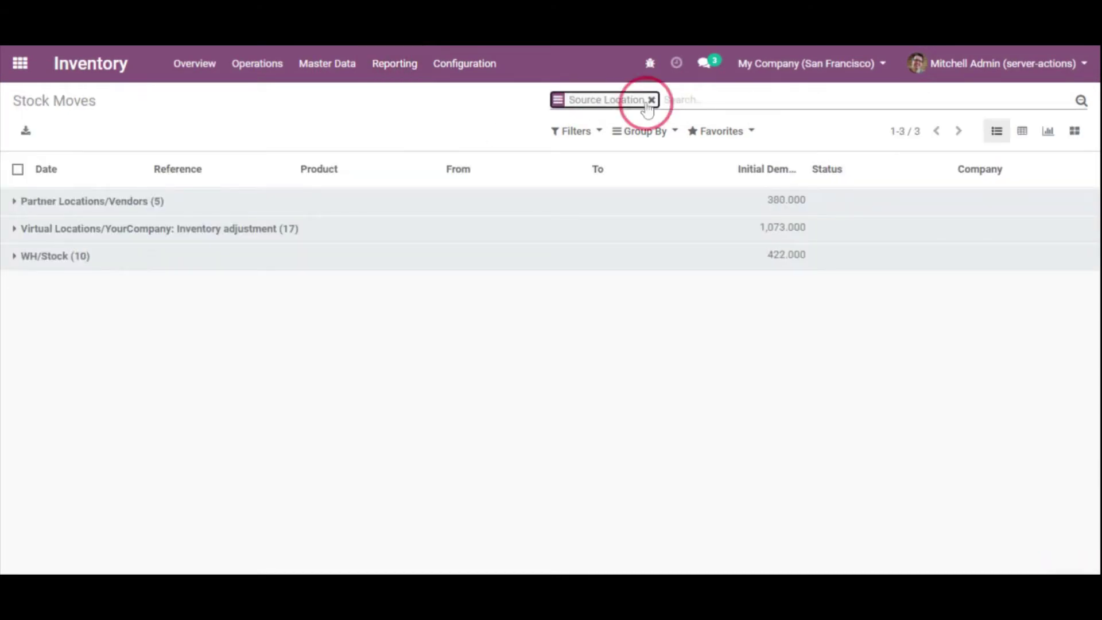
type("WH/OUT/00010")
key("Return")
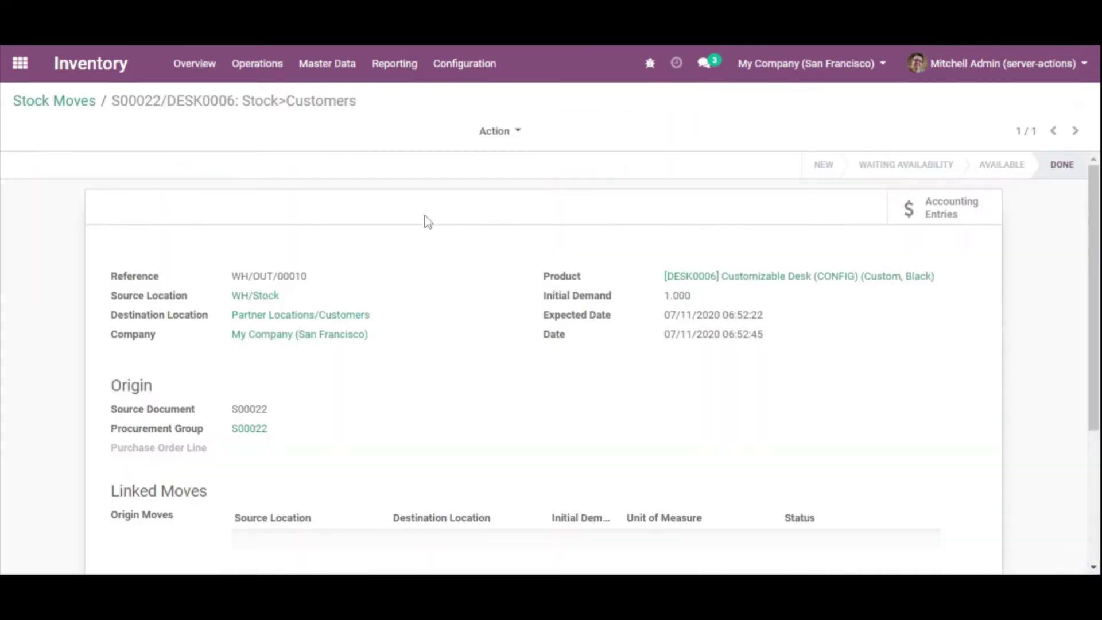
left_click_drag(246, 276, 456, 370)
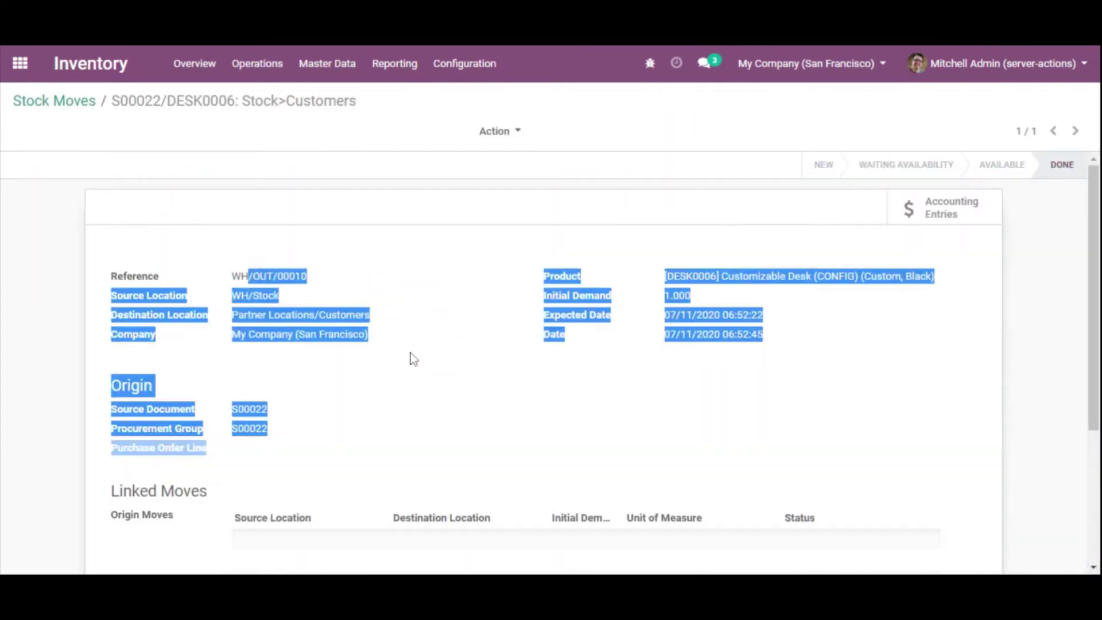
left_click(303, 194)
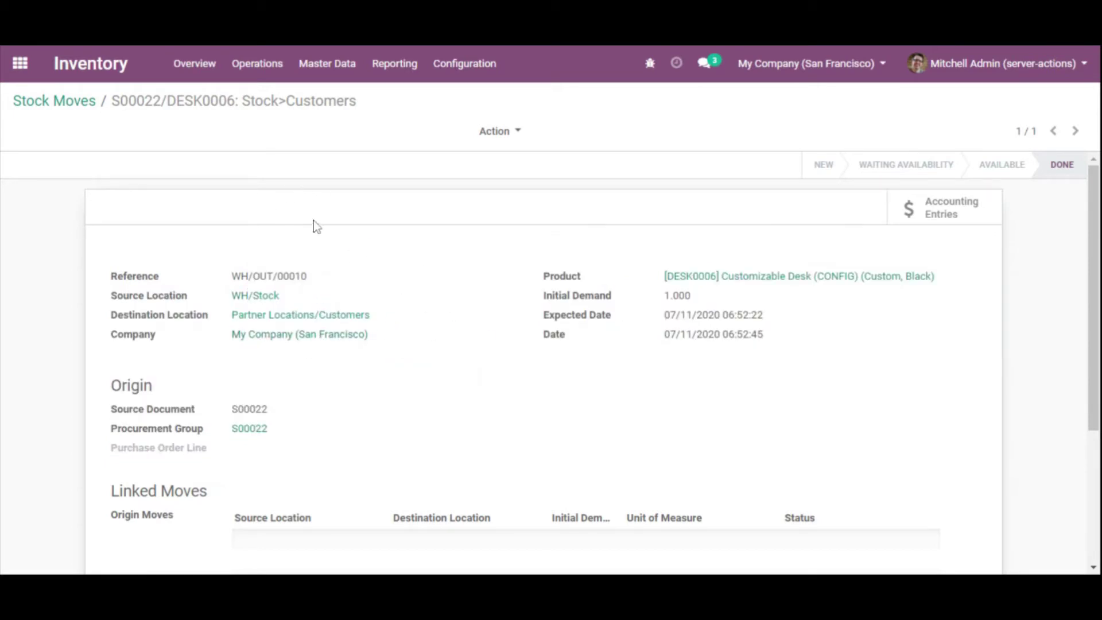
scroll(367, 310, "down", 3)
scroll(366, 309, "up", 3)
- Try to delete the WH/OUT/00010 stock move and dismiss the resulting message
left_click(517, 132)
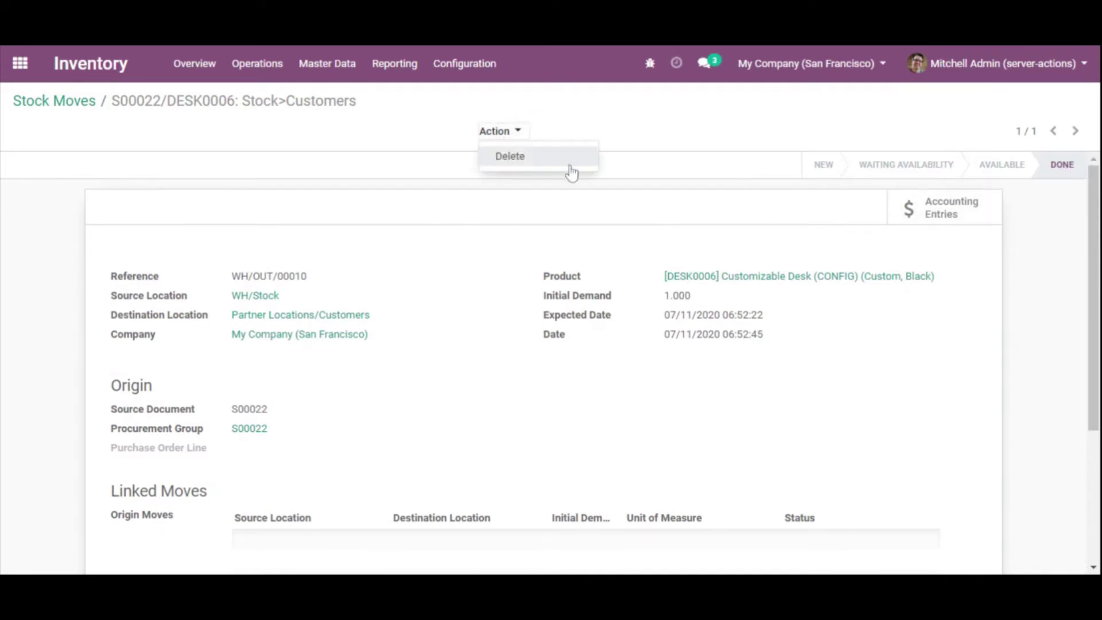
left_click(532, 163)
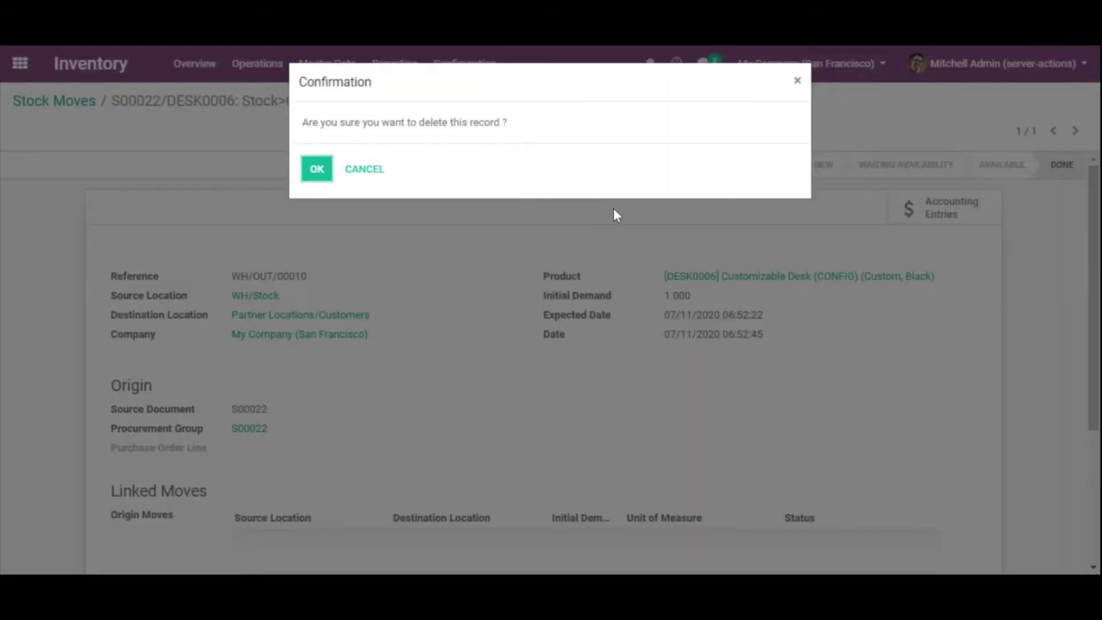
left_click(314, 168)
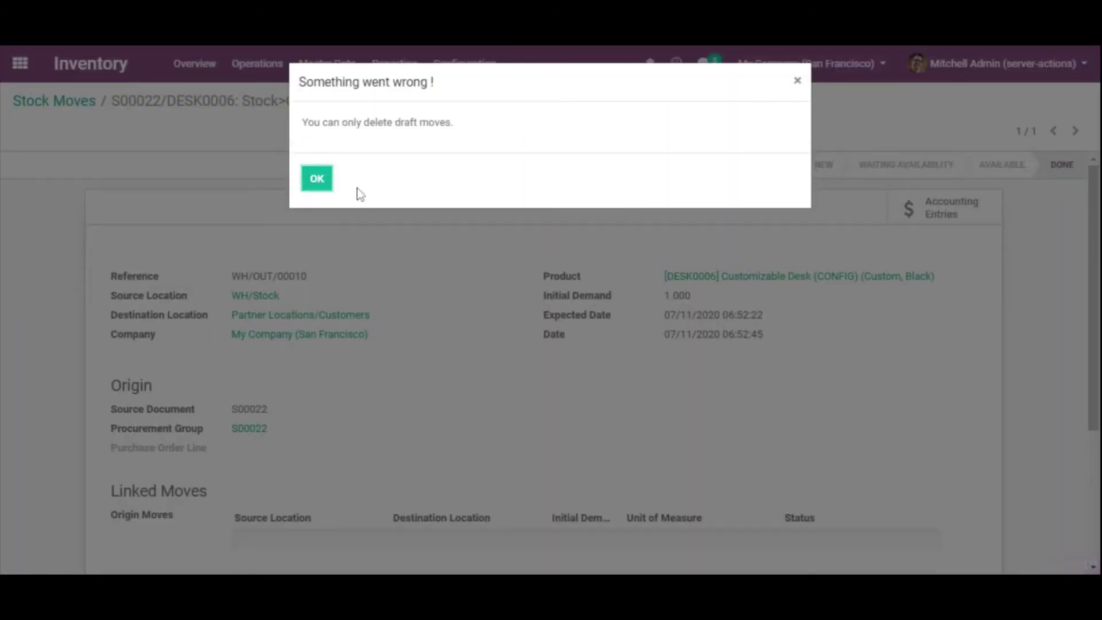
left_click(316, 180)
- Examine the stock move's available actions, reference, status and linked moves
left_click(495, 131)
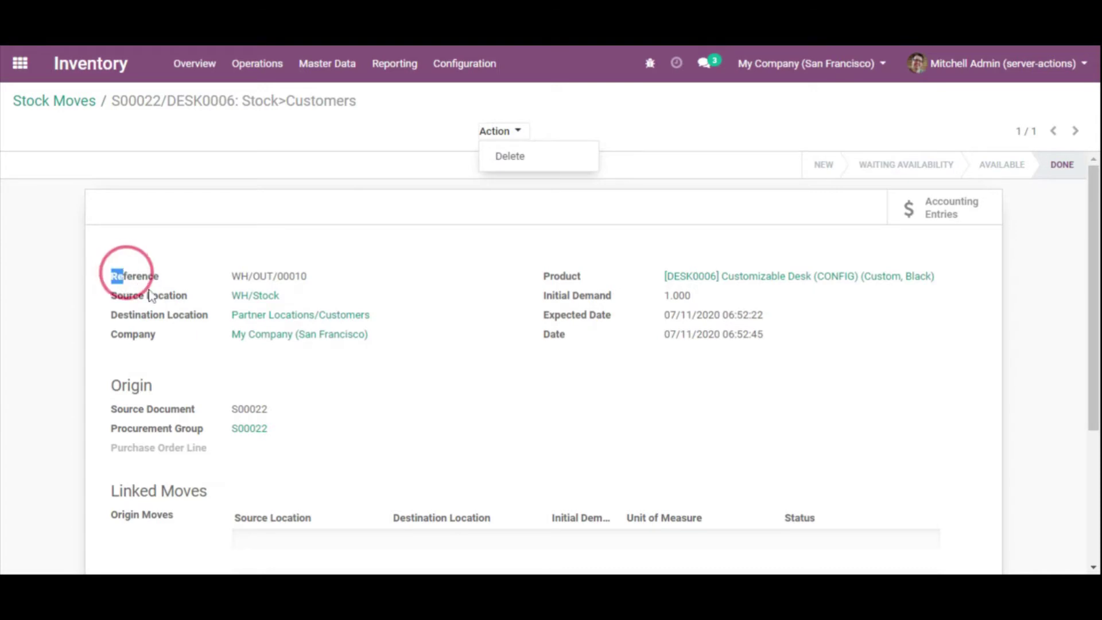
left_click_drag(151, 296, 995, 264)
left_click(1076, 170)
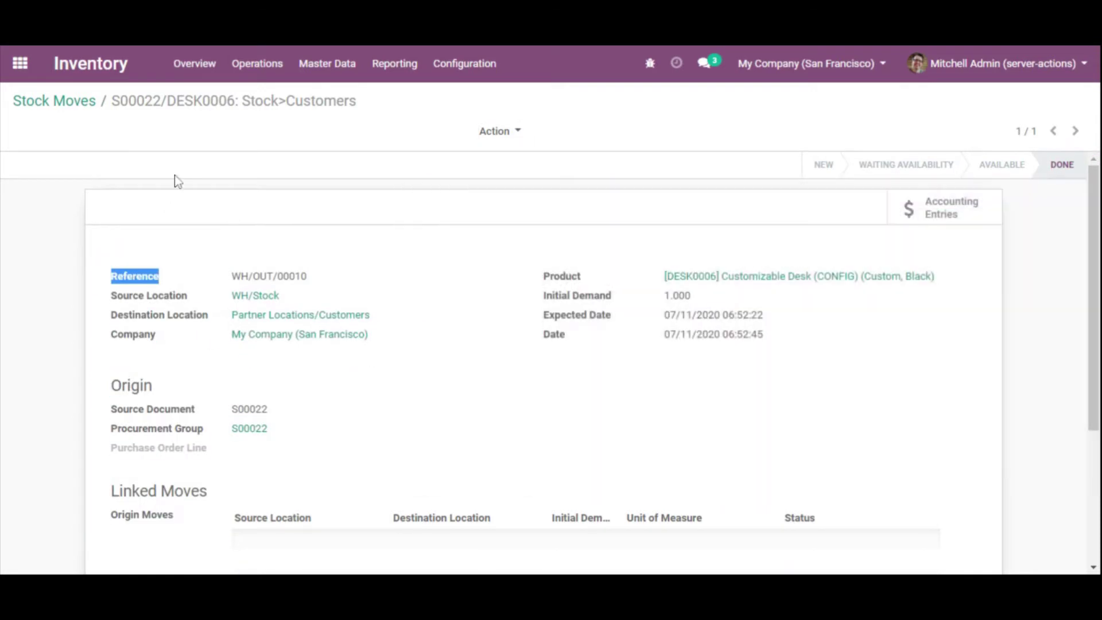
left_click(455, 319)
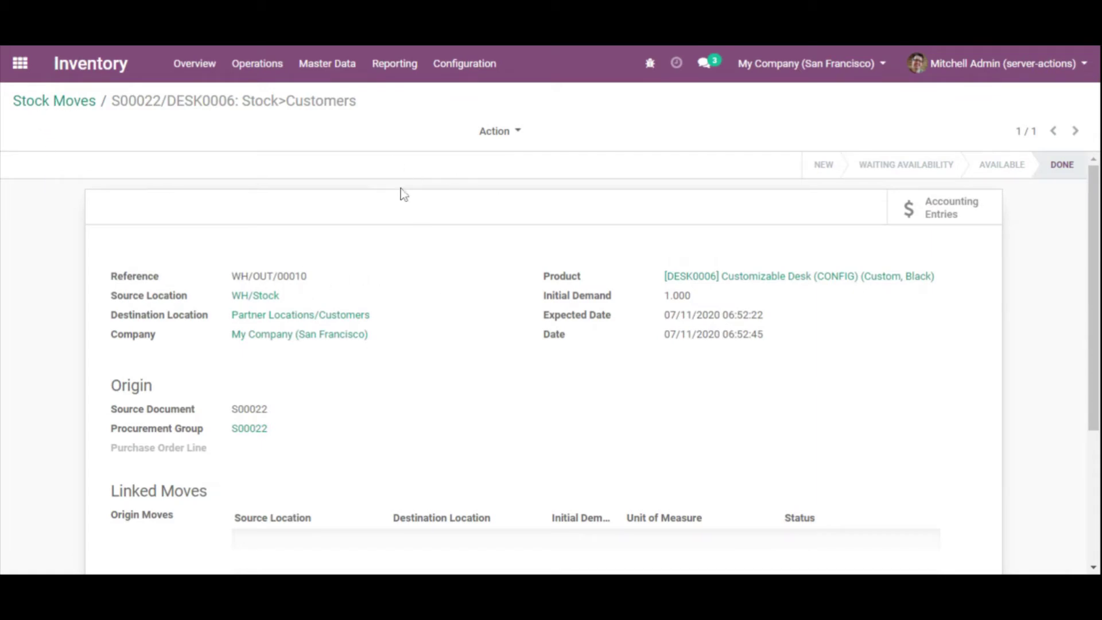
scroll(428, 327, "down", 4)
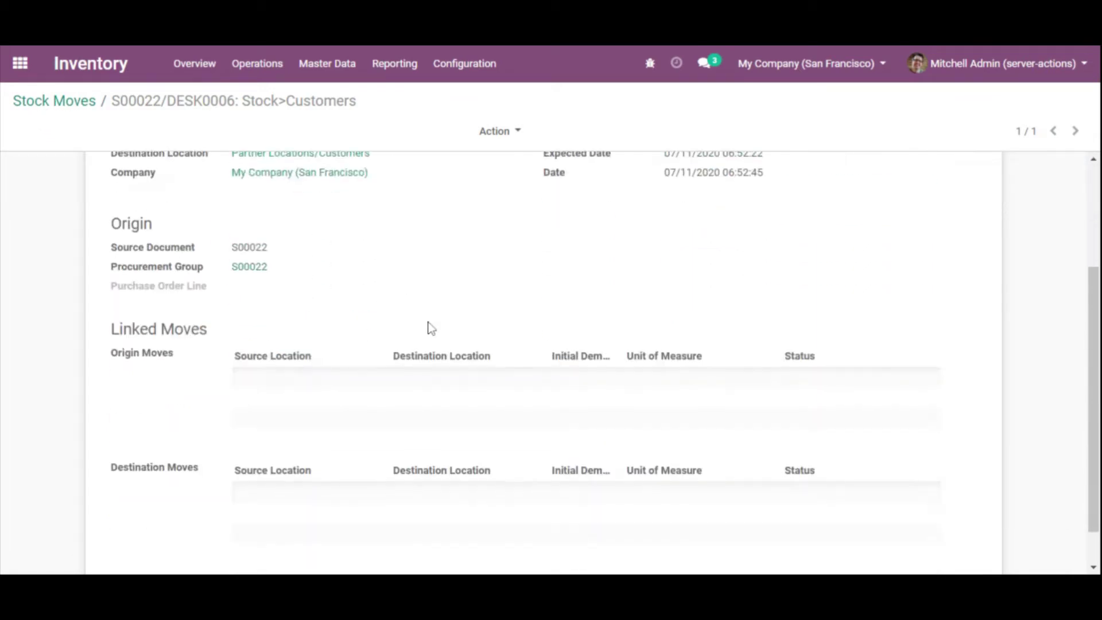
scroll(391, 304, "up", 2)
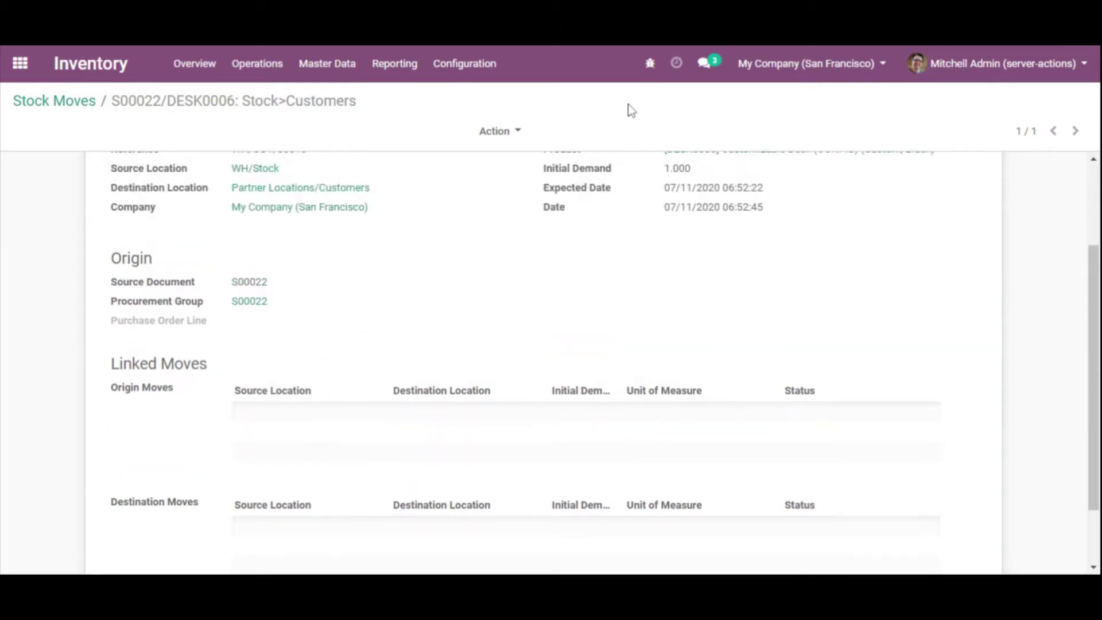
- Open the stock move form's view definition, select its technical model name and close the definition without changes
left_click(647, 61)
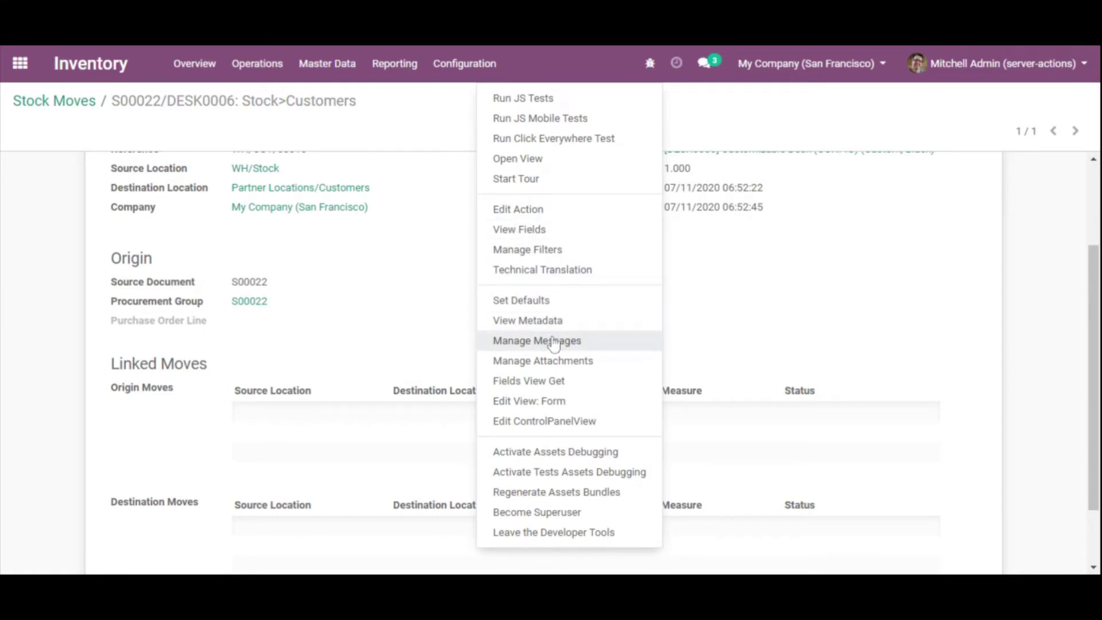
left_click(532, 401)
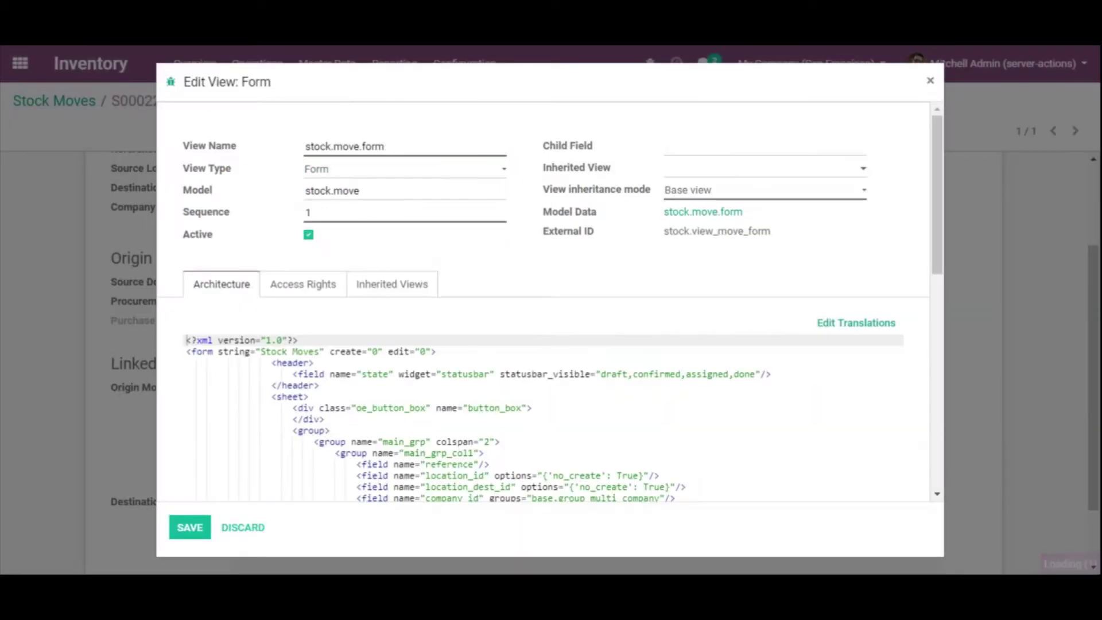
double_click(343, 191)
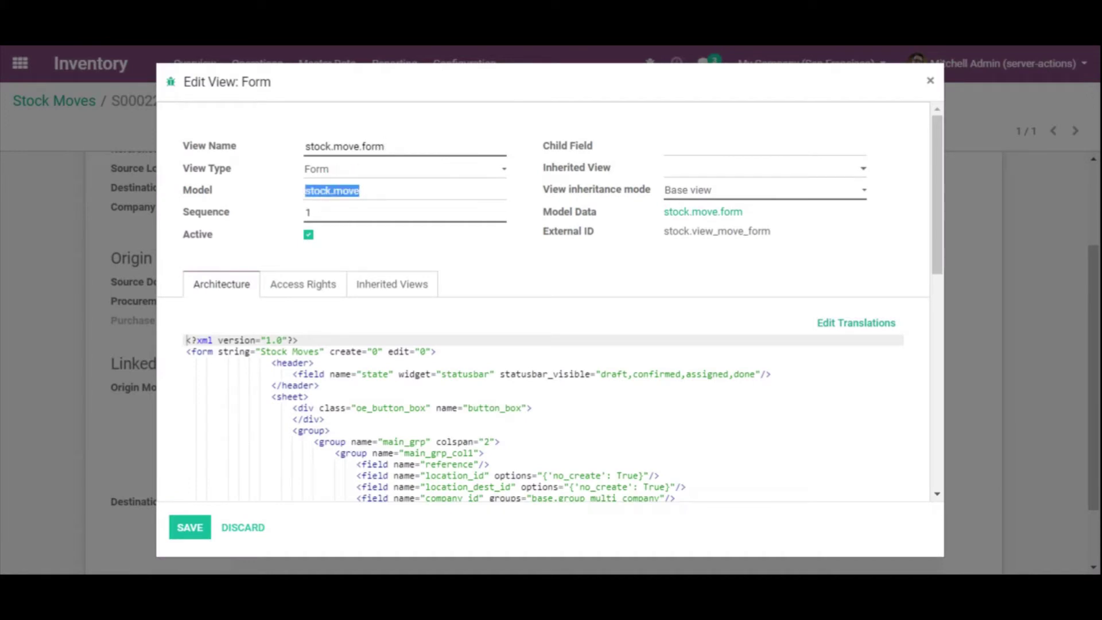
double_click(320, 191)
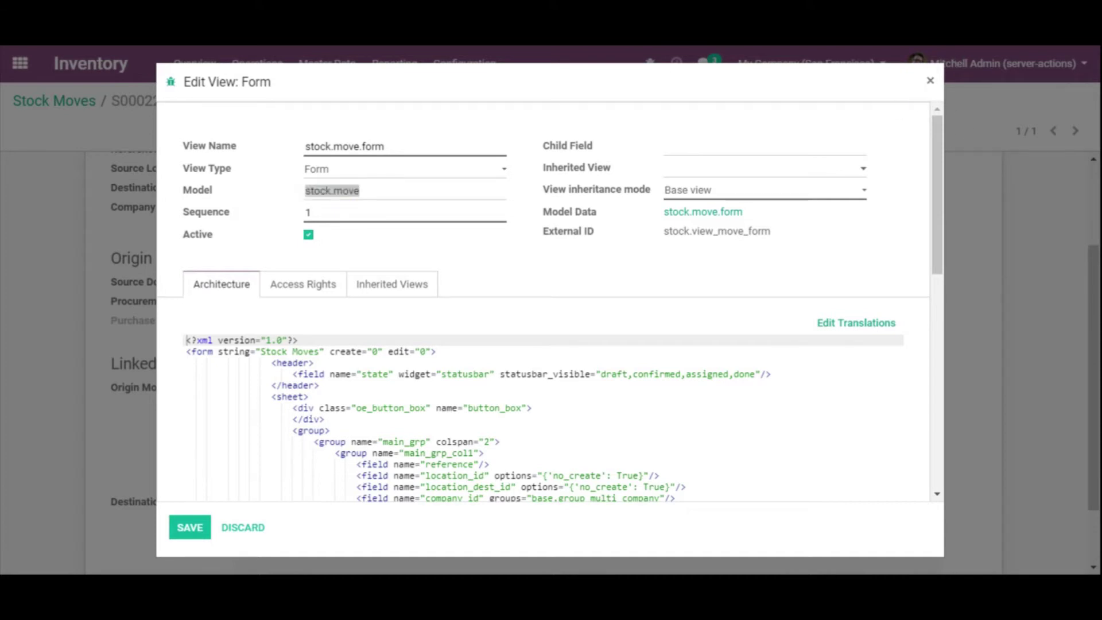
left_click(965, 155)
left_click(526, 276)
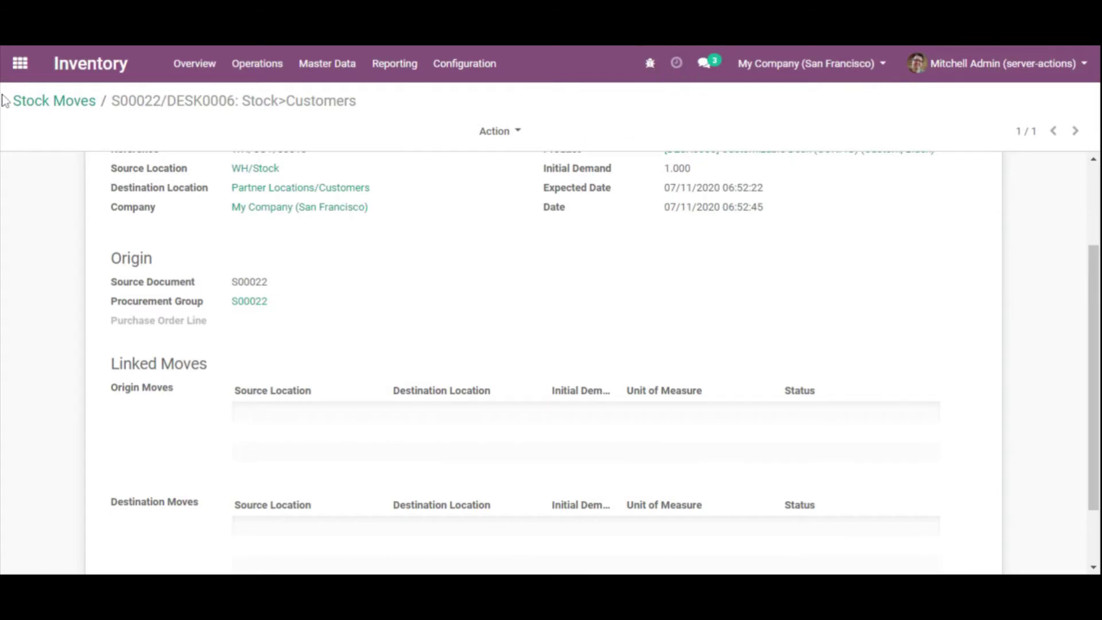
- Switch to Settings and open the technical list of Server Actions
left_click(20, 64)
left_click(379, 344)
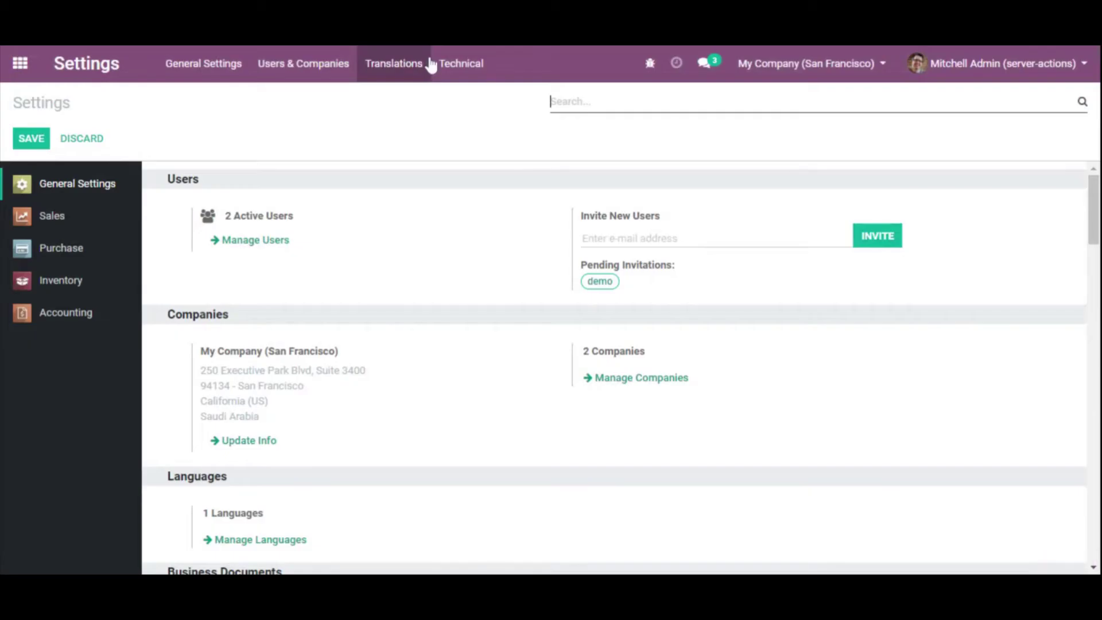
left_click(461, 64)
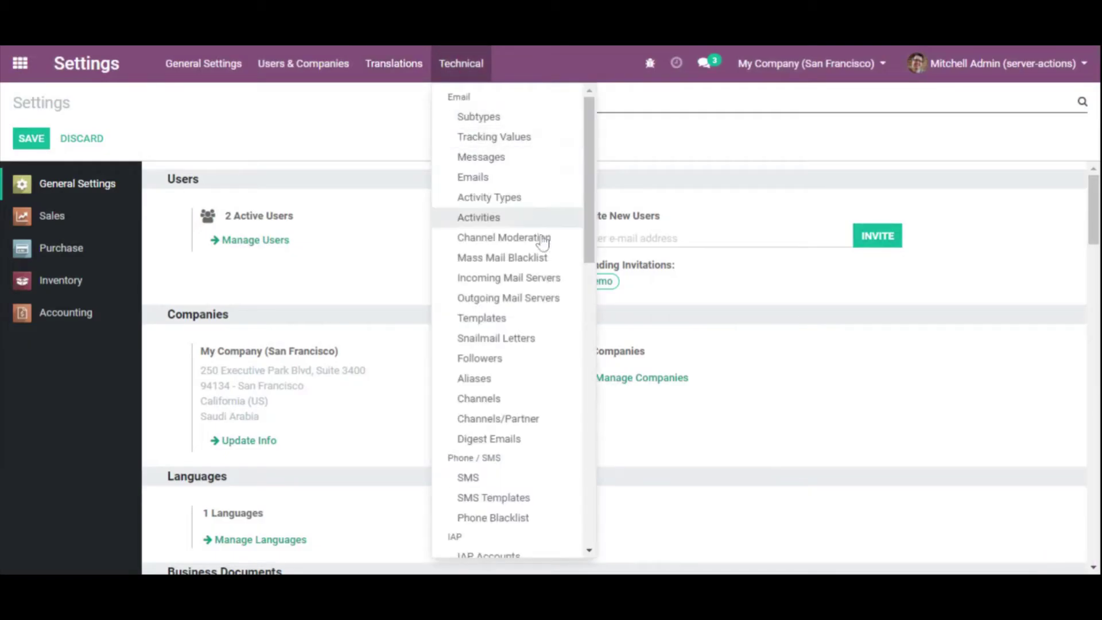
scroll(540, 270, "down", 5)
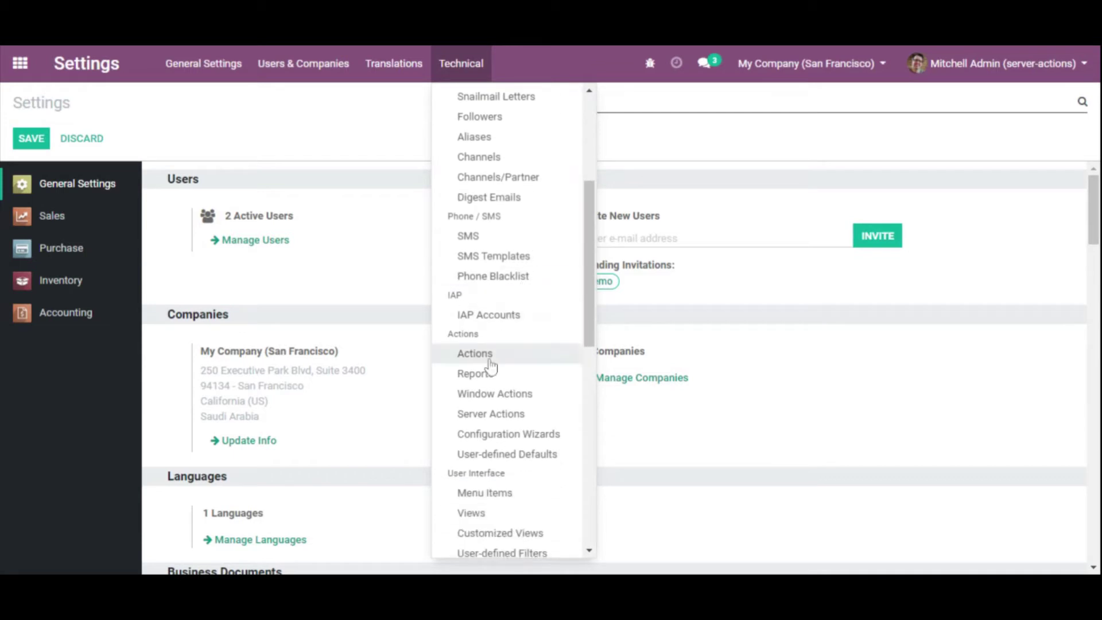
left_click(482, 414)
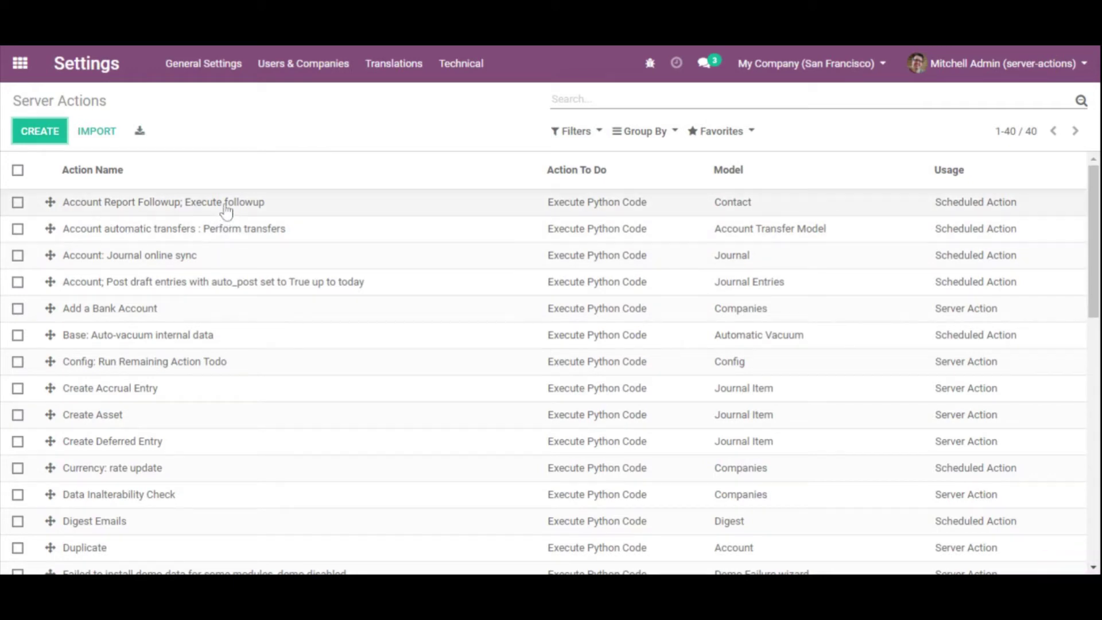
- Create a new server action named "Update Stock move state to cancel"
key("alt+c")
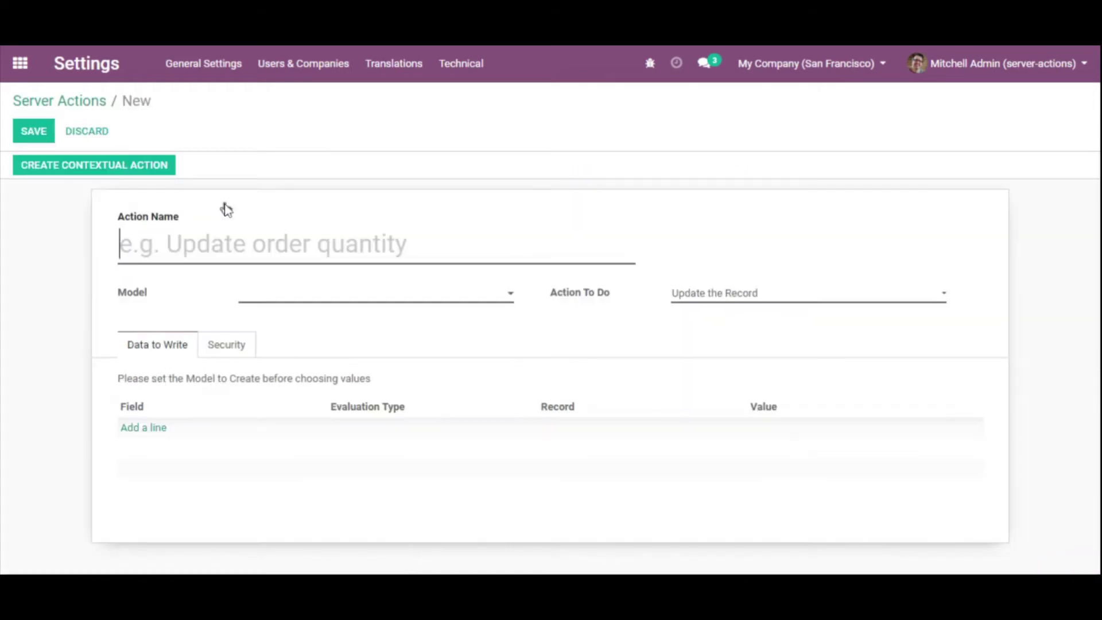
type("Update")
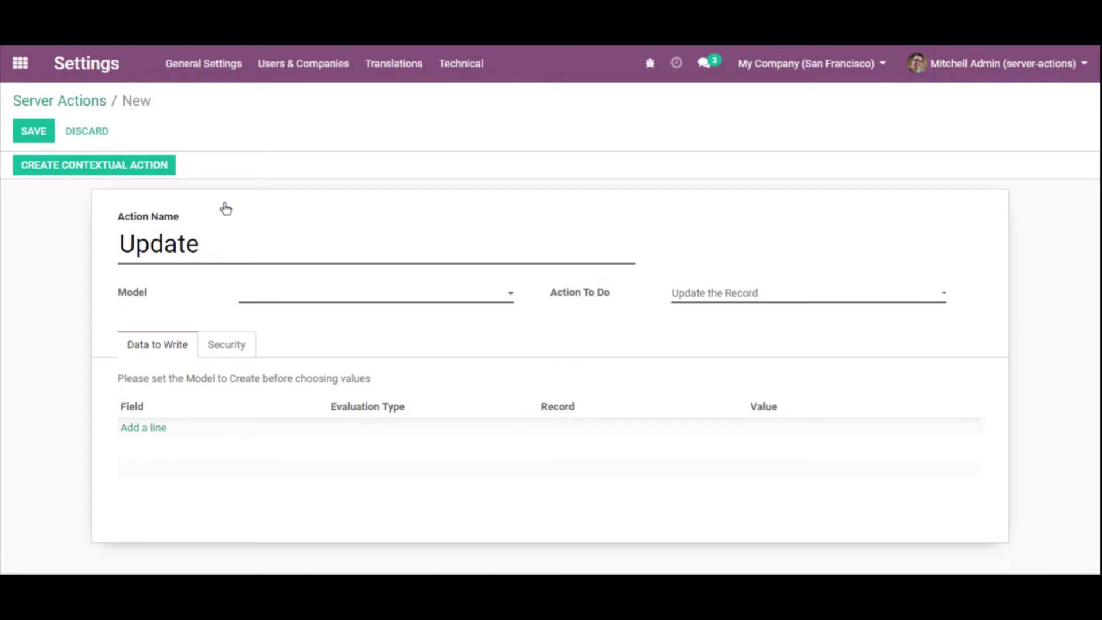
type(" Stocm")
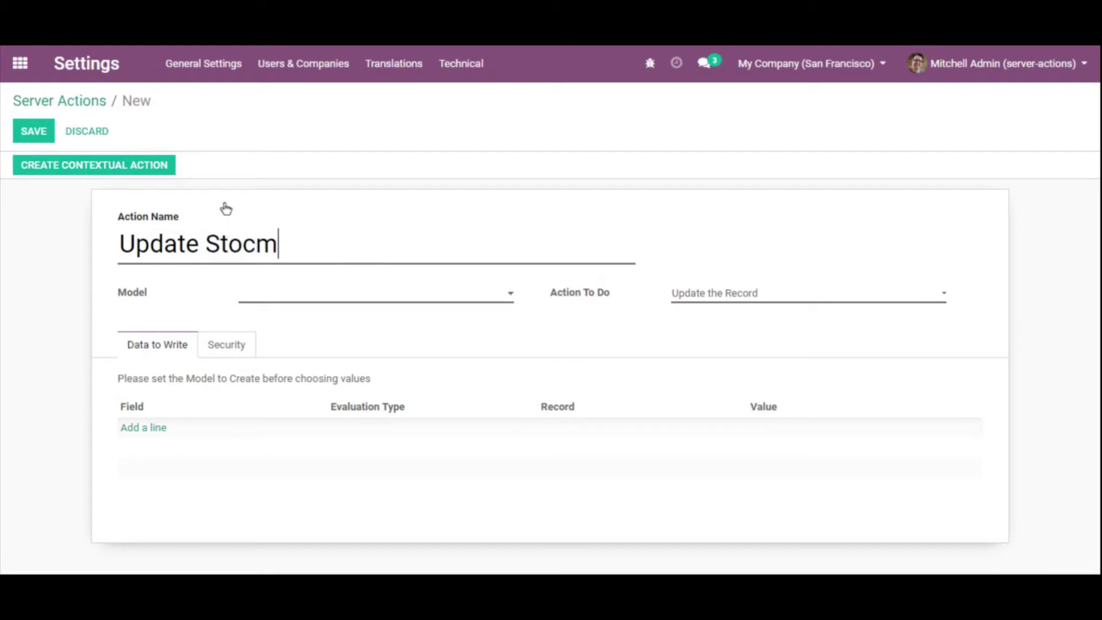
key("BackSpace")
key("BackSpace")
type("k move sta")
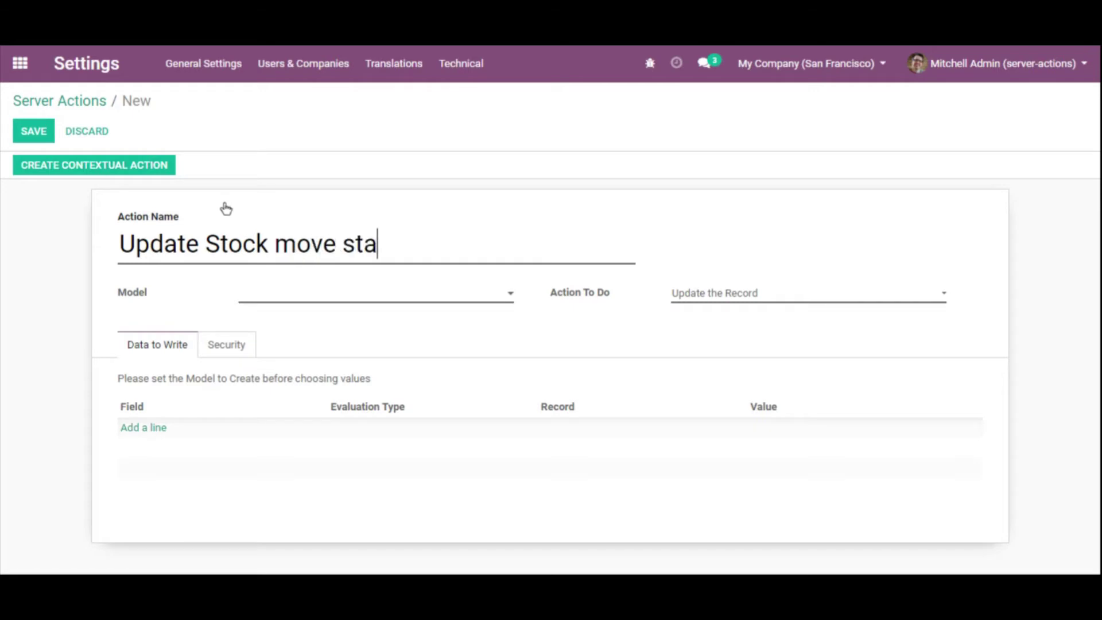
type("te to ")
type("cacenl")
type("cel")
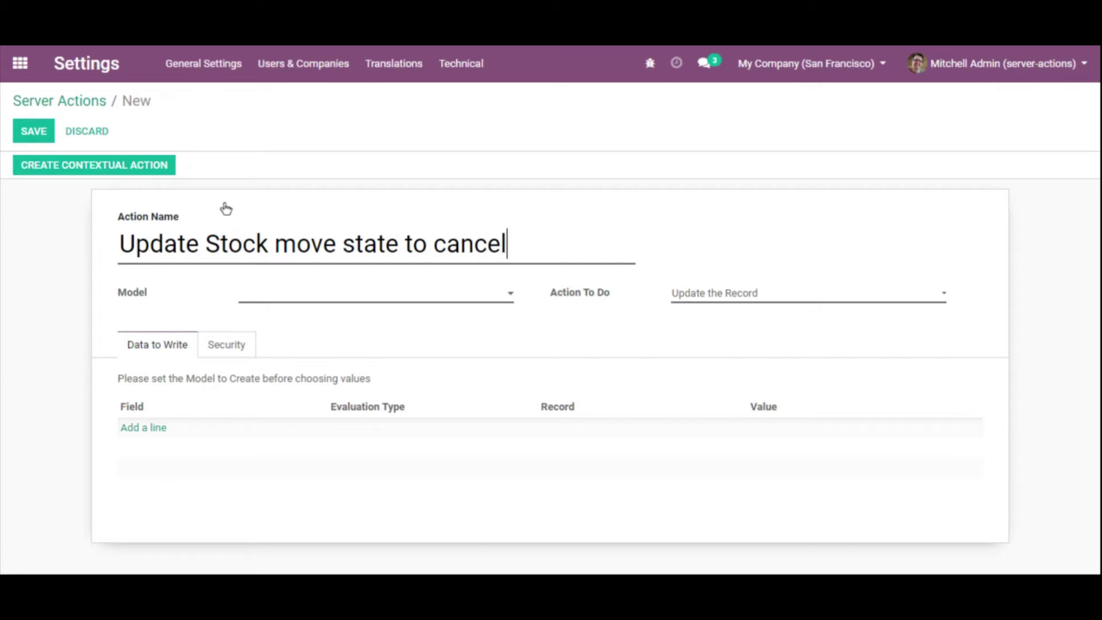
- Find stock.move and set the server action's model to Stock Move
left_click(332, 296)
type("stock.move")
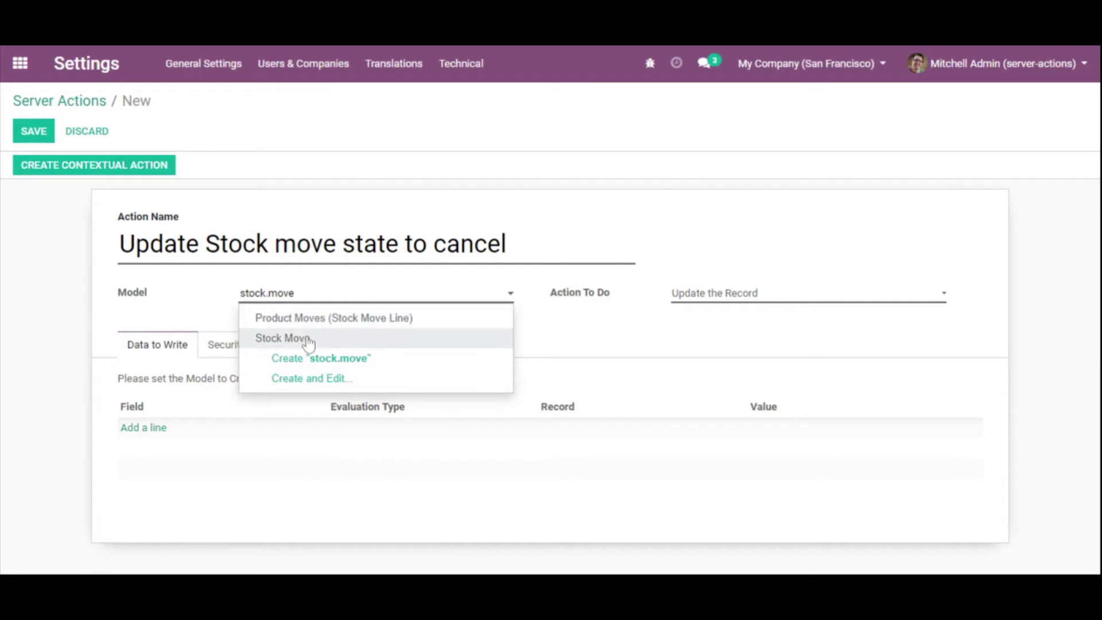
left_click(308, 341)
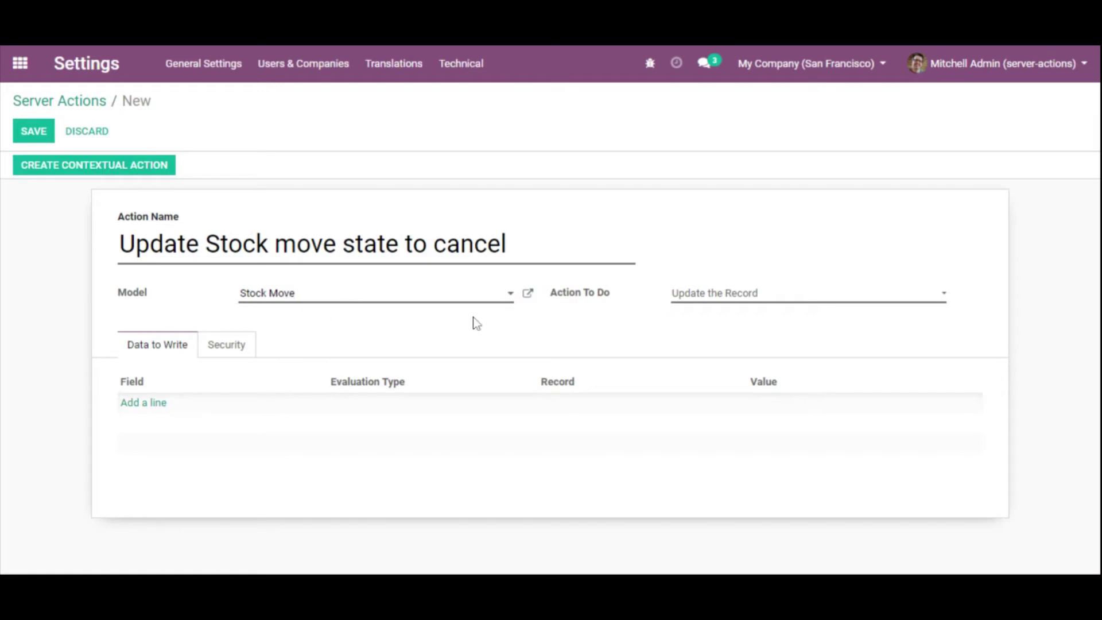
- Open the Stock Move model's record and check its description and technical model name
left_click(530, 294)
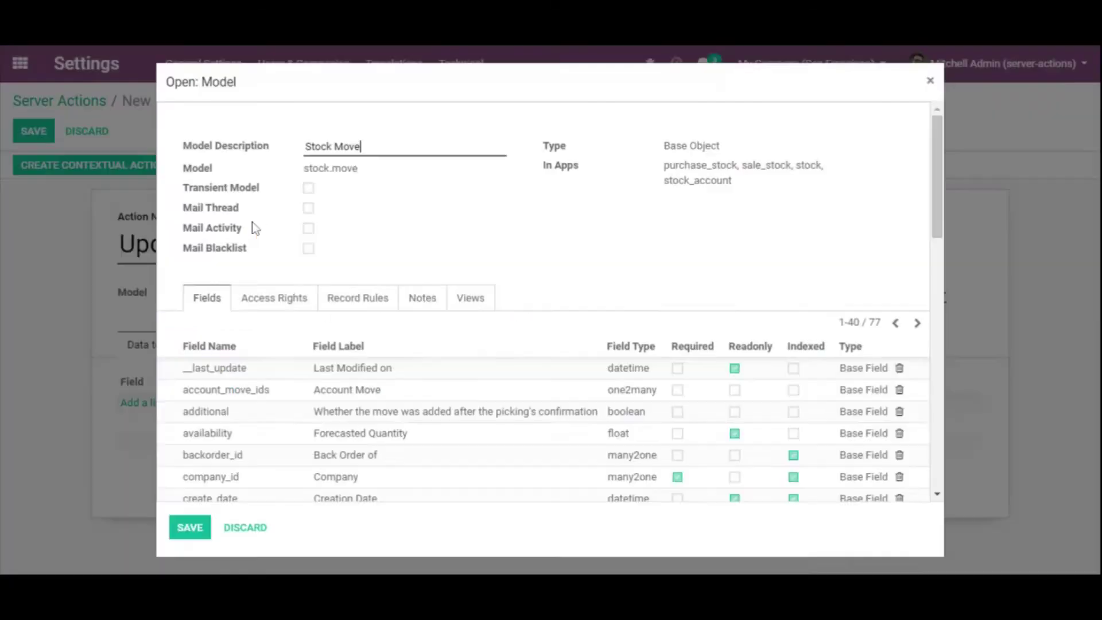
triple_click(315, 147)
double_click(315, 167)
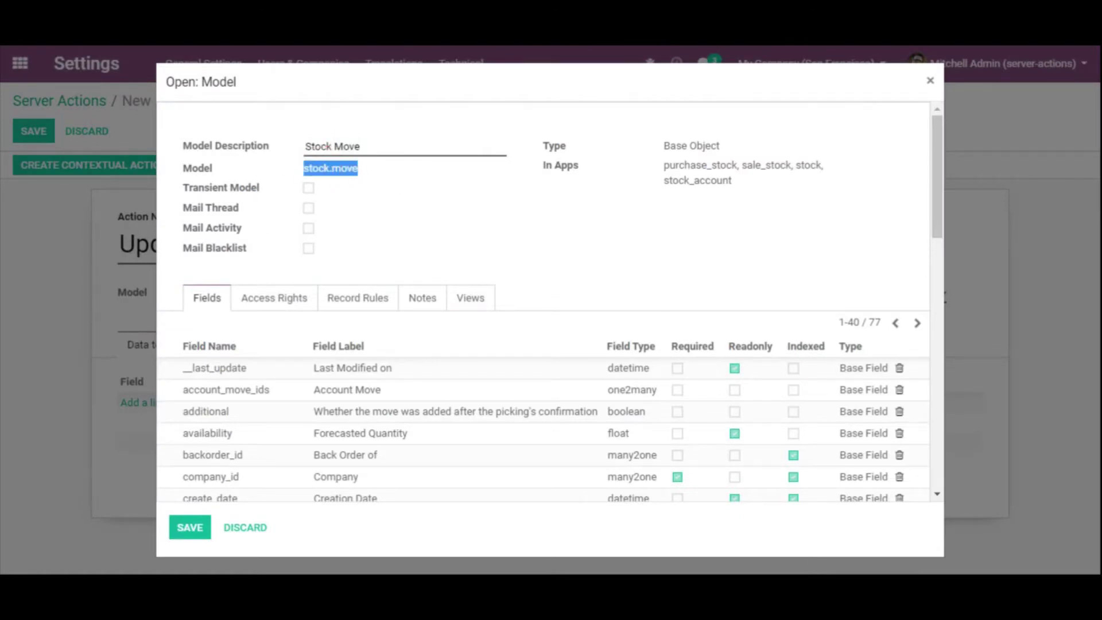
- Close the Stock Move model record and add a data line to the server action for the field Status (stock.move)
left_click(189, 538)
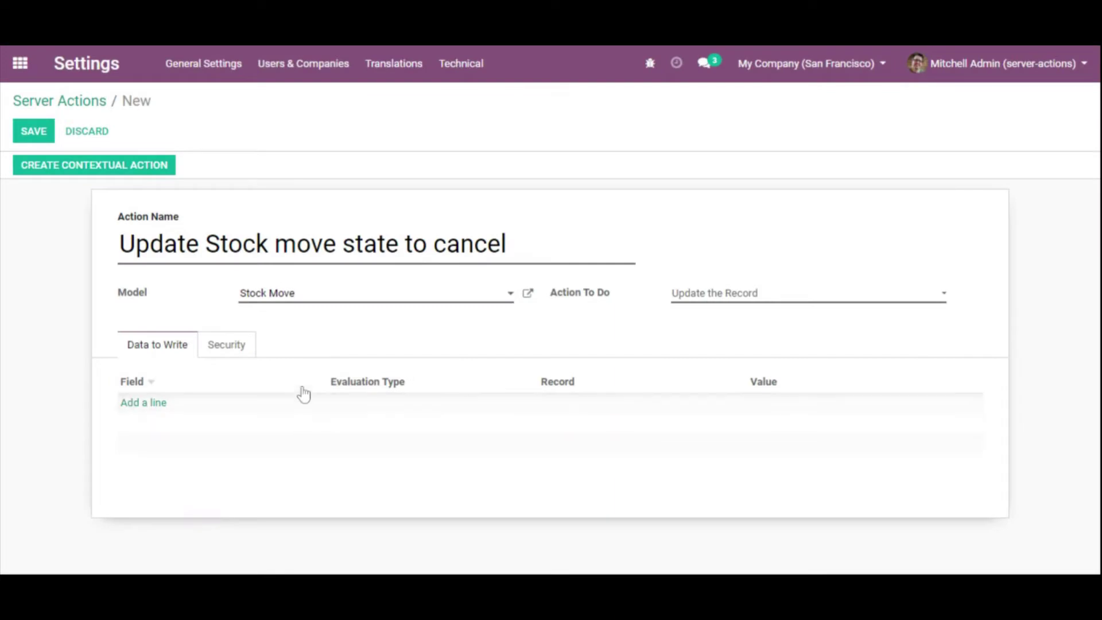
left_click_drag(540, 298, 632, 299)
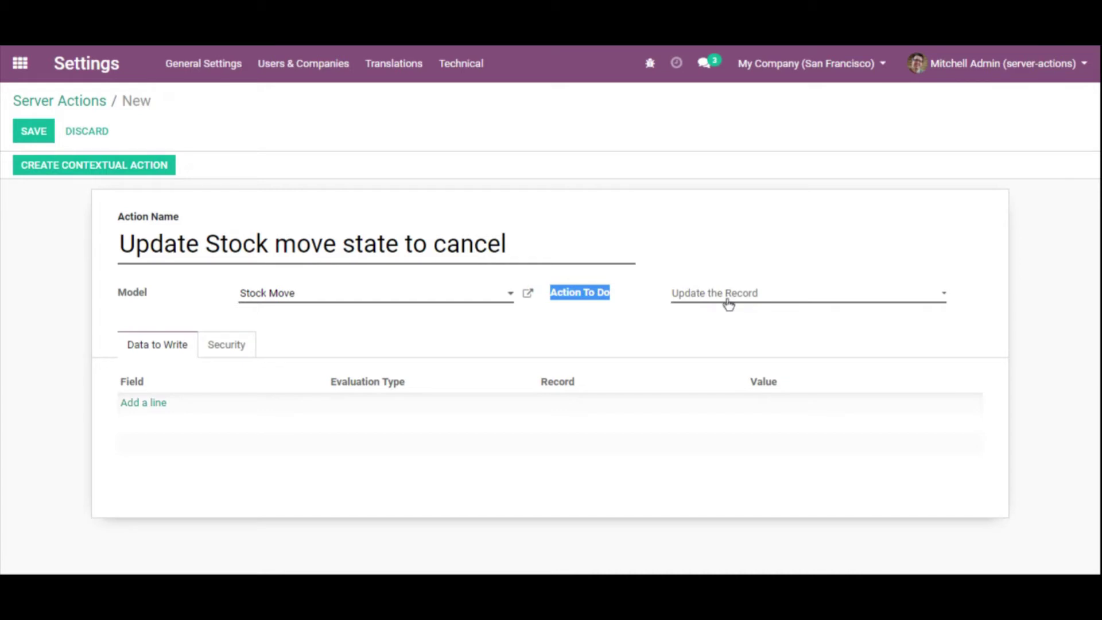
left_click(143, 404)
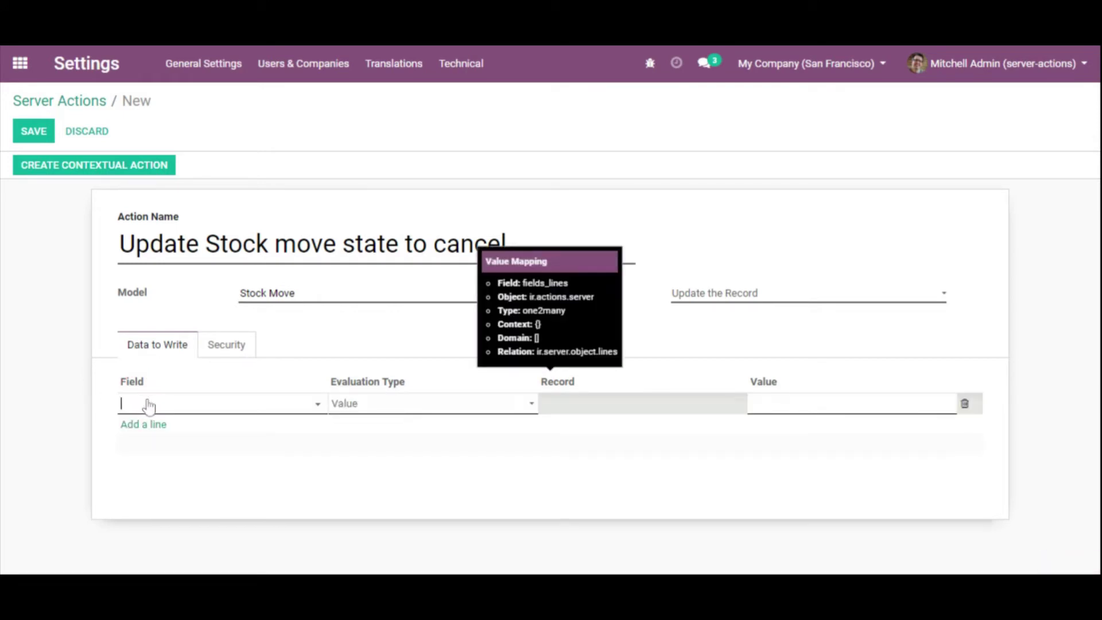
type("state")
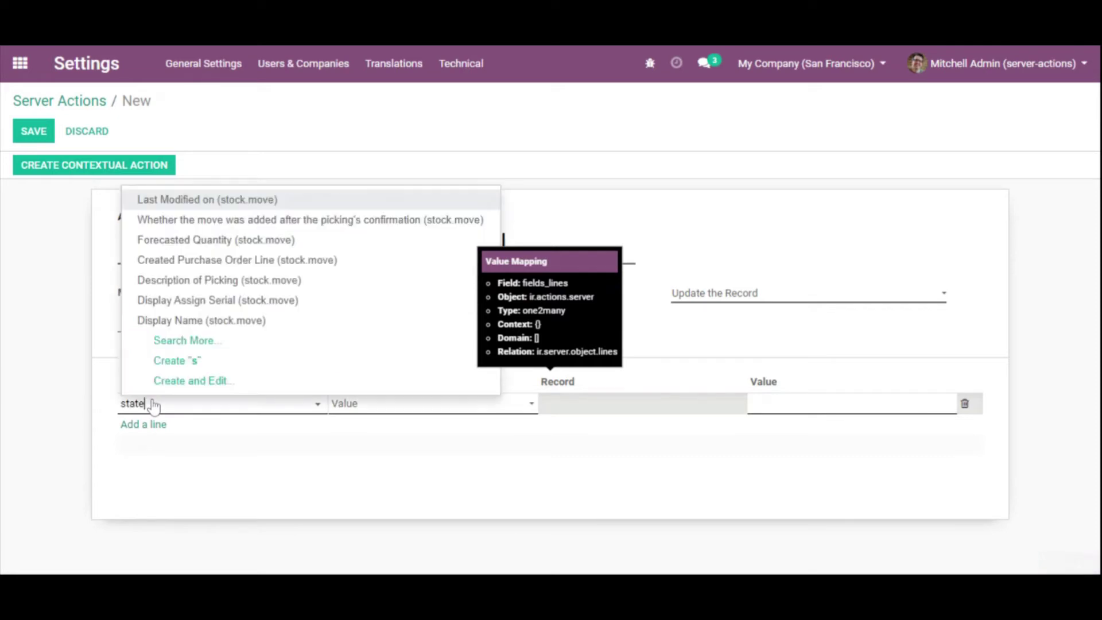
key("BackSpace")
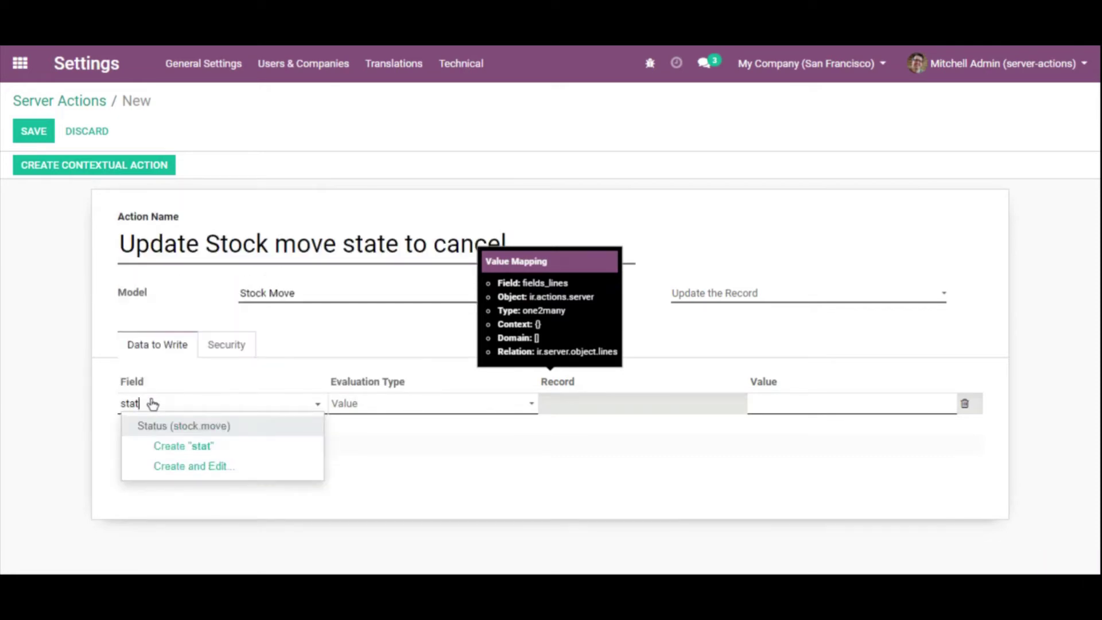
key("Return")
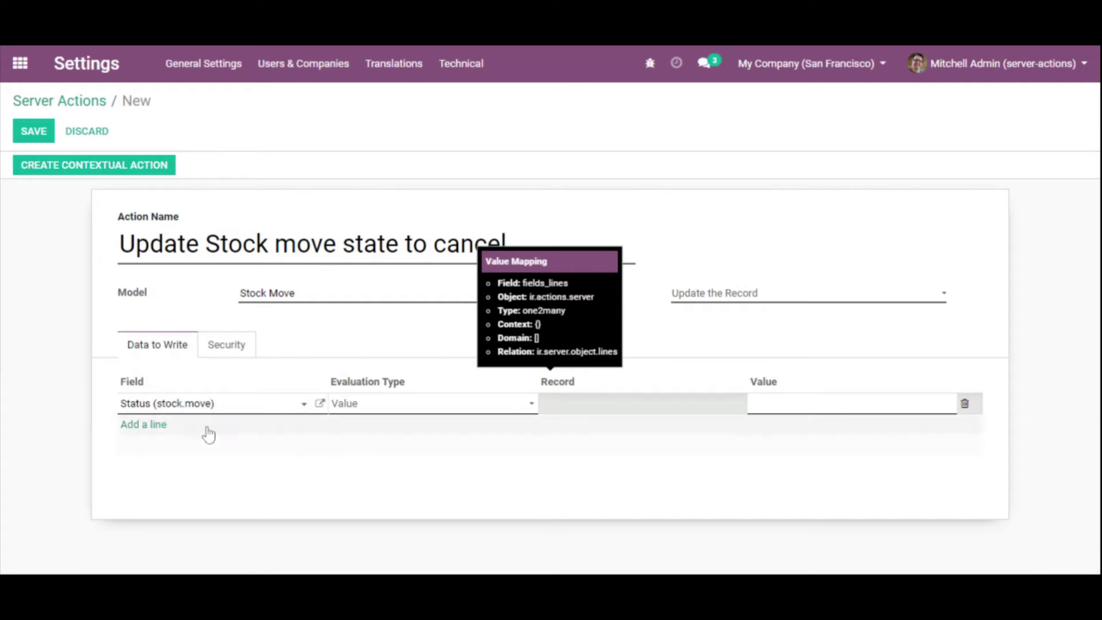
left_click(429, 406)
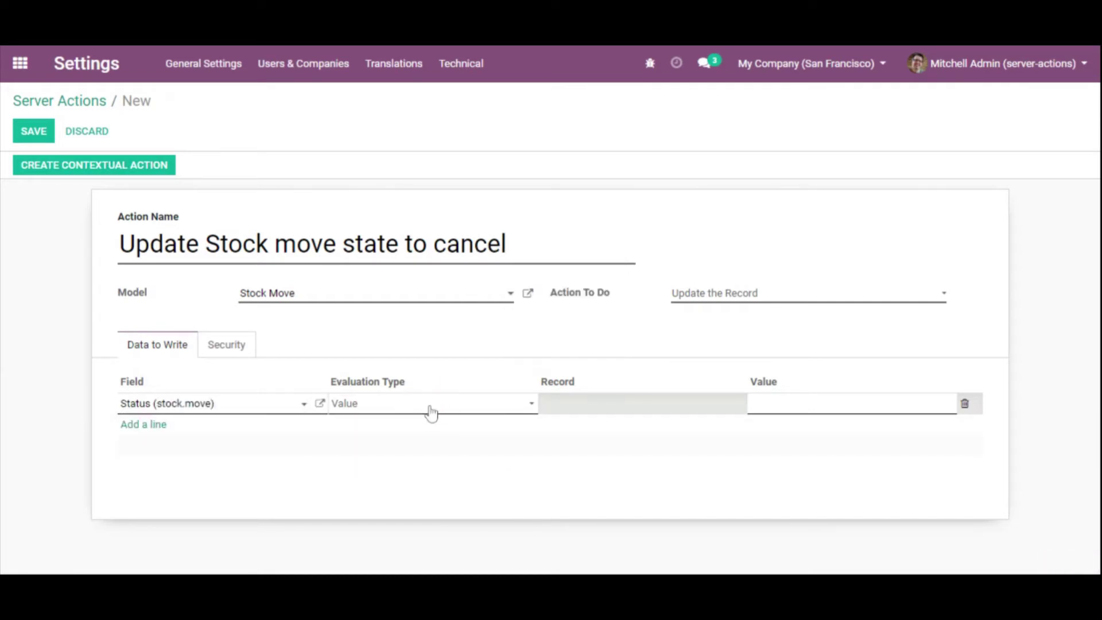
left_click(435, 427)
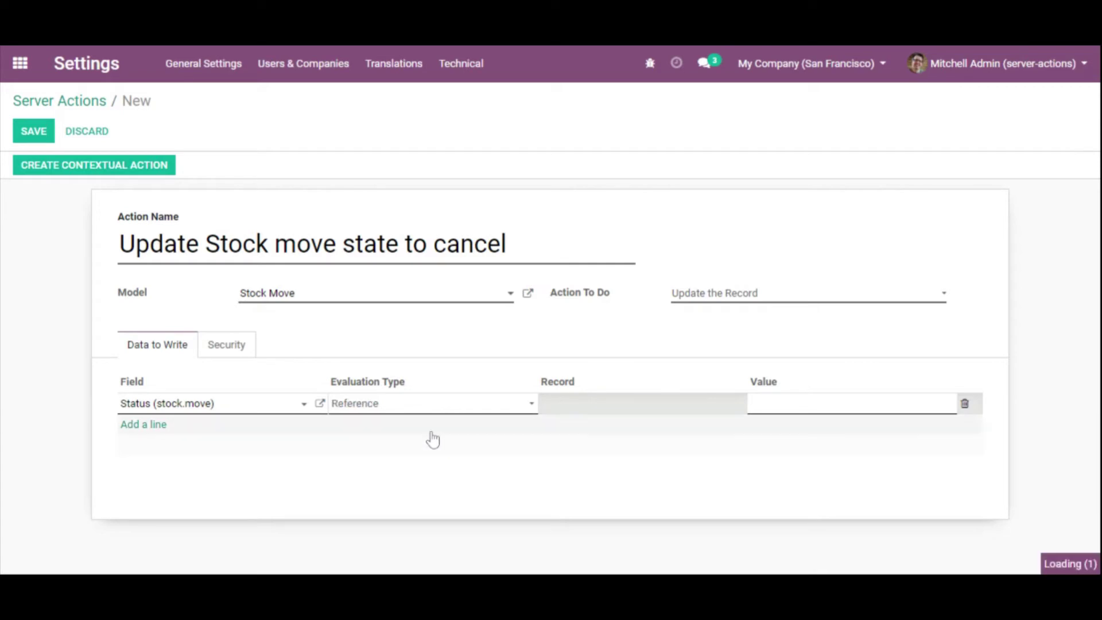
left_click(566, 404)
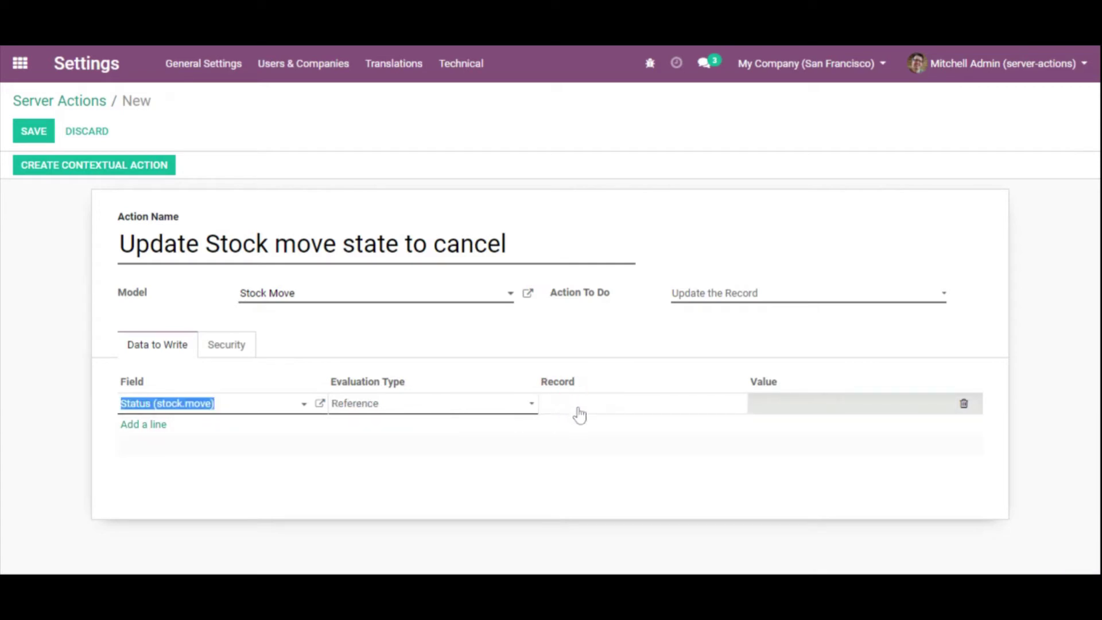
left_click(448, 412)
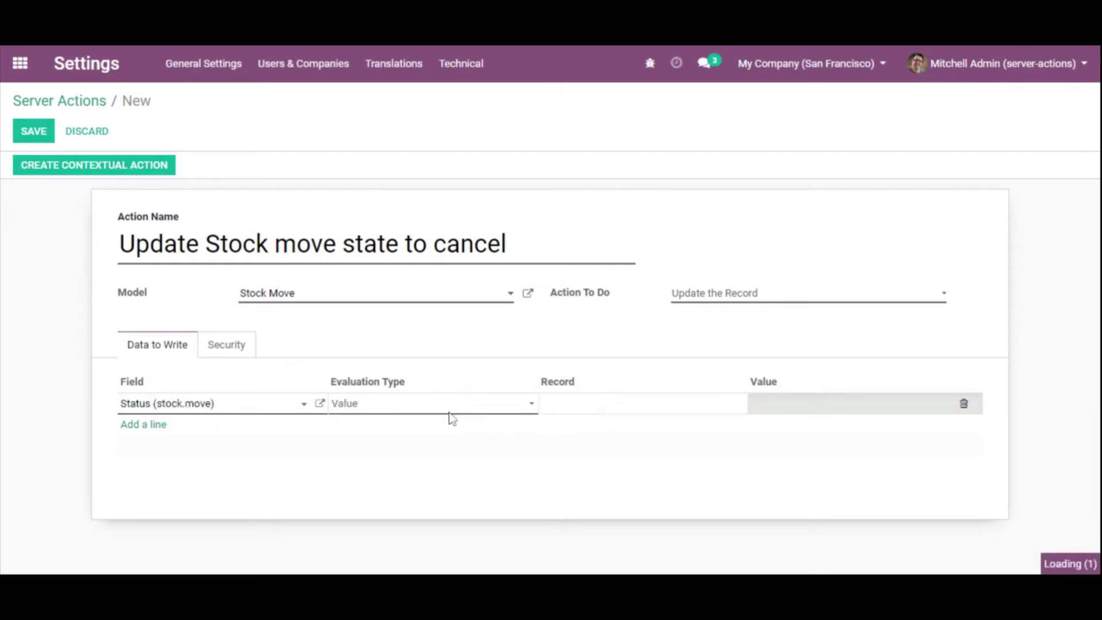
- Set the Status line's value to cancel, and make the saved server action available as a contextual action
left_click(777, 407)
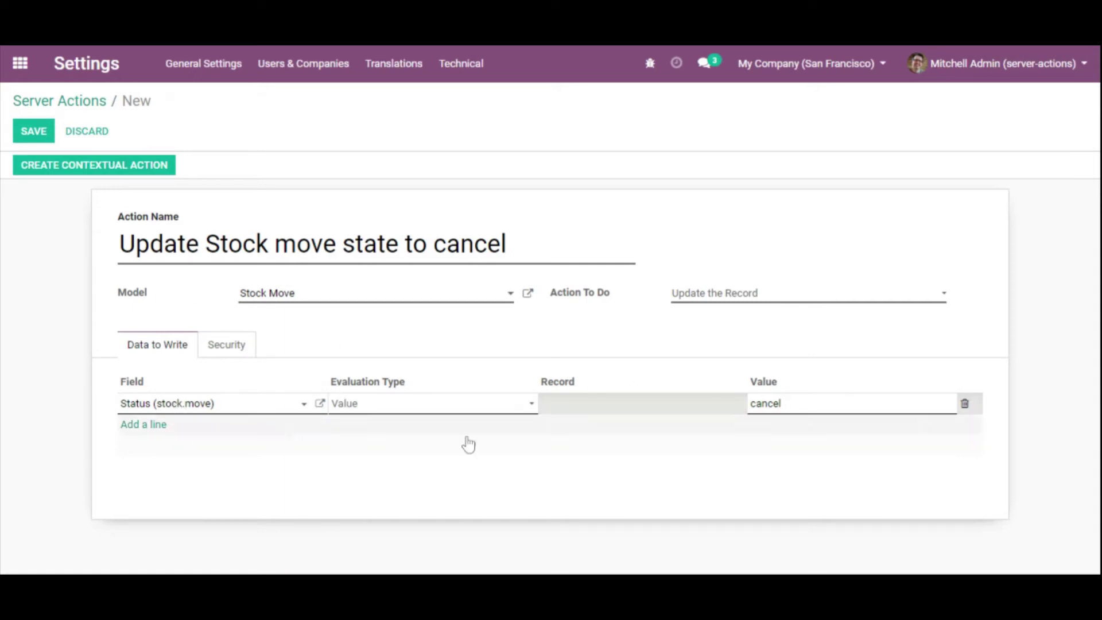
left_click(30, 133)
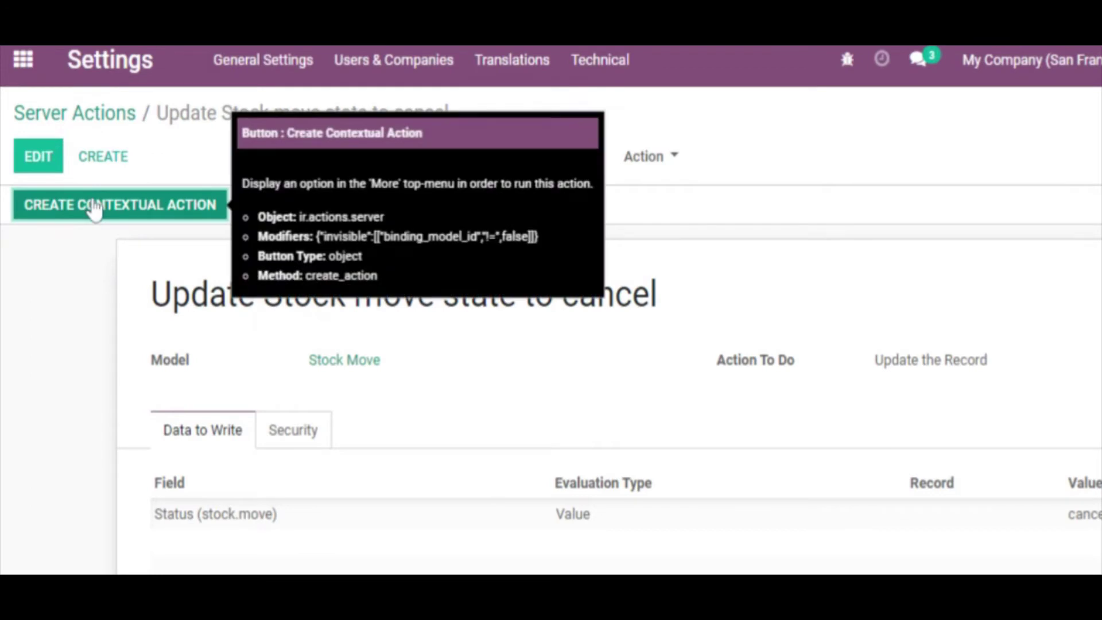
left_click(127, 207)
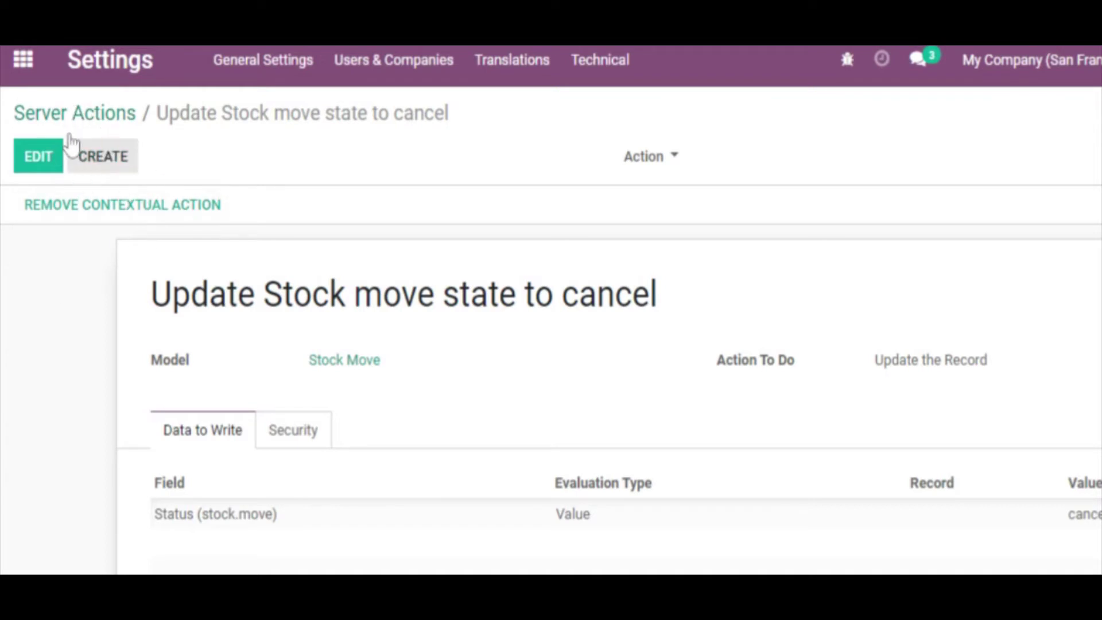
left_click(641, 156)
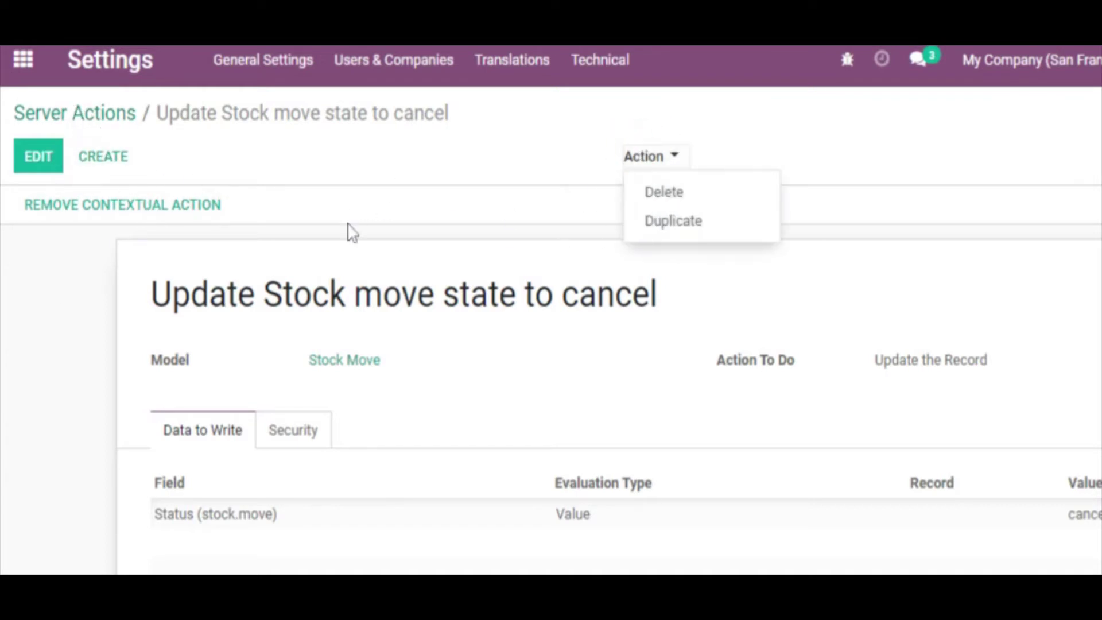
- Switch to Inventory and open the Stock Moves report
left_click(22, 59)
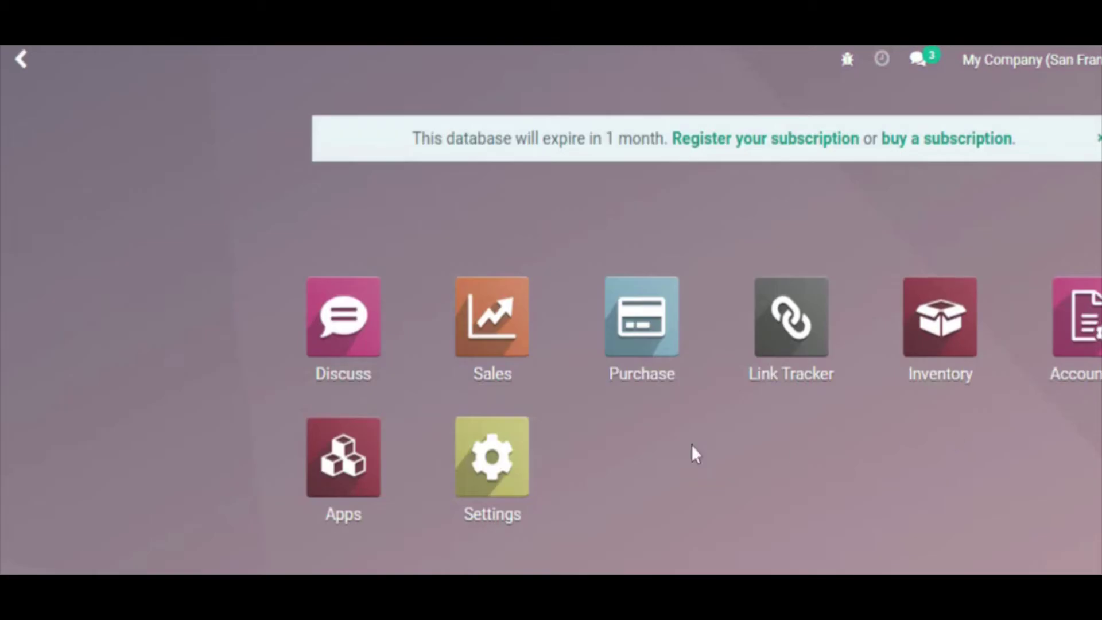
left_click(964, 315)
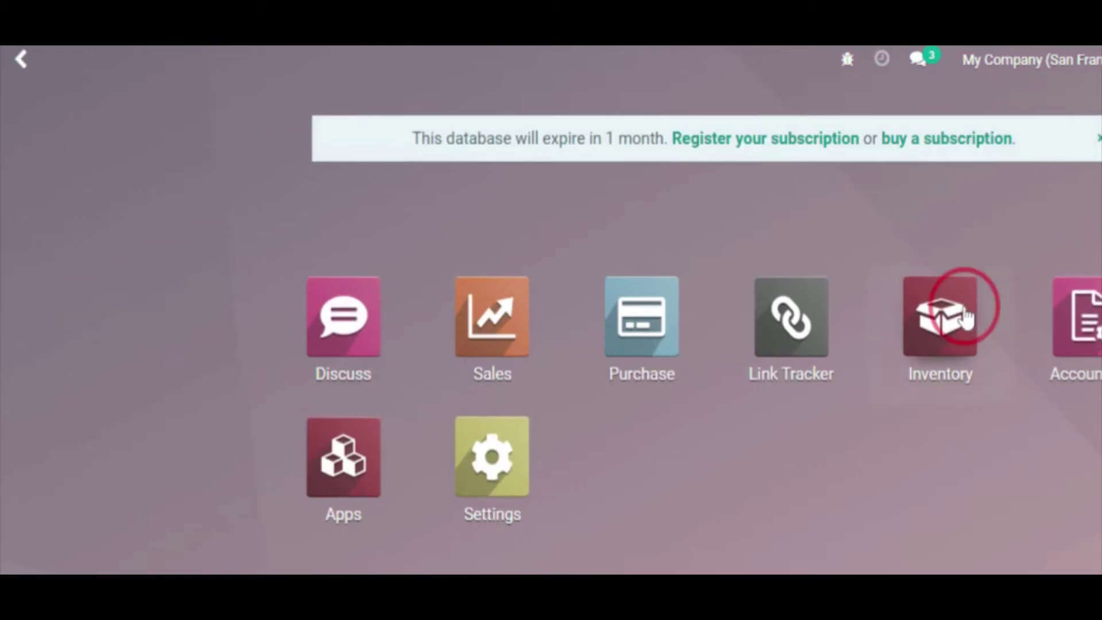
left_click(424, 73)
mouse_move(511, 68)
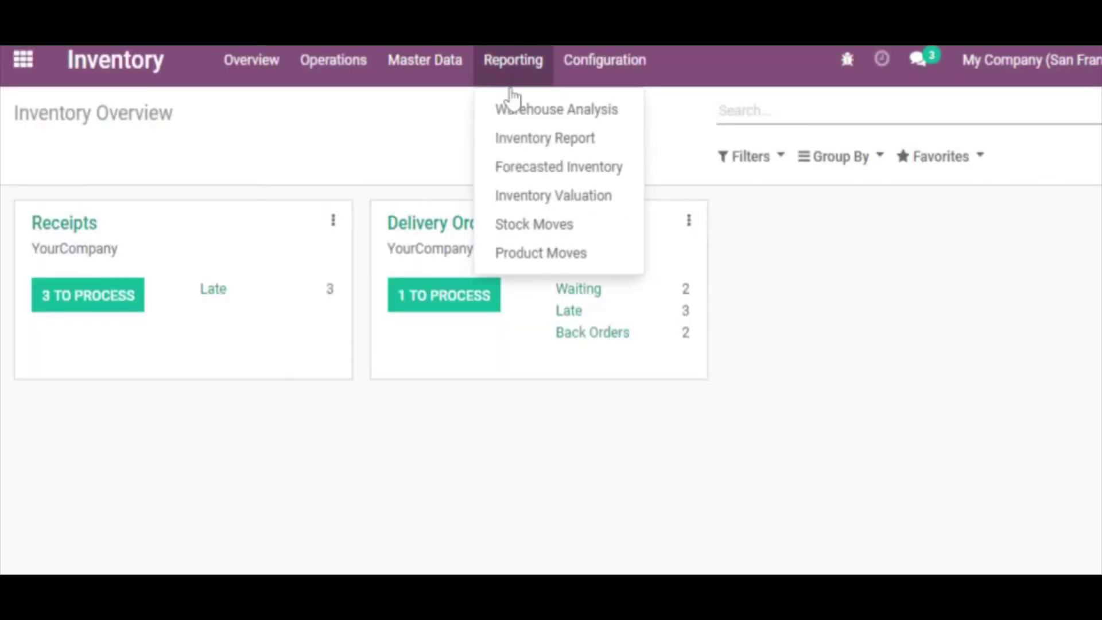
left_click(534, 224)
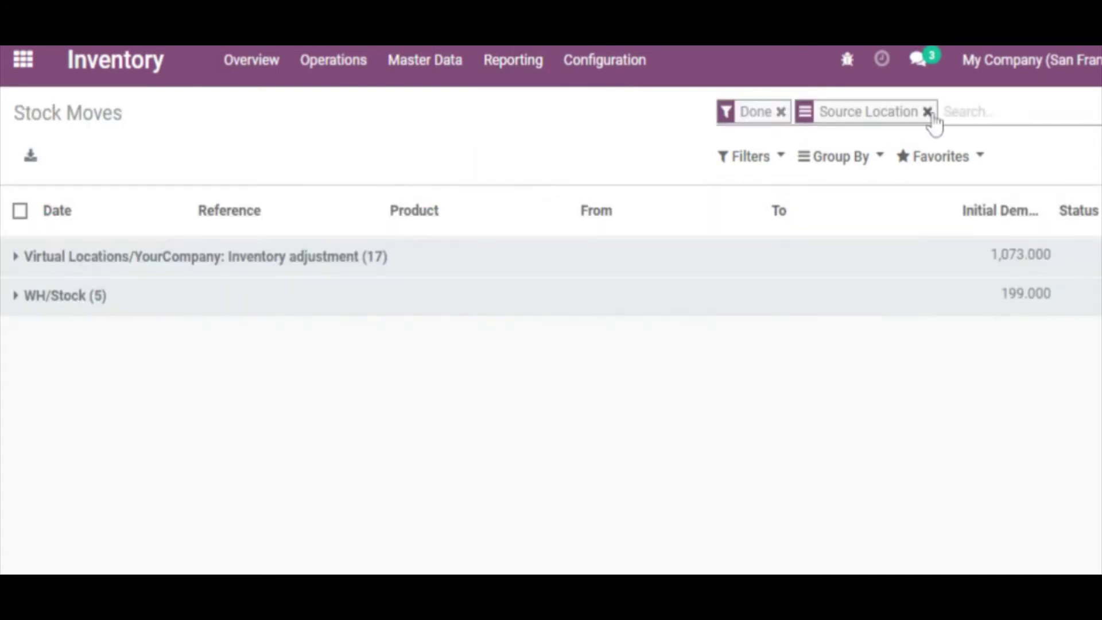
- Filter the stock moves by reference WH/OUT/00010 and open the Customizable Desk move from the WH/Stock group
type("WH/OUT/0001")
key("Return")
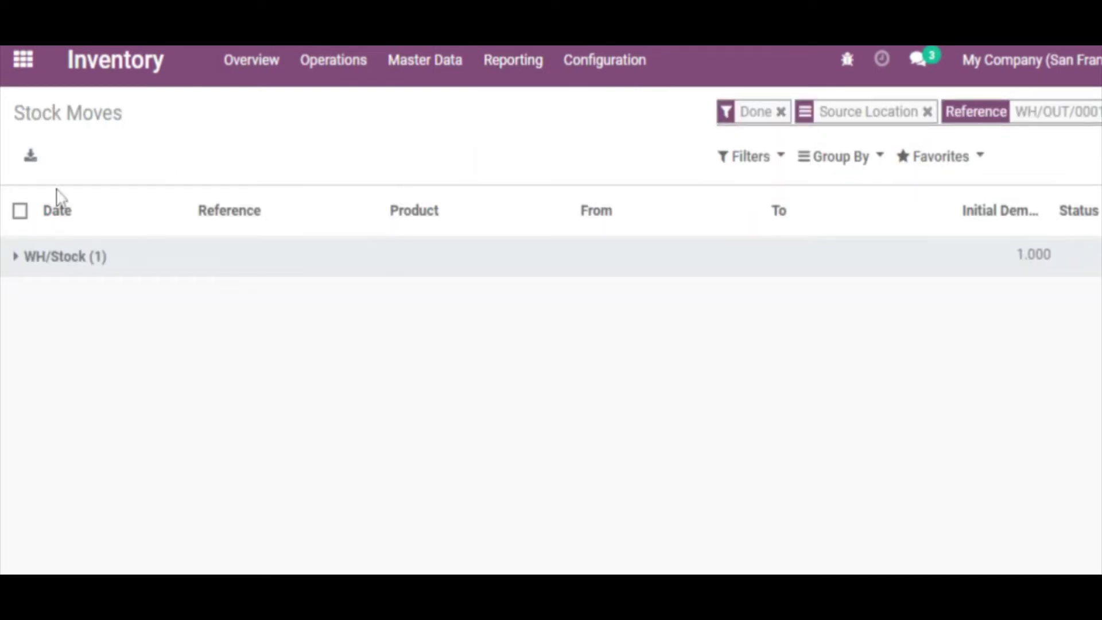
left_click(61, 258)
left_click(547, 296)
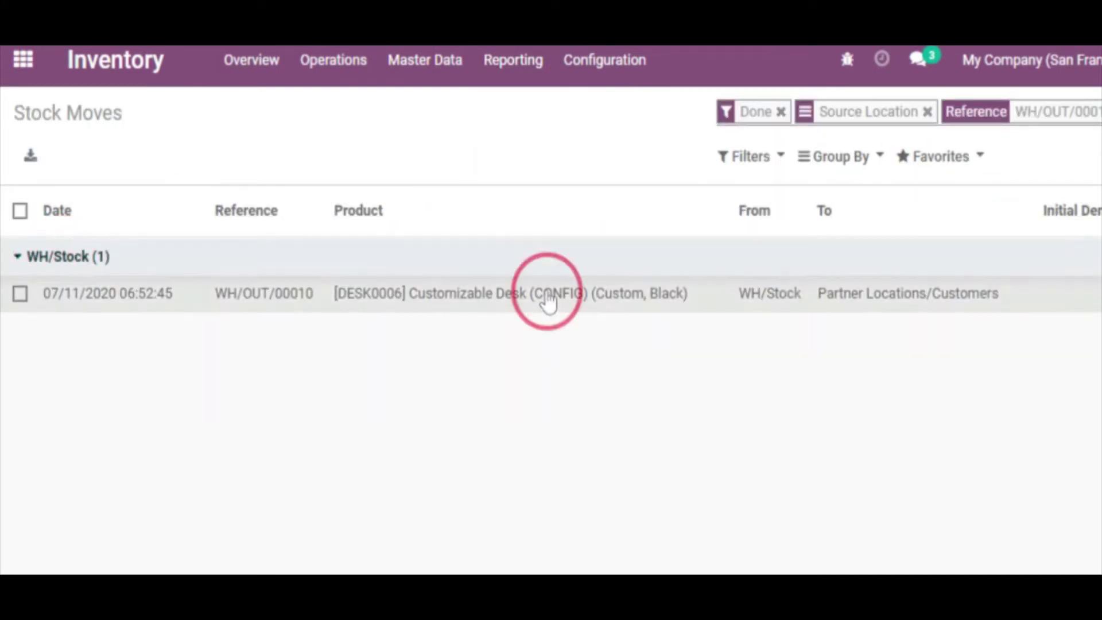
- Check which actions are offered for the stock move, both on its form and with it selected in the list
left_click(669, 165)
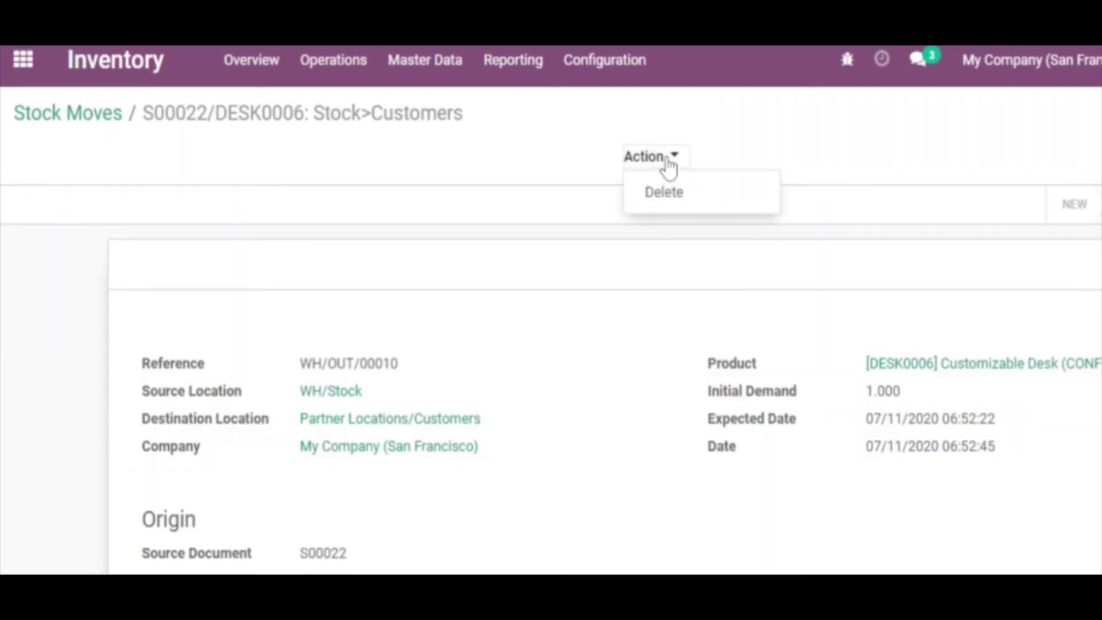
left_click(61, 131)
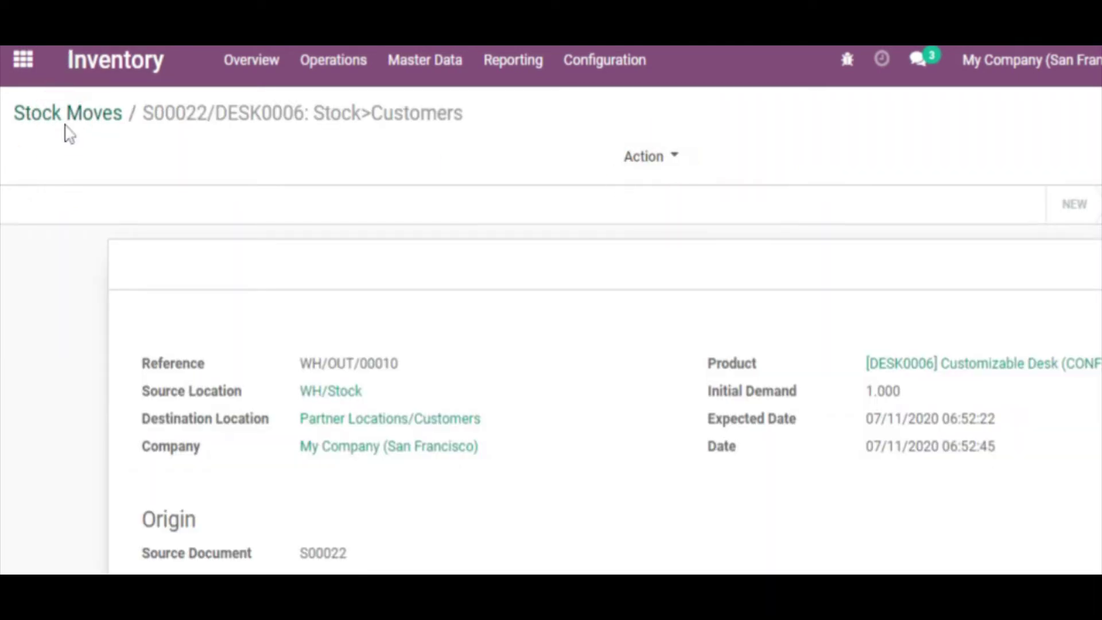
left_click(65, 126)
left_click(20, 293)
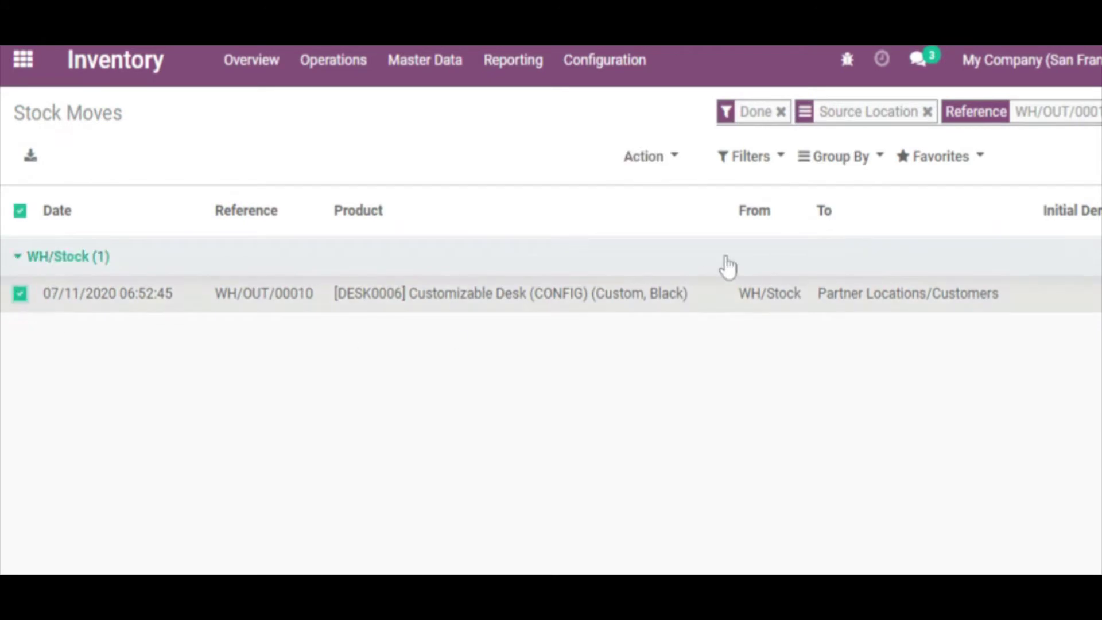
left_click(644, 161)
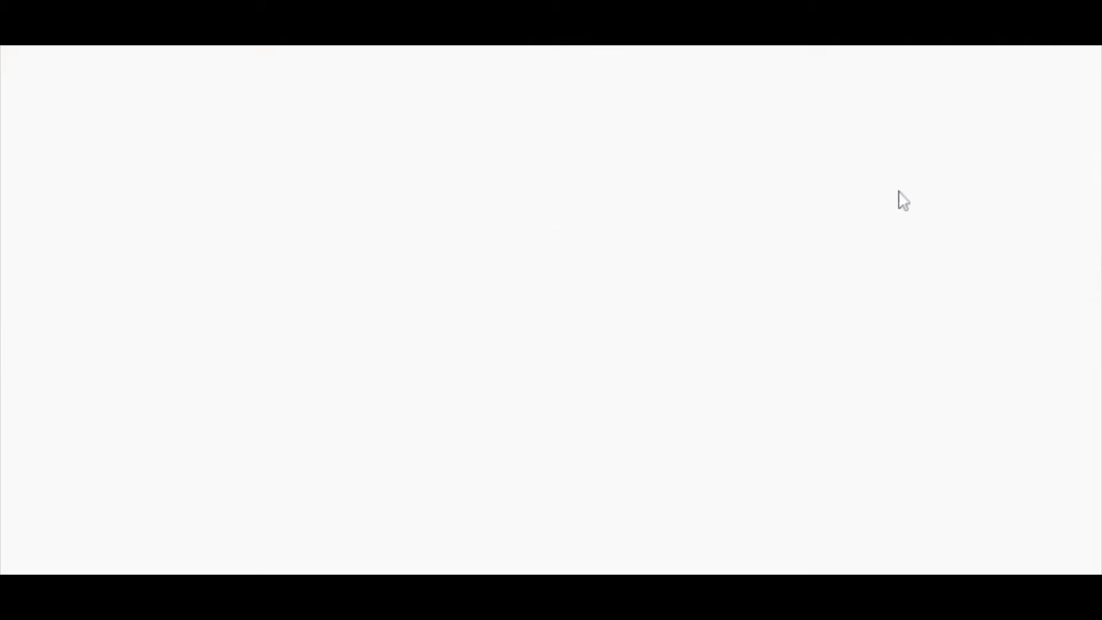
- Reload the stock moves, filter them by reference WH/OUT/00010 again, and check the actions offered on the matching move's form
left_click(974, 122)
type("WH/OUT/00010")
key("Return")
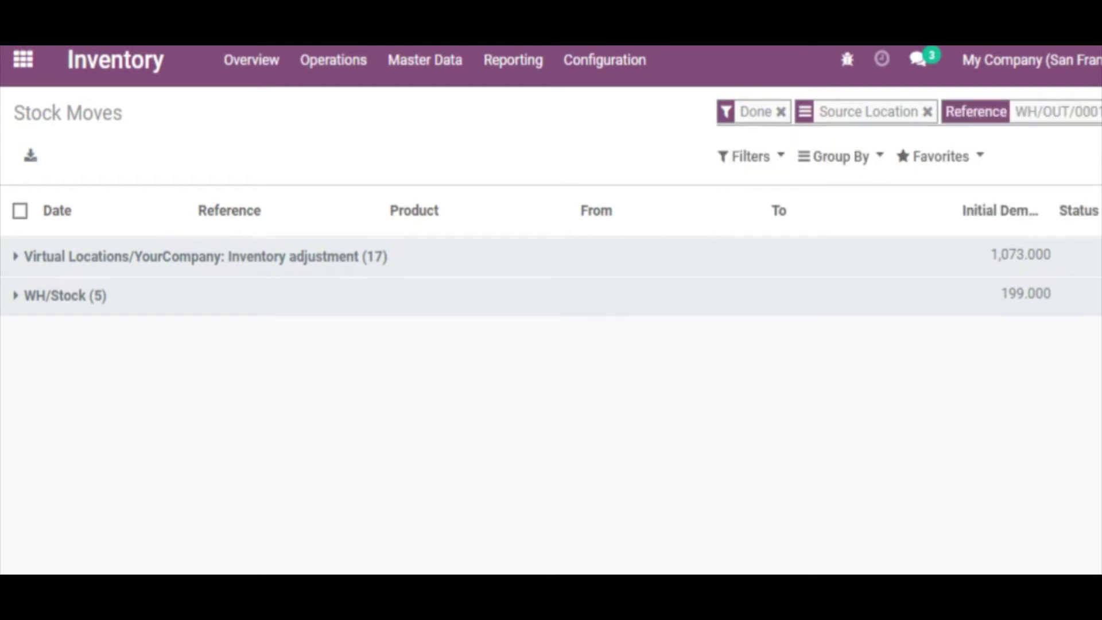
left_click(265, 249)
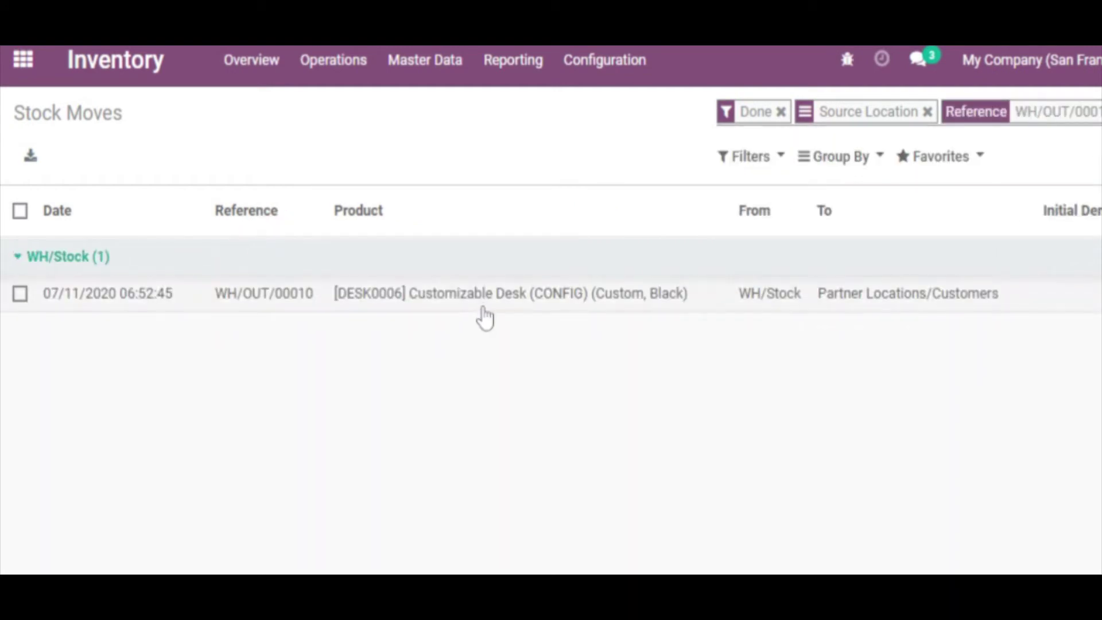
left_click(392, 295)
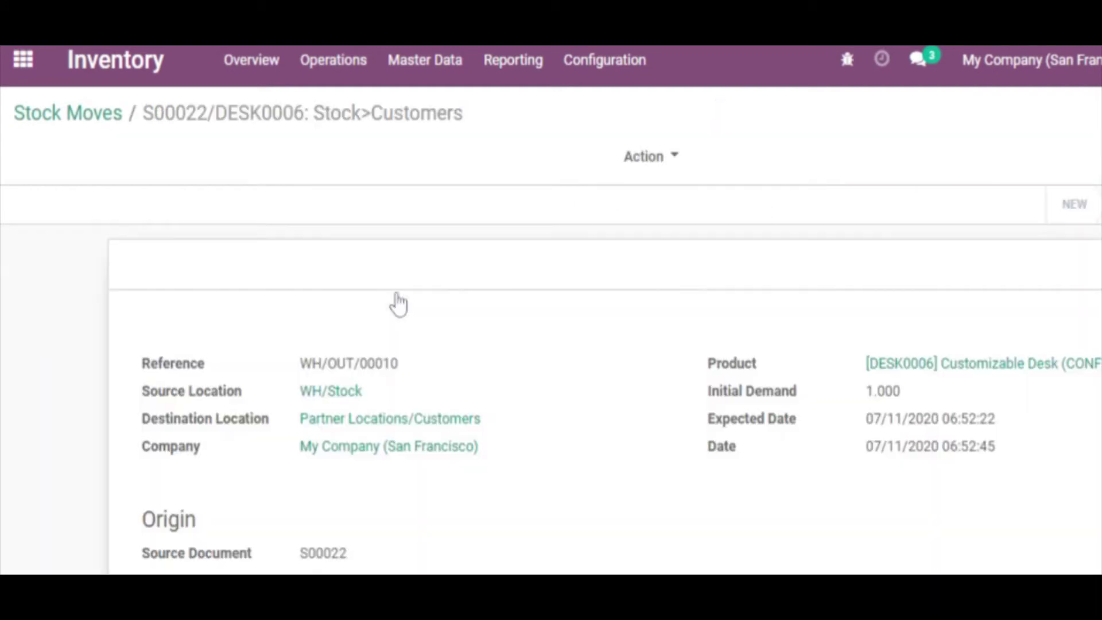
left_click(646, 160)
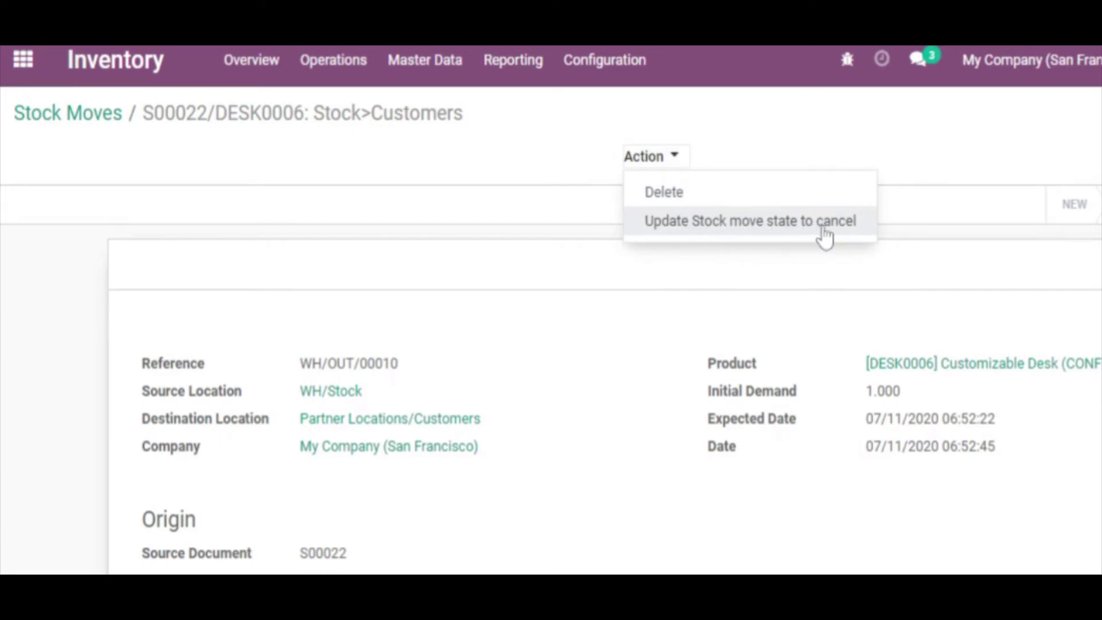
- Run the "Update Stock move state to cancel" action on the WH/OUT/00010 move from the stock moves list
left_click(224, 332)
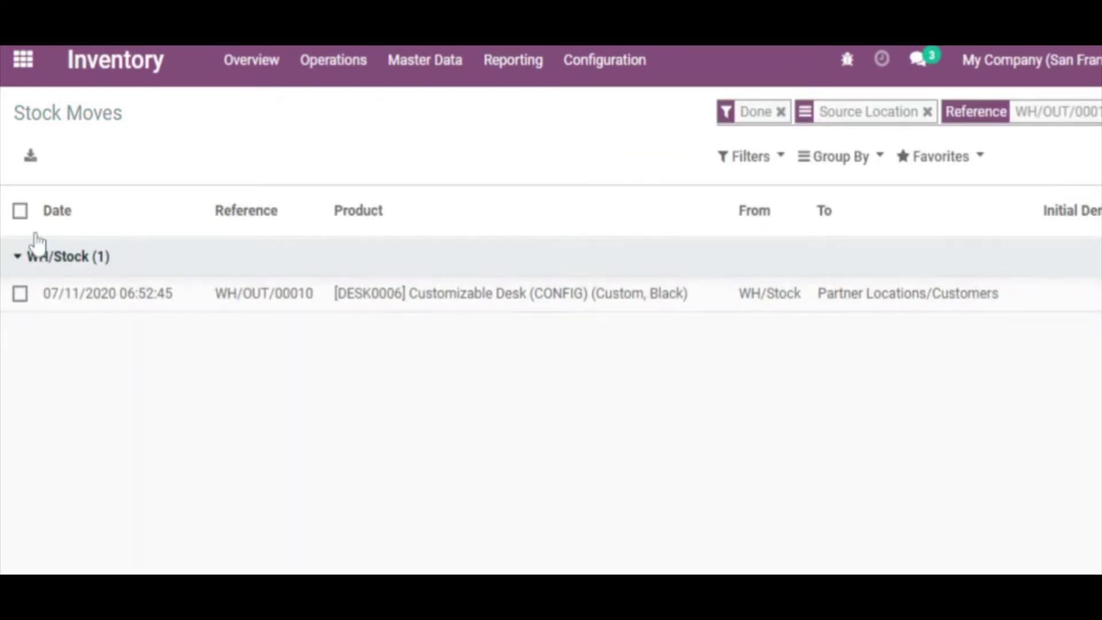
left_click(22, 212)
left_click(645, 157)
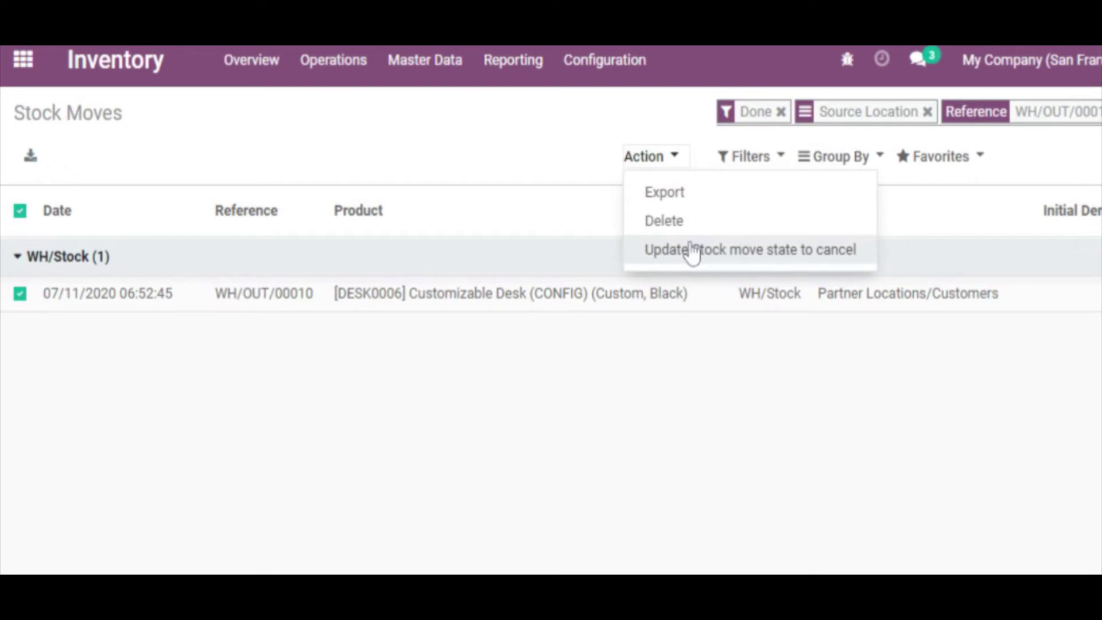
left_click(692, 250)
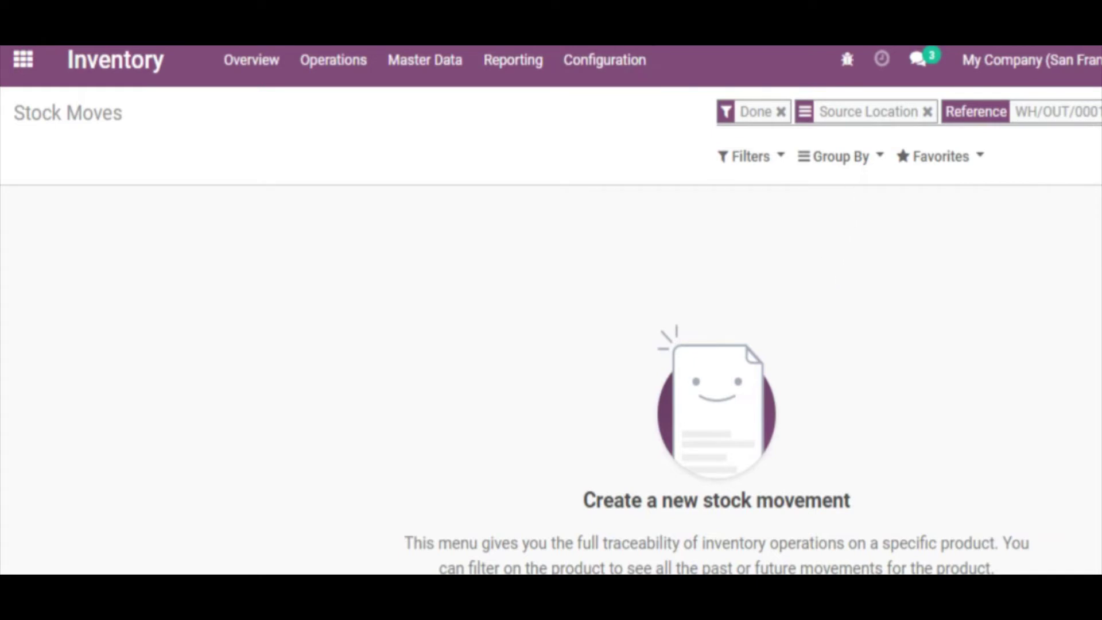
- Remove the Done filter and Source Location grouping, and open the WH/OUT/00010 move to check its status
double_click(1056, 112)
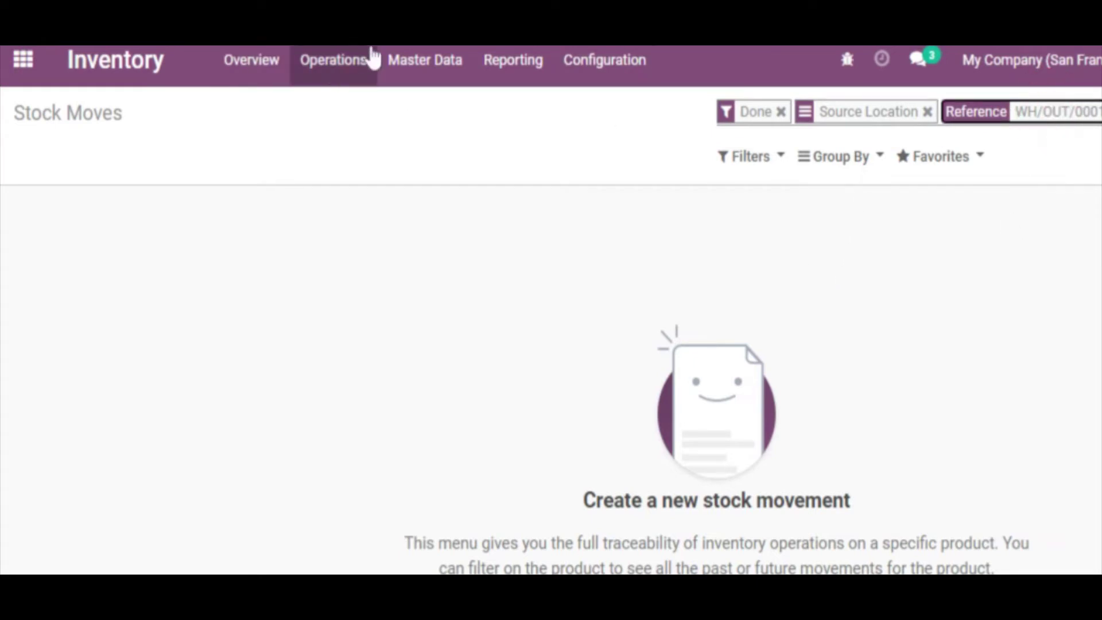
left_click(360, 63)
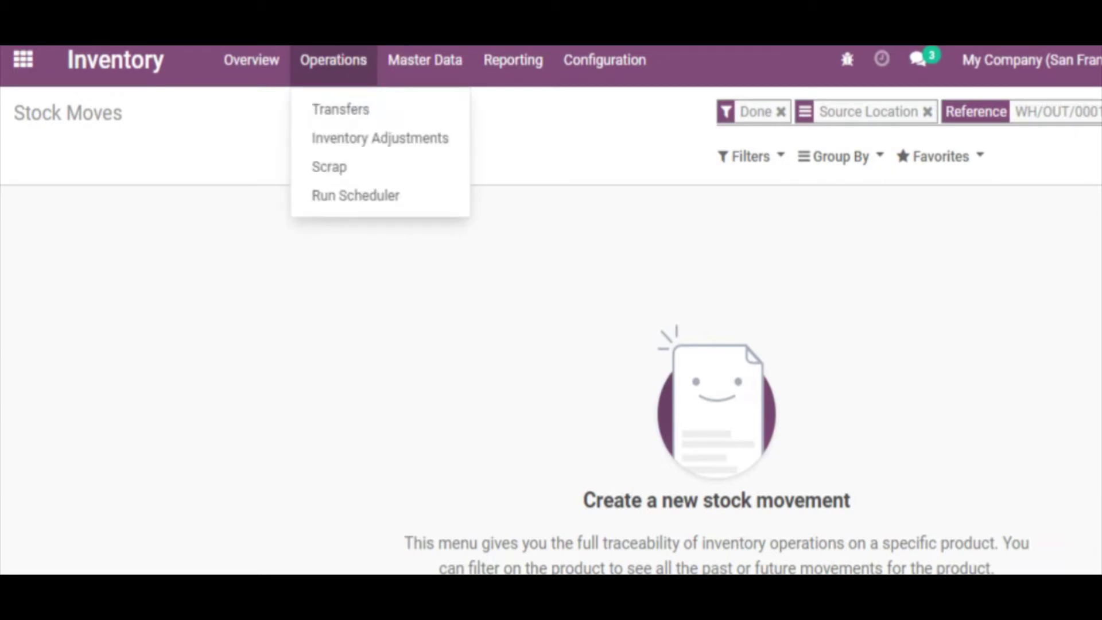
left_click(927, 112)
left_click(780, 112)
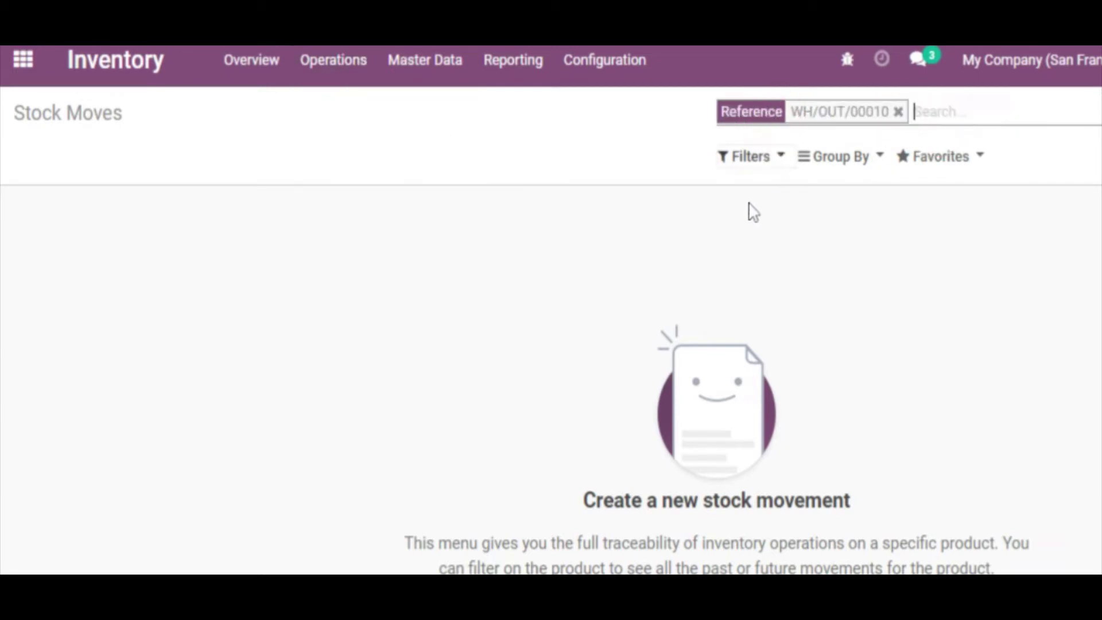
left_click(598, 254)
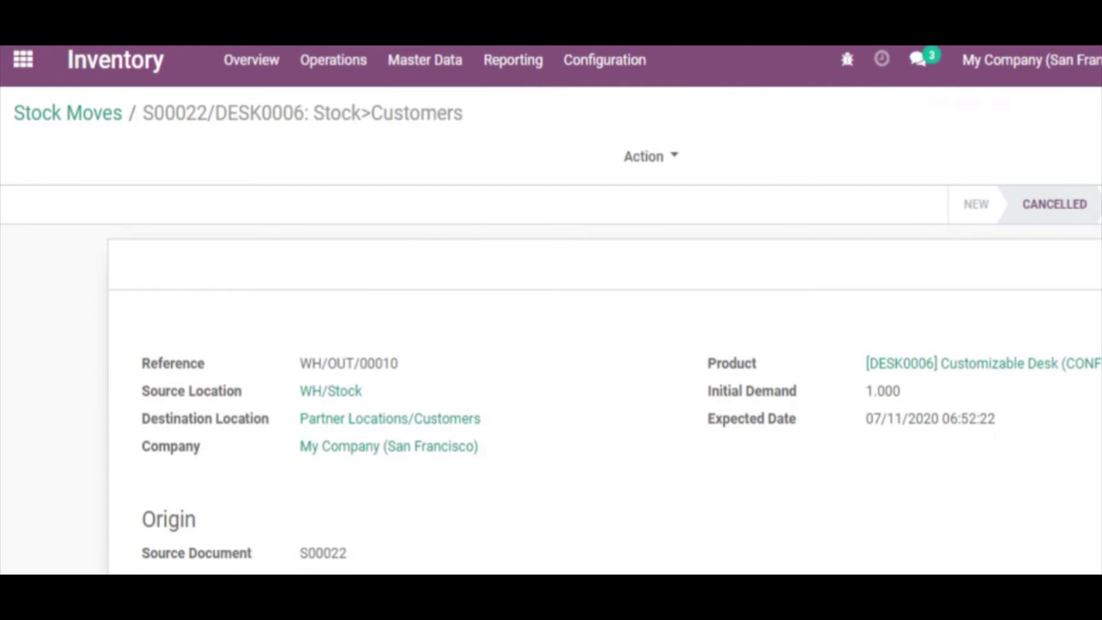
- Open the newest Azure Interior sales order in Sales and check the status of its linked delivery, WH/OUT/00010
double_click(1038, 208)
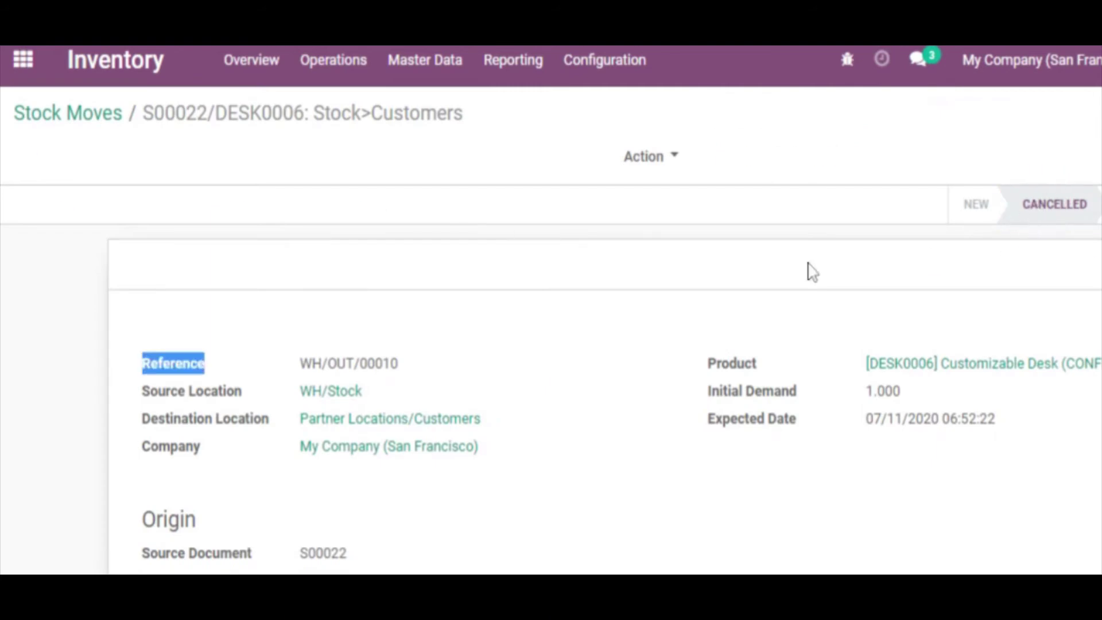
left_click(343, 58)
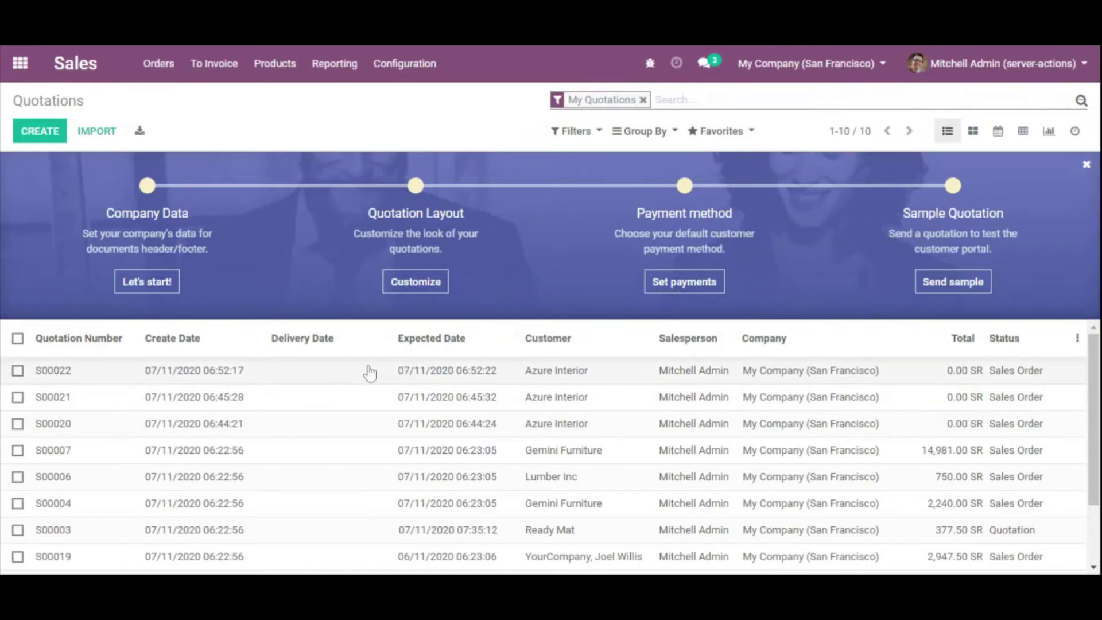
left_click(528, 379)
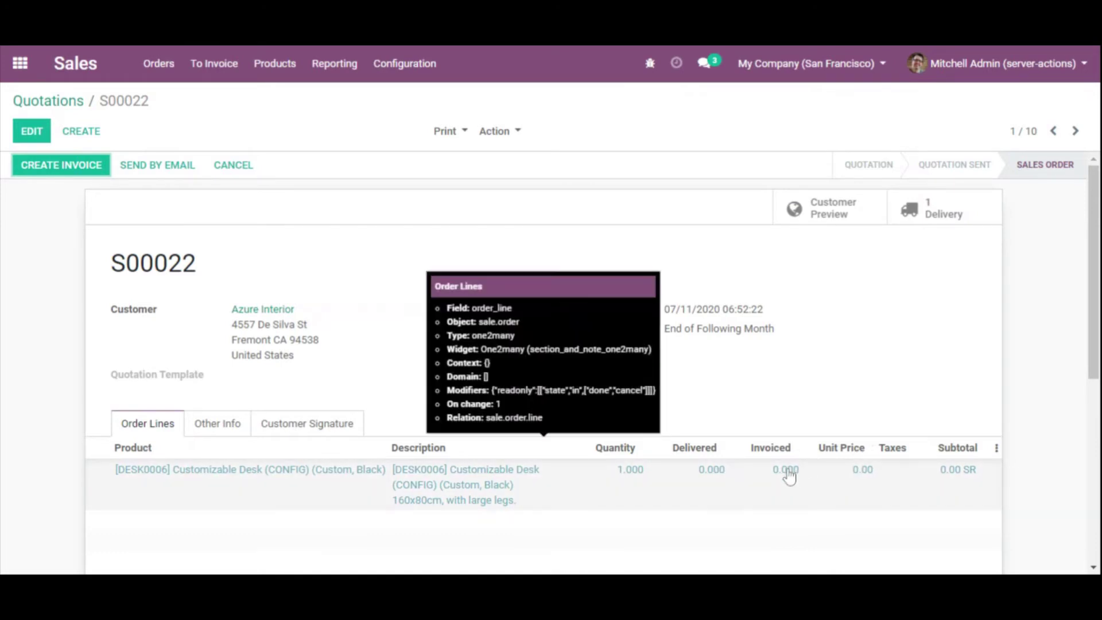
scroll(835, 404, "down", 5)
scroll(918, 283, "up", 5)
left_click(949, 208)
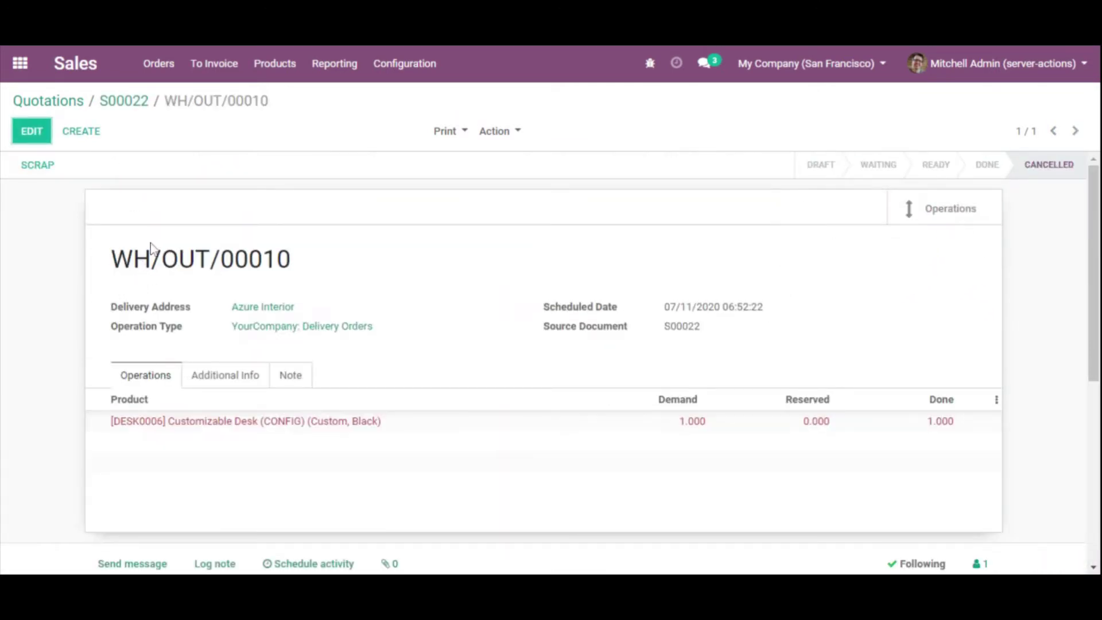
triple_click(153, 257)
mouse_move(533, 456)
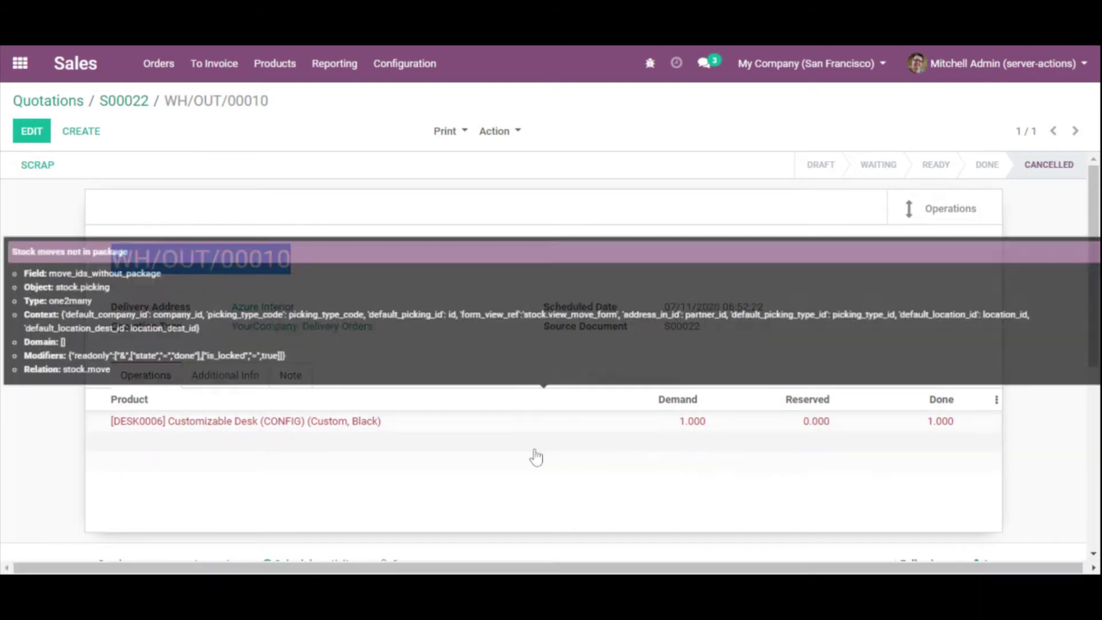
left_click(1053, 160)
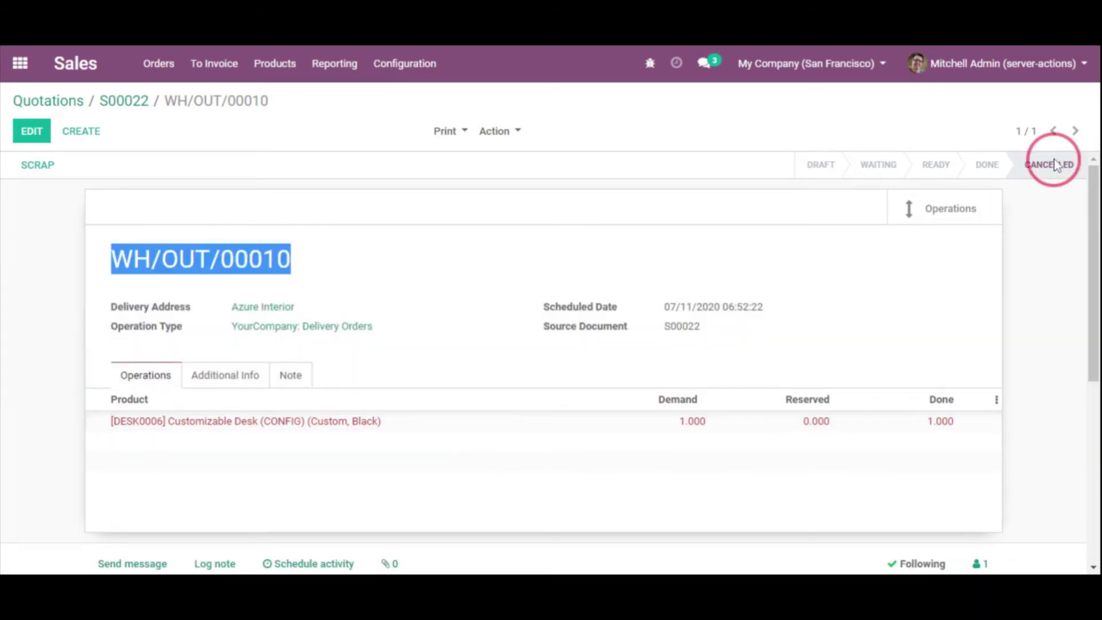
- Cancel the newest Azure Interior sales order, check its status, and return to the quotations list
left_click(121, 105)
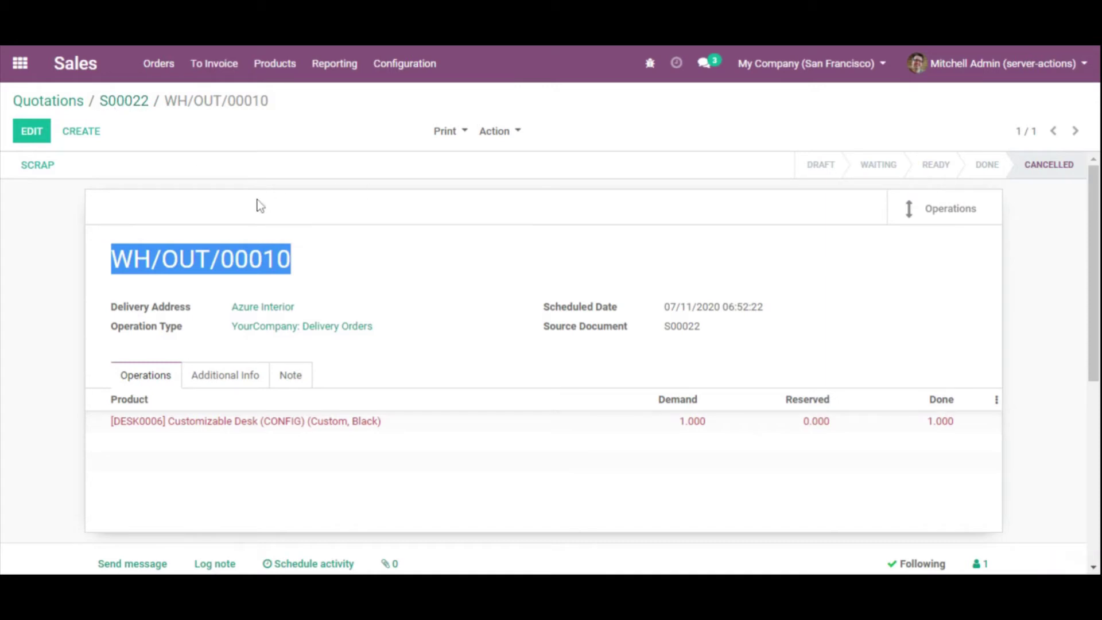
left_click(235, 164)
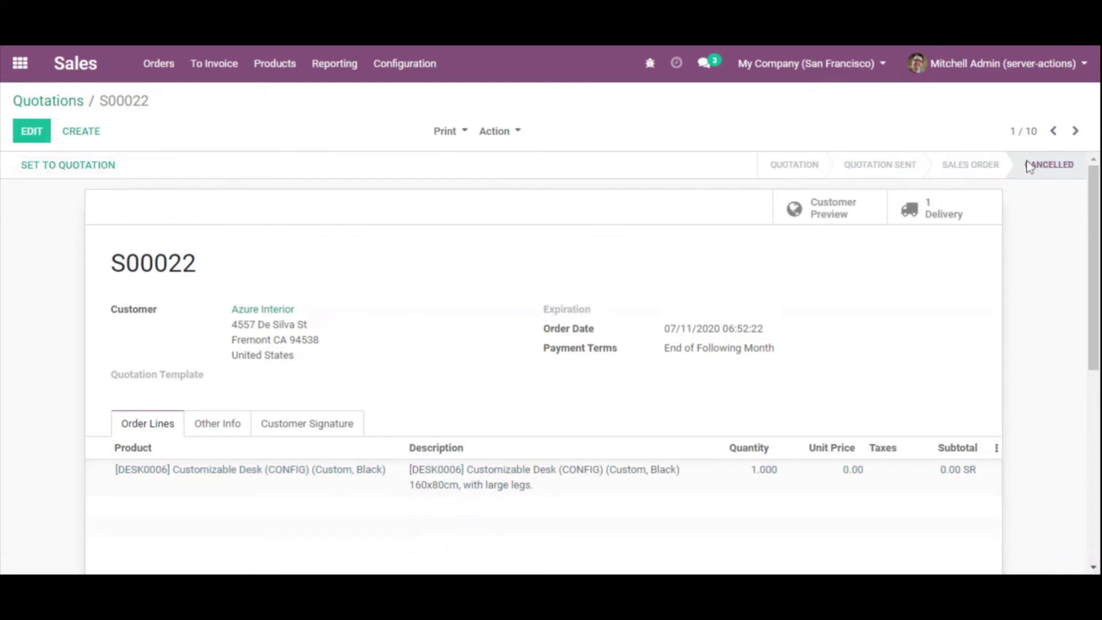
double_click(1035, 165)
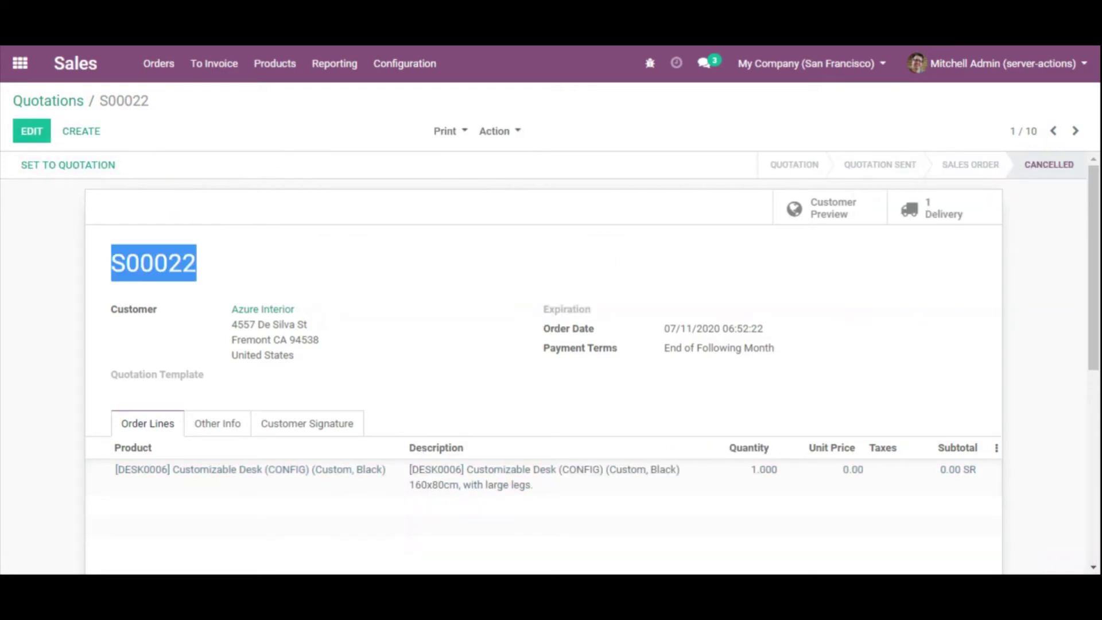
left_click(36, 101)
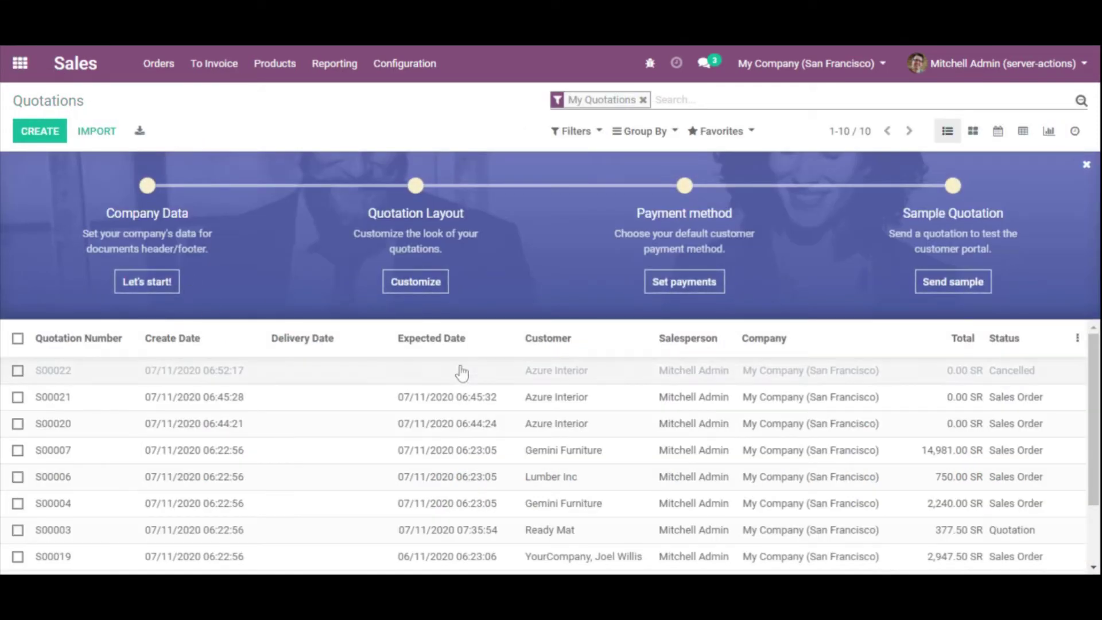
- Switch to Accounting and check which actions are offered for all selected journal entries
left_click(21, 65)
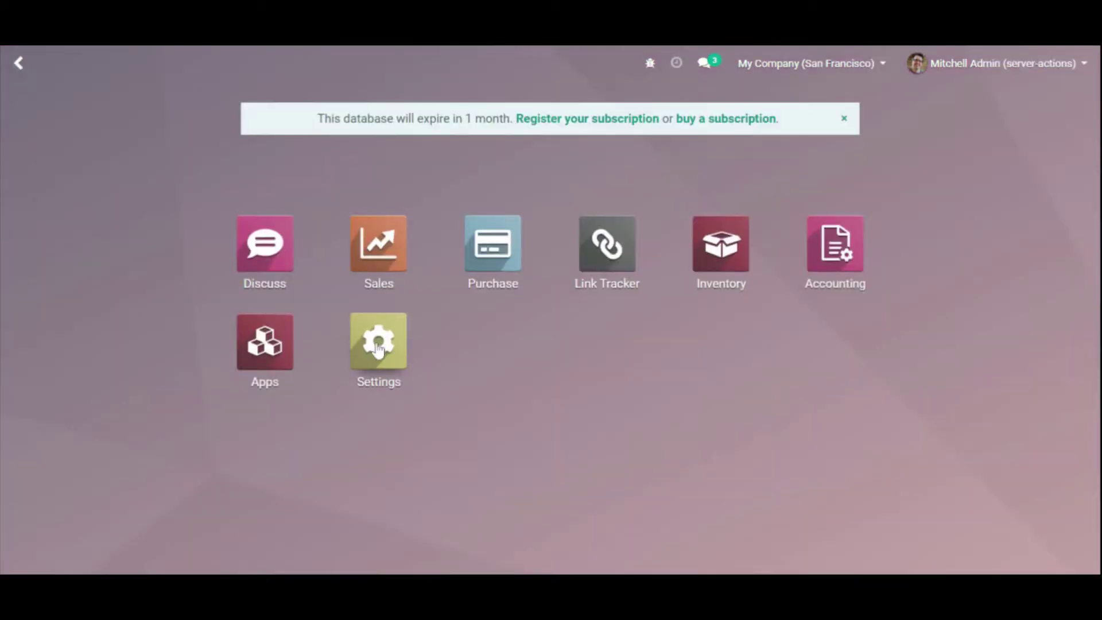
left_click(830, 255)
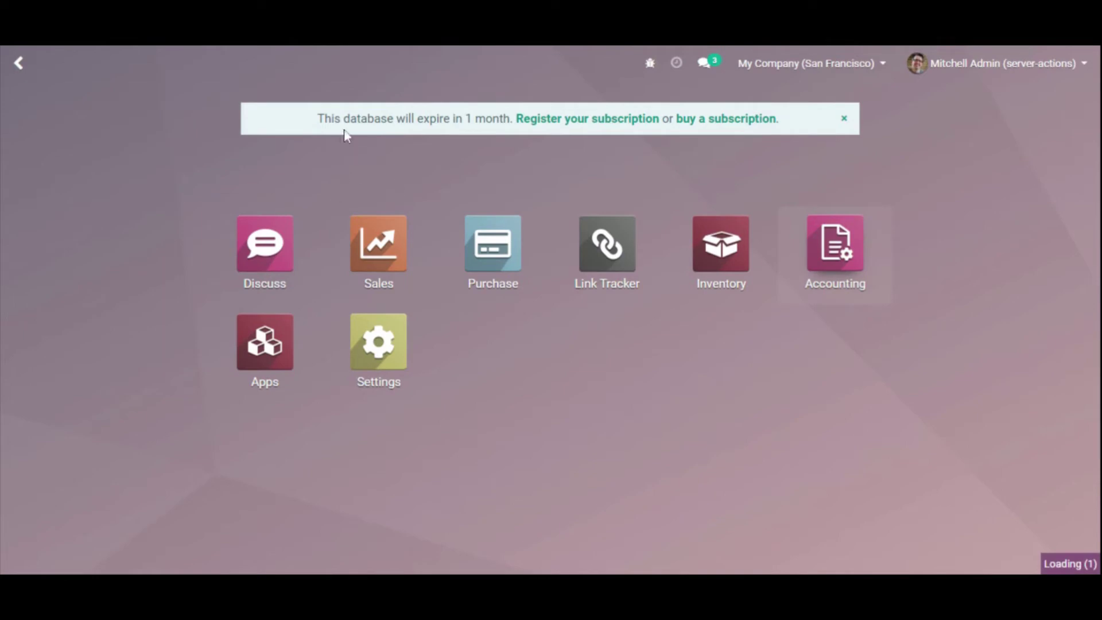
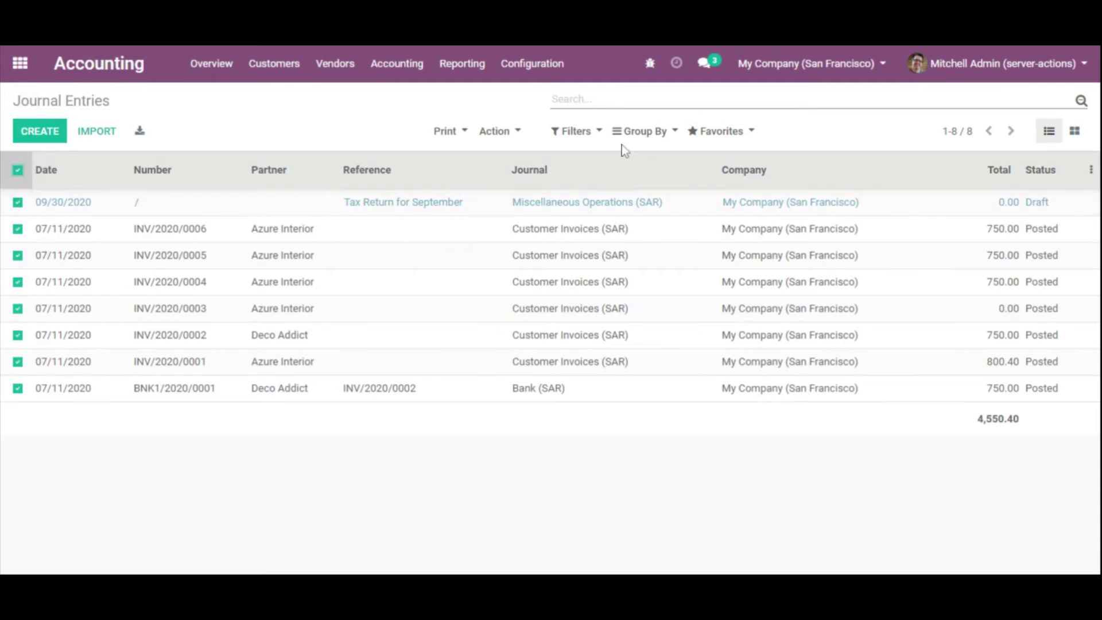
left_click(497, 129)
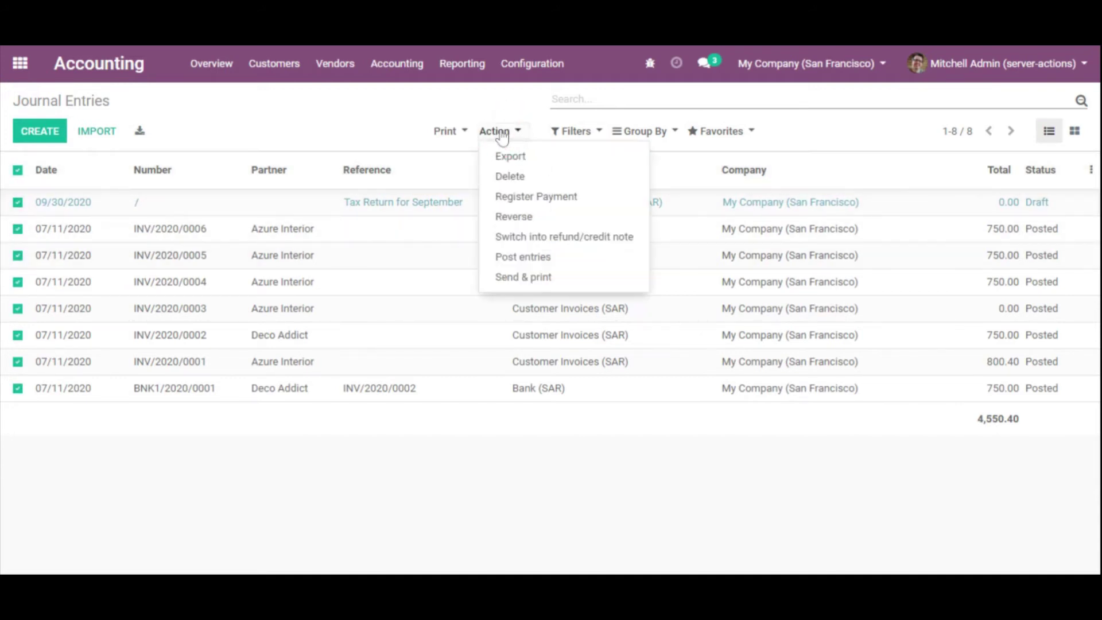
- Examine the operations offered on INV/2020/0005, the Tax Return for September draft entry and INV/2020/0006
left_click(242, 285)
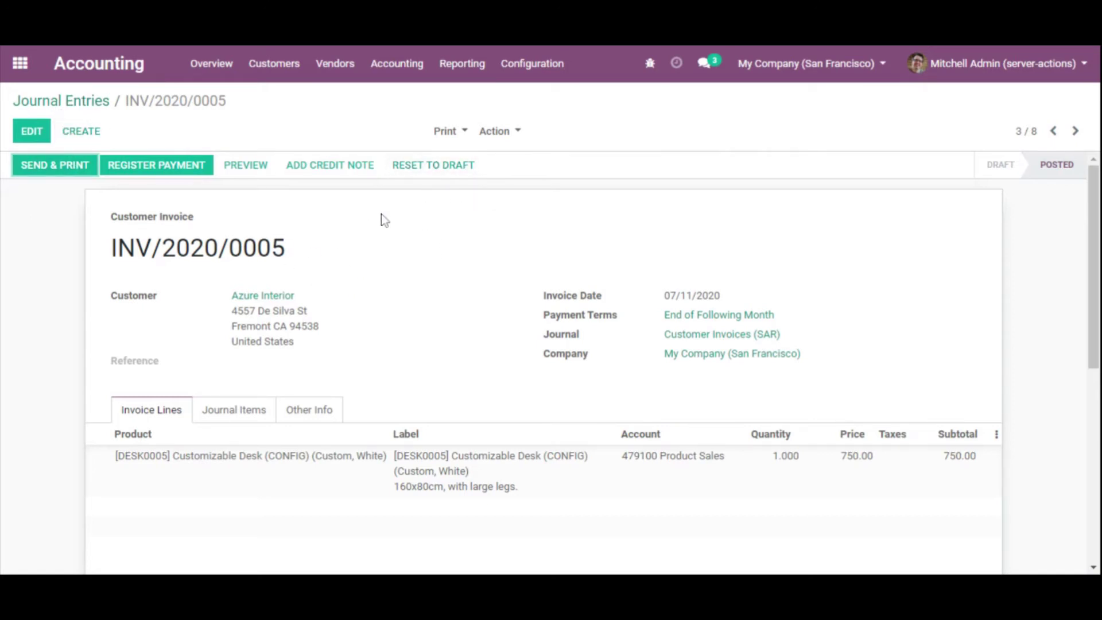
left_click(54, 103)
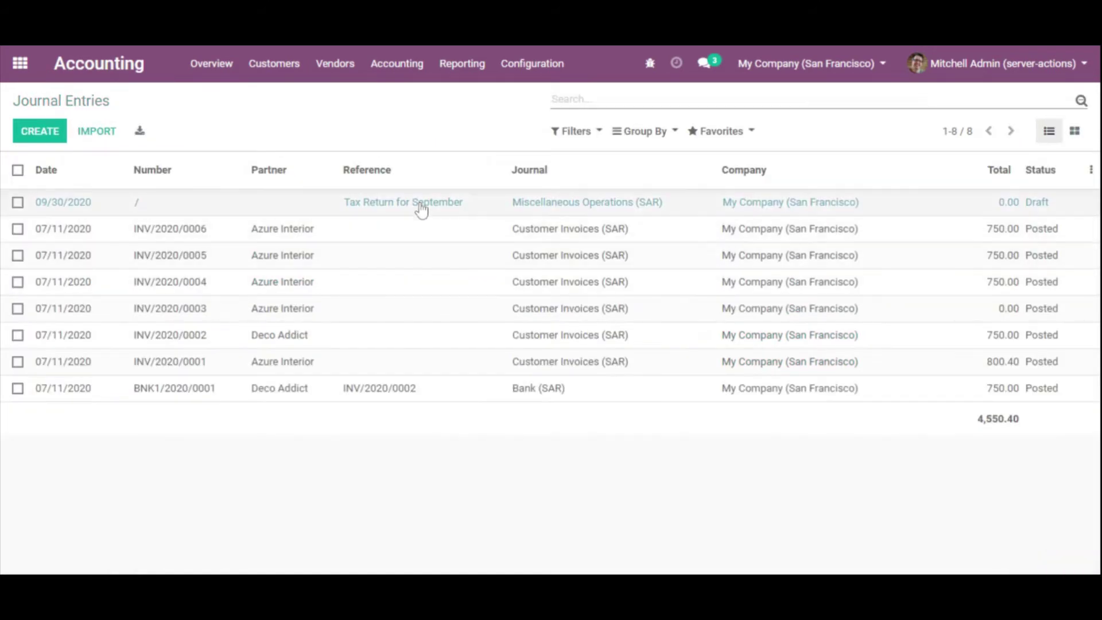
left_click(418, 204)
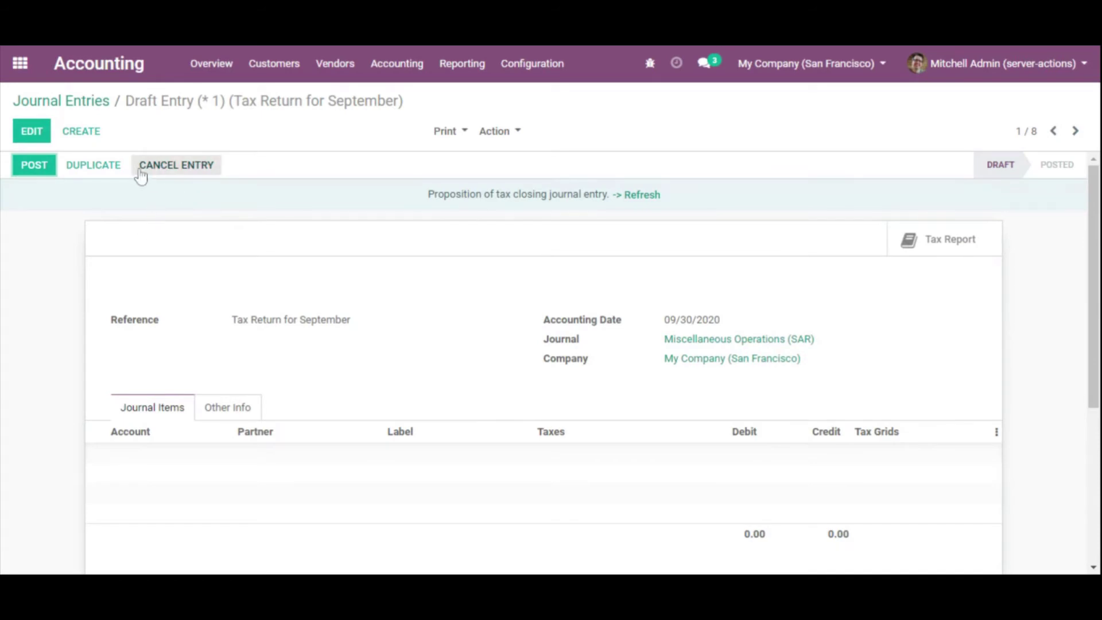
left_click(60, 103)
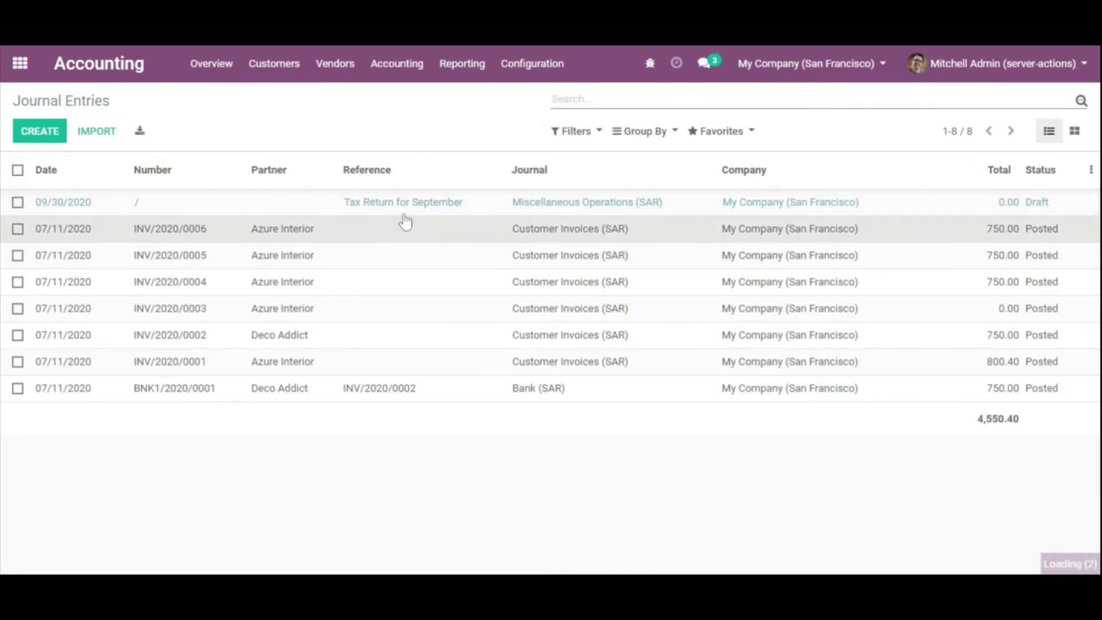
left_click(406, 225)
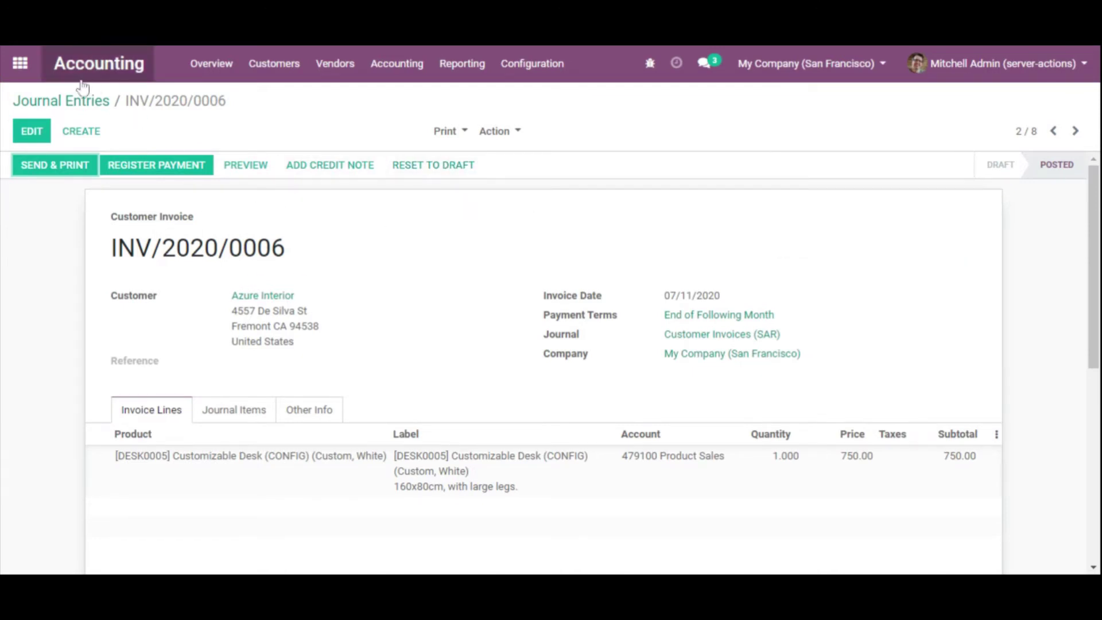
left_click(63, 102)
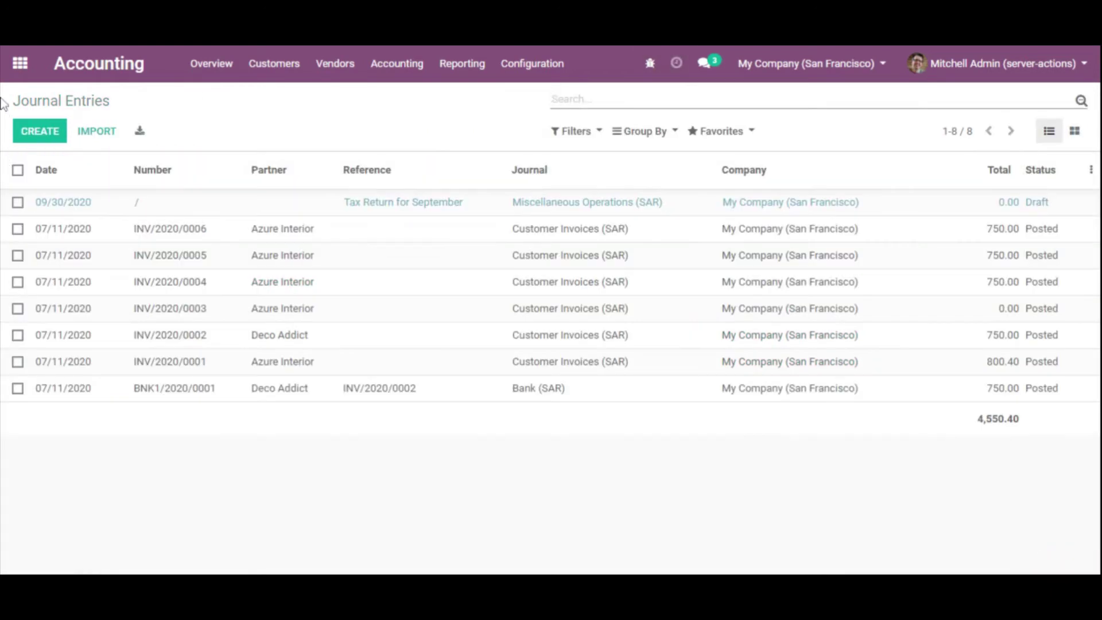
left_click(20, 63)
left_click(400, 390)
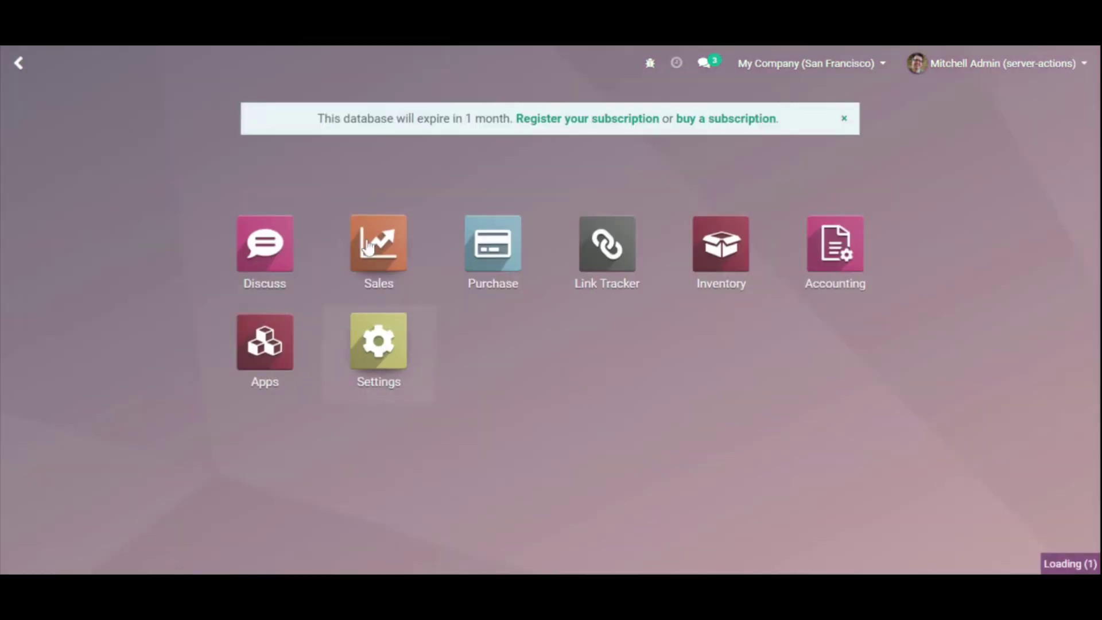
left_click(20, 63)
left_click(18, 62)
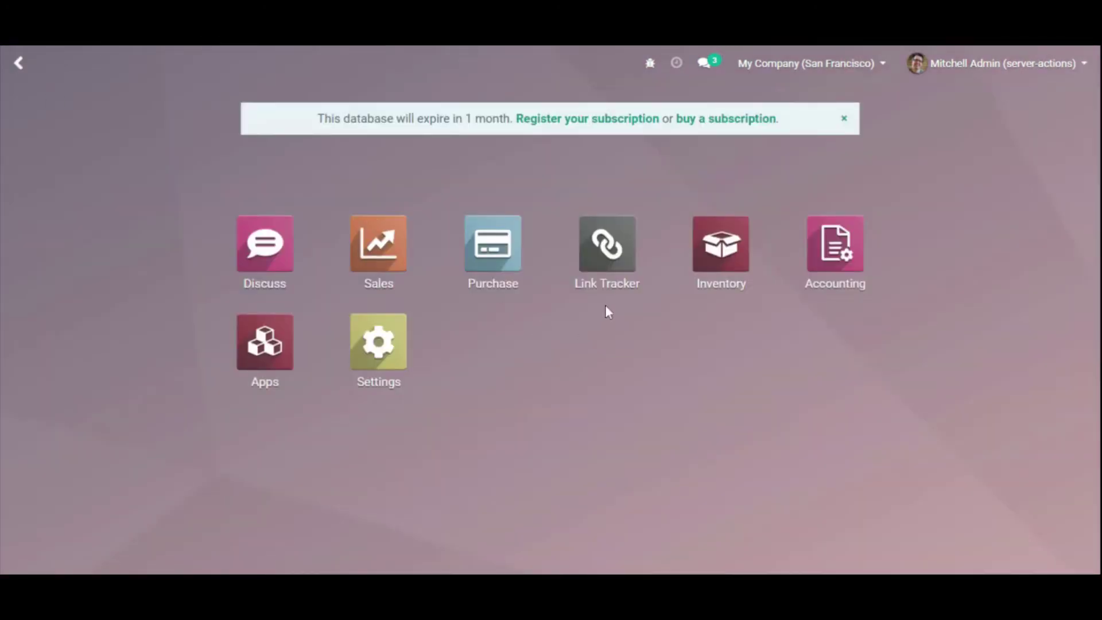
- Open the Tax Return for September draft entry from Accounting's journal entries
left_click(849, 259)
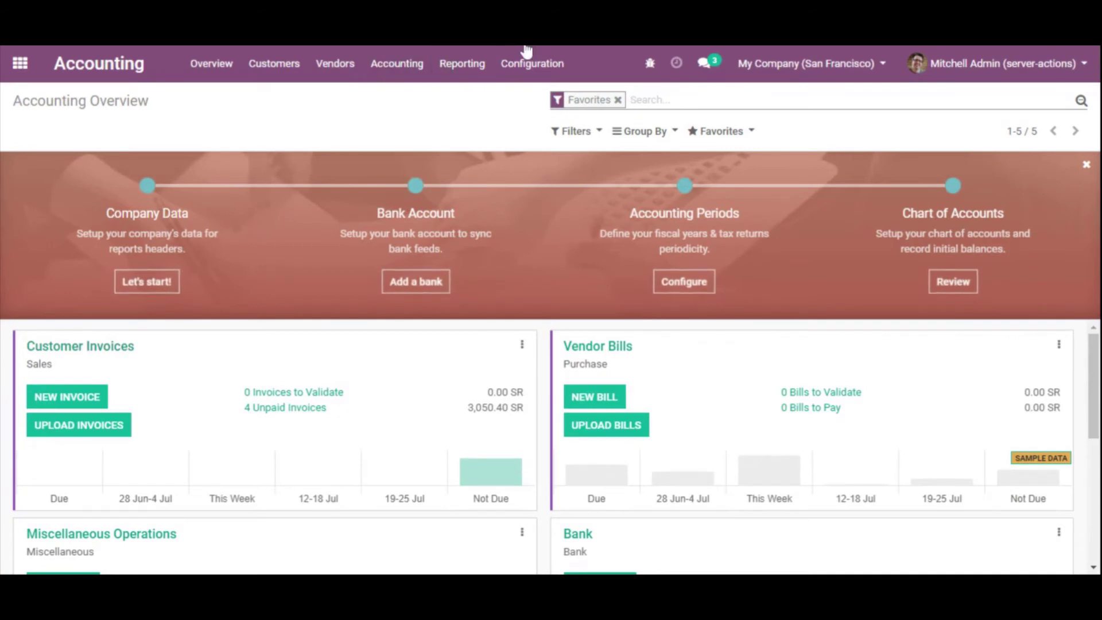
left_click(397, 64)
left_click(413, 113)
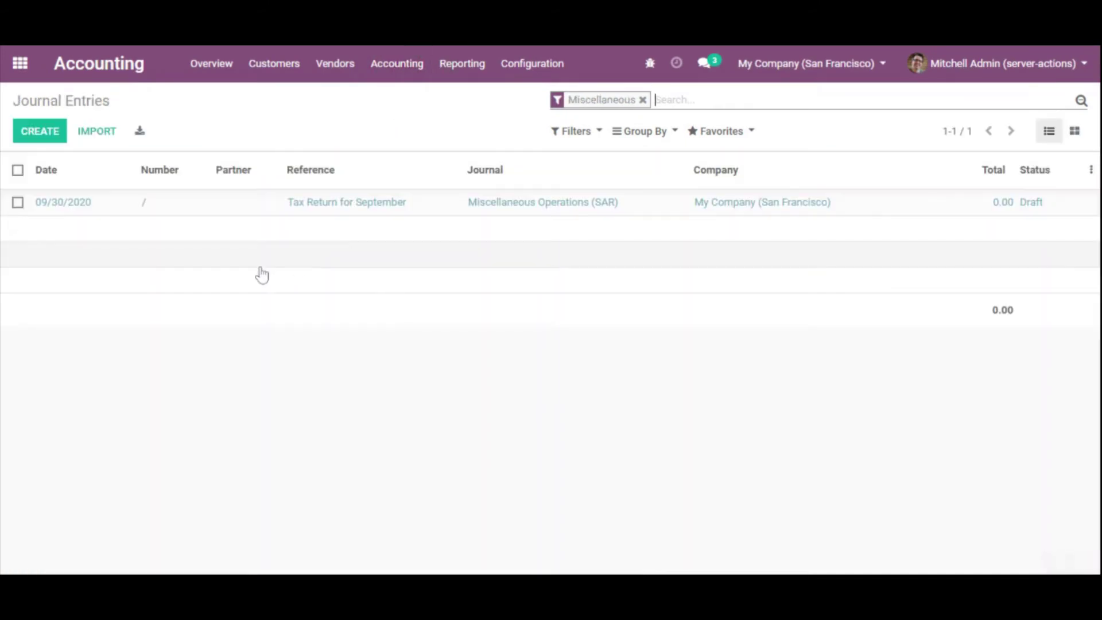
left_click(258, 201)
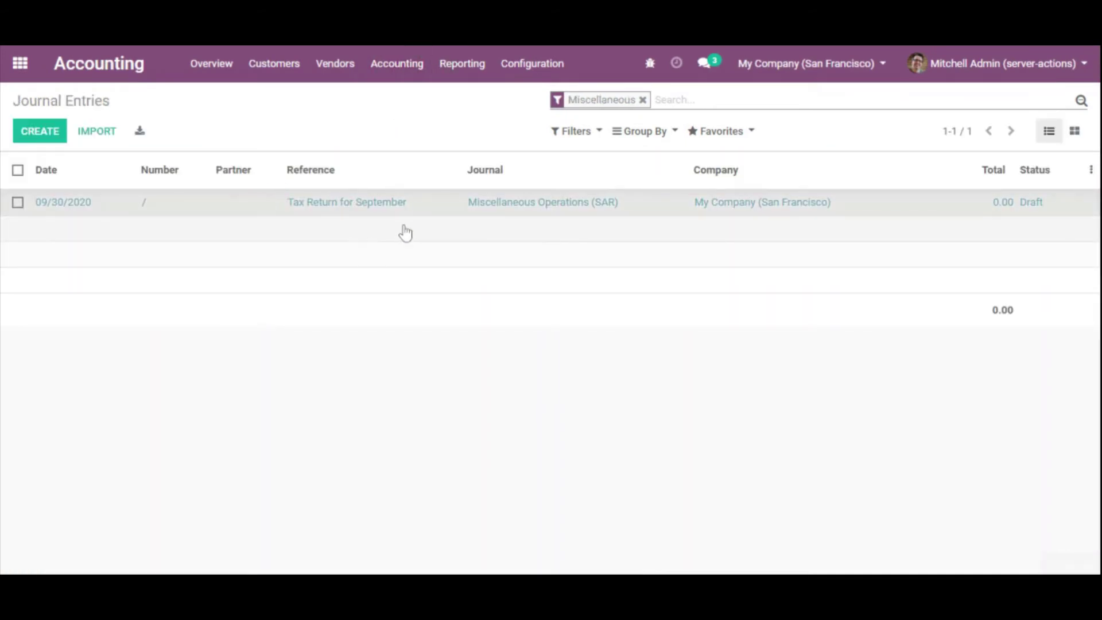
- Inspect the Journal Entries action definition to find its object's technical name, and close it without changes
left_click(651, 80)
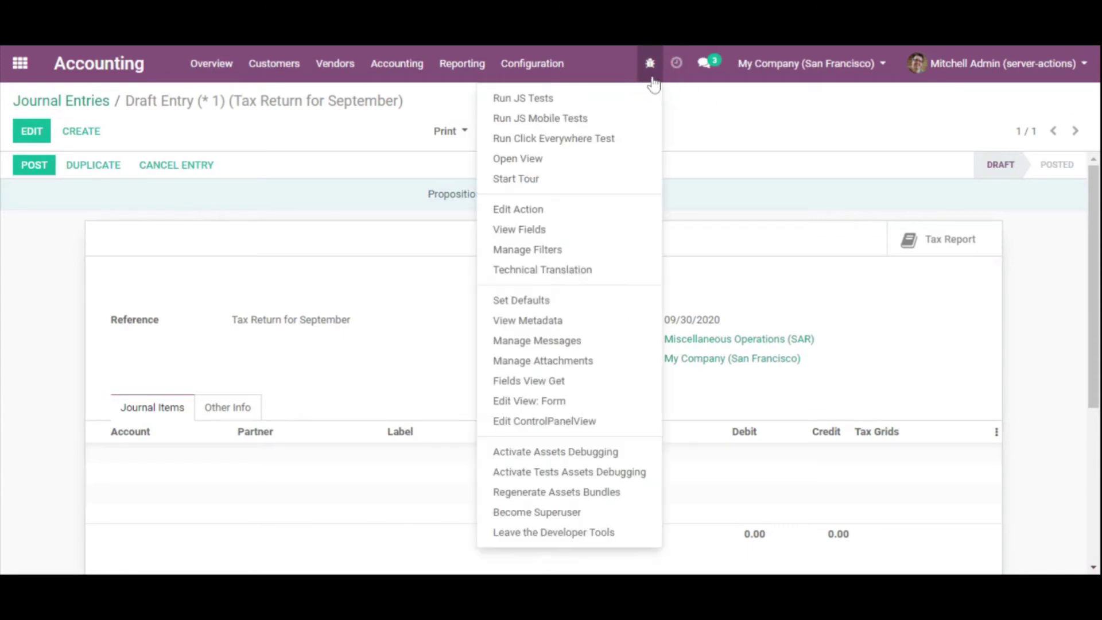
left_click(523, 209)
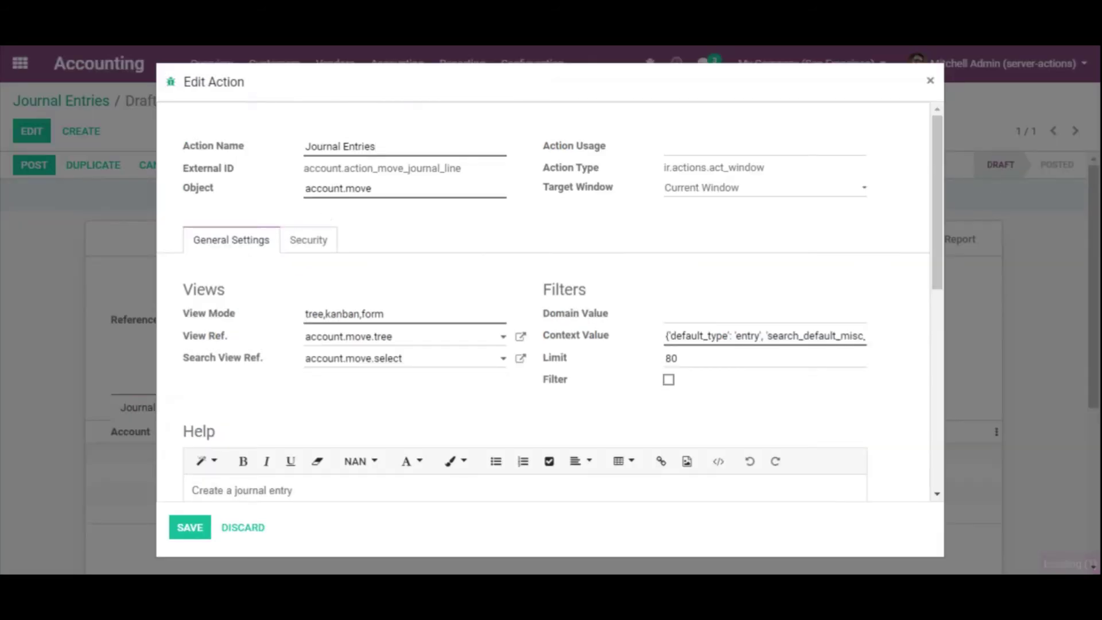
double_click(339, 188)
key("ctrl+a")
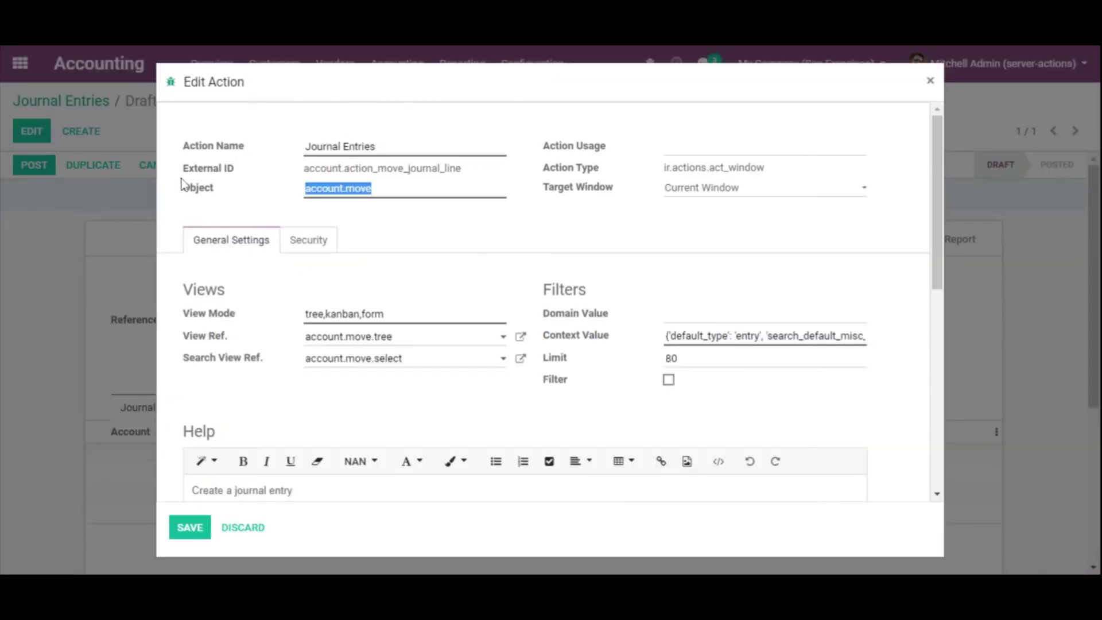
double_click(359, 183)
left_click(930, 83)
- Recheck the draft tax return entry, remove the Miscellaneous filter from the journal entries, and inspect the Reset to Draft operation on INV/2020/0006
double_click(46, 102)
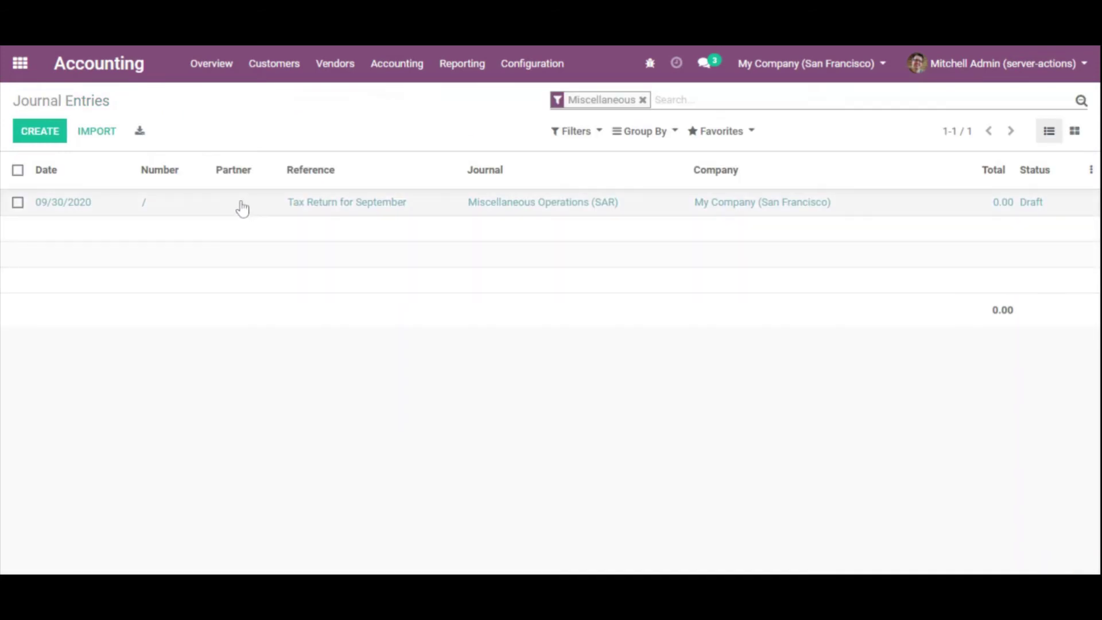
left_click(447, 206)
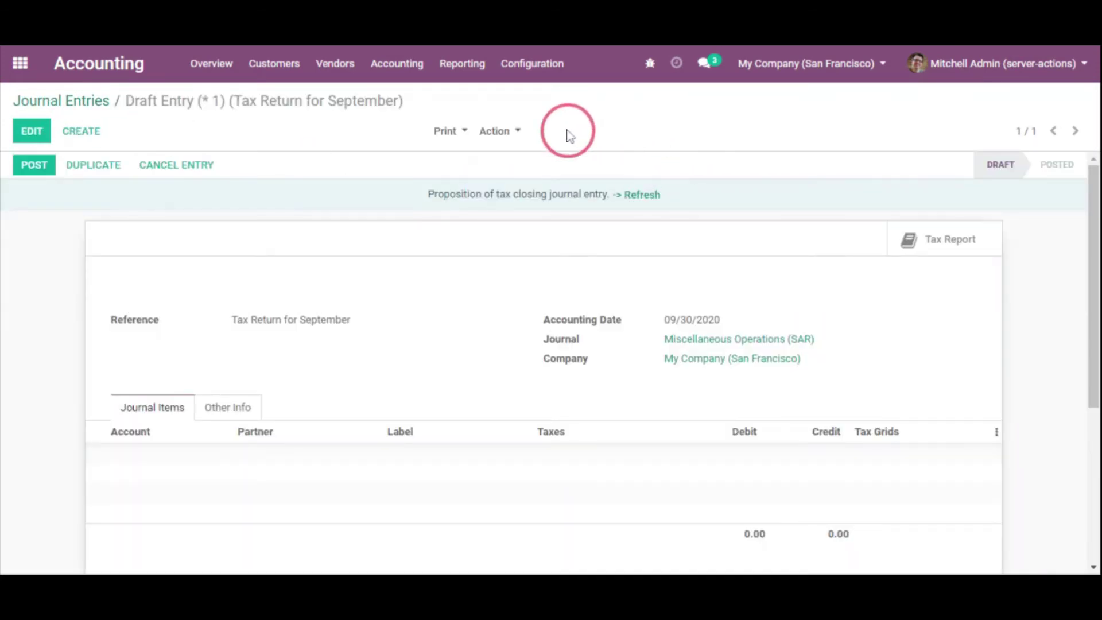
left_click(23, 101)
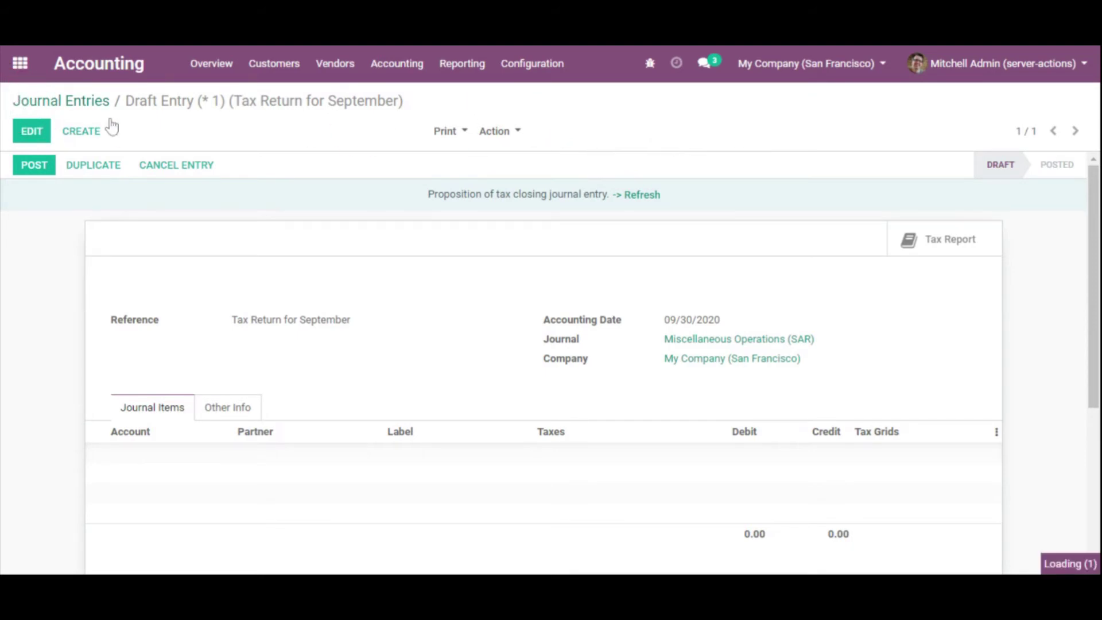
left_click(642, 100)
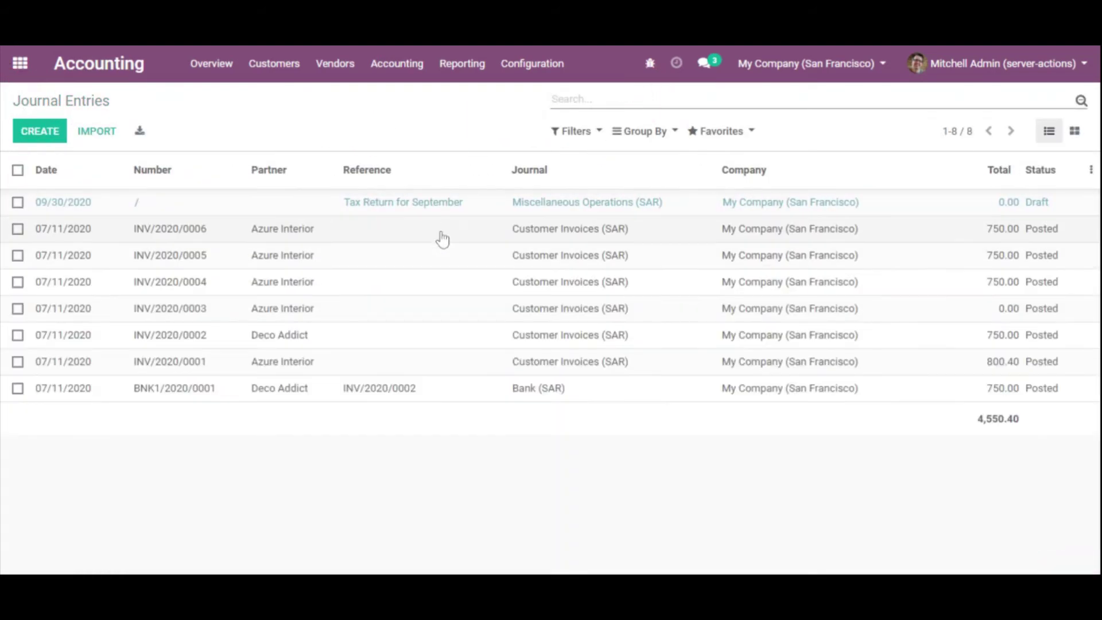
left_click(442, 238)
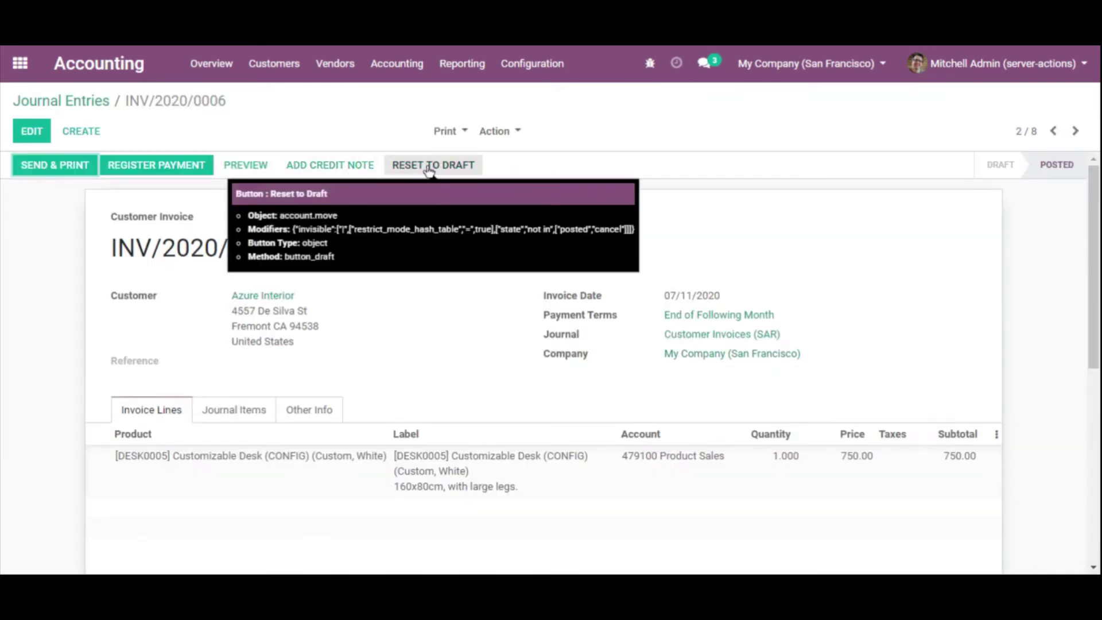
- Start a new server action from the technical settings
left_click(21, 63)
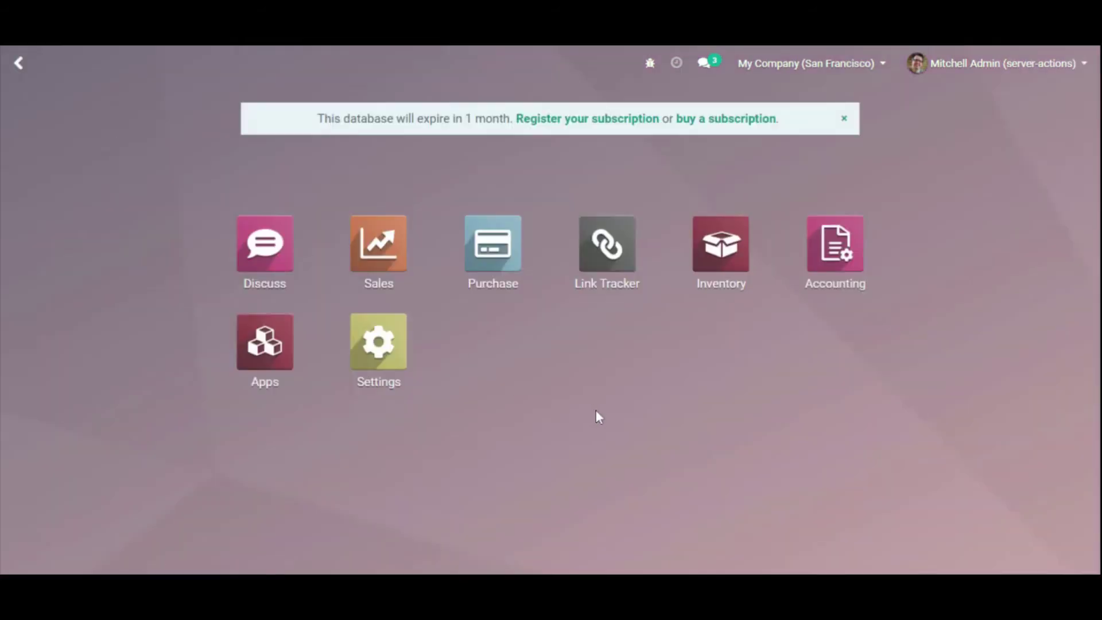
left_click(357, 347)
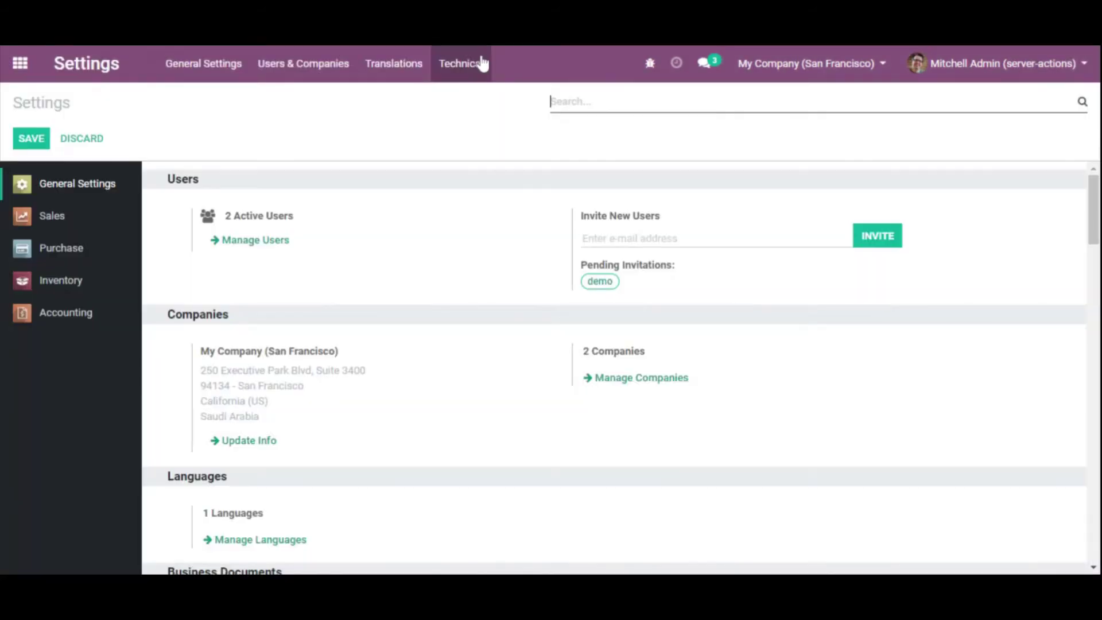
left_click(481, 63)
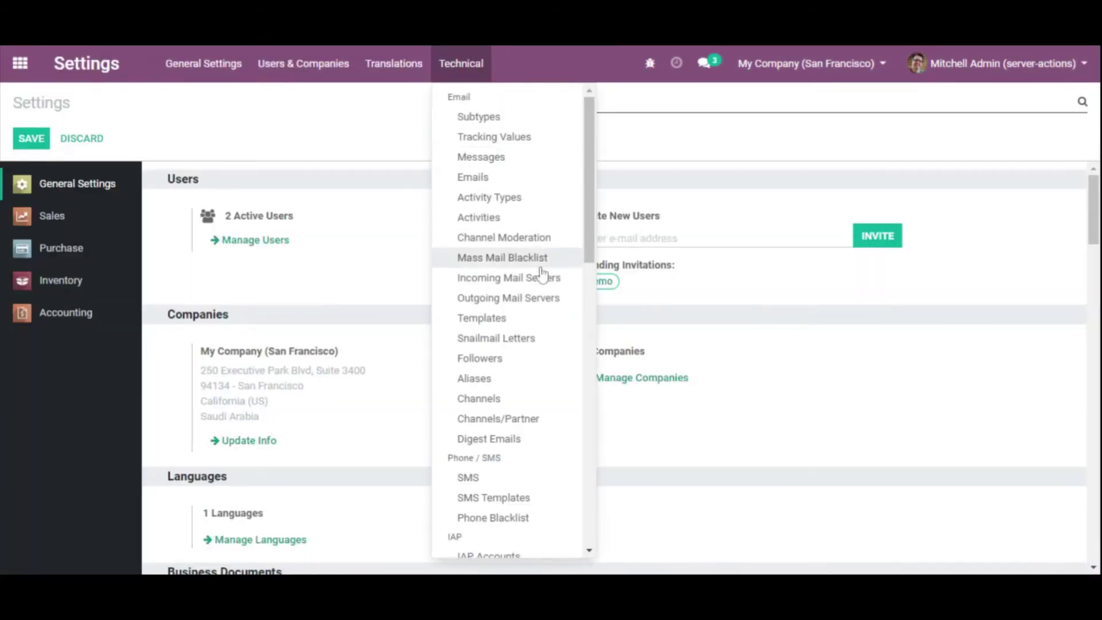
scroll(516, 322, "down", 5)
left_click(498, 413)
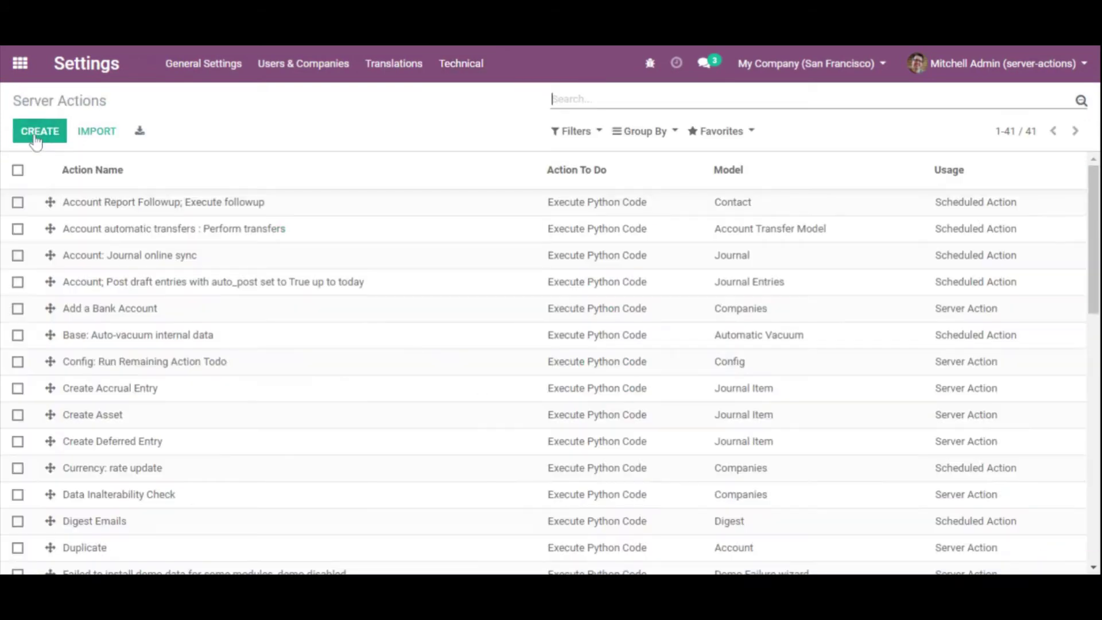
left_click(39, 131)
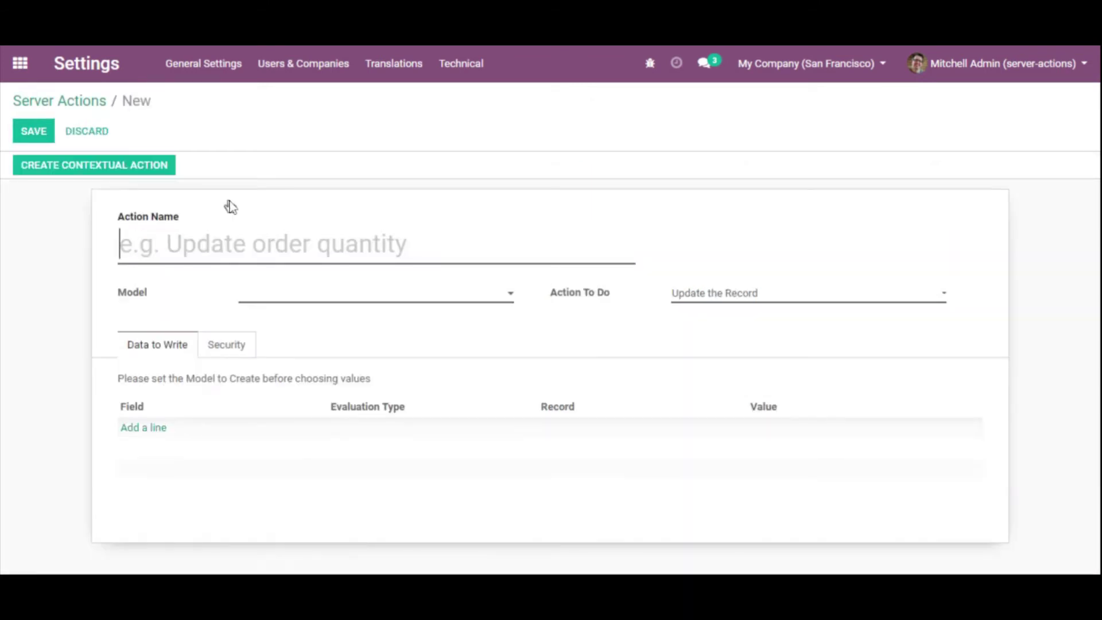
- Name the server action Set to draft, assign it to the Journal Entries model (account.move) and have it execute Python code
type("Set to draft")
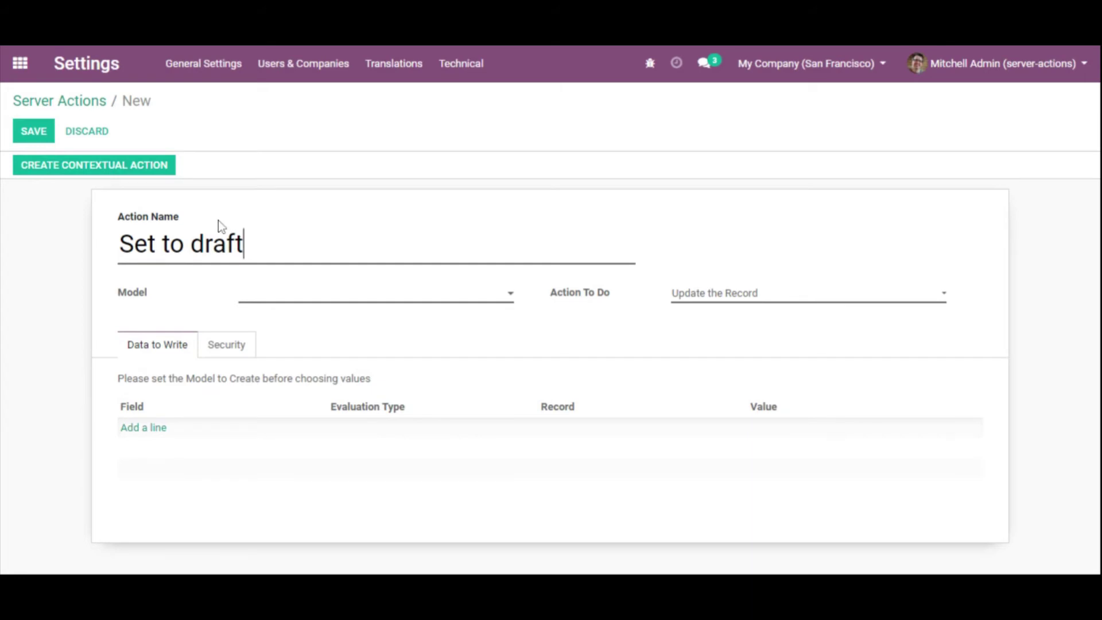
left_click(301, 300)
type("account.move")
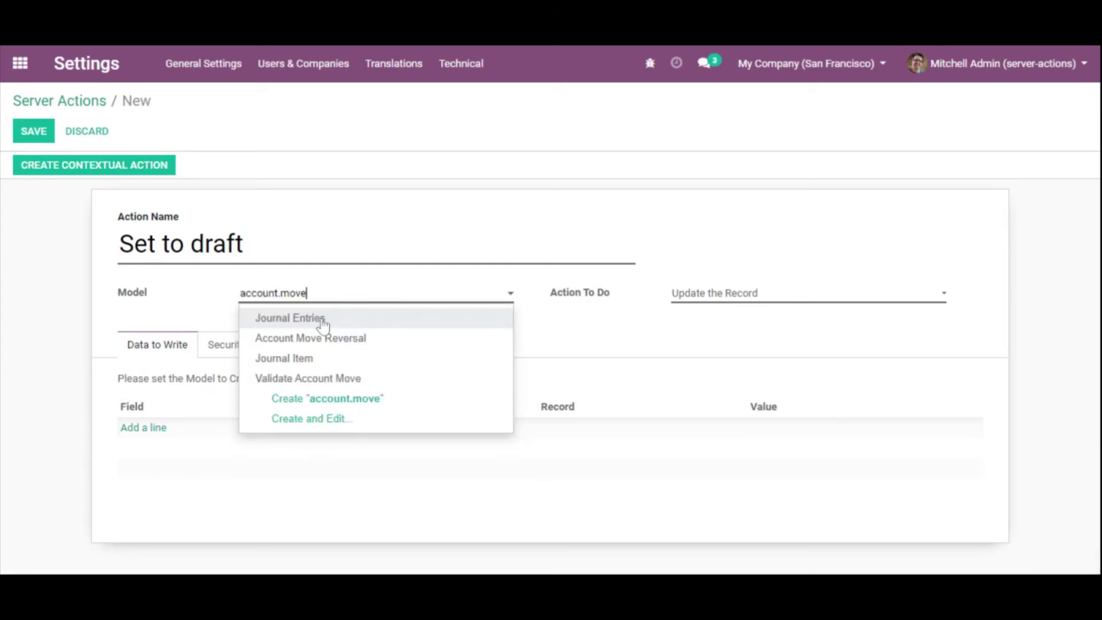
left_click(321, 320)
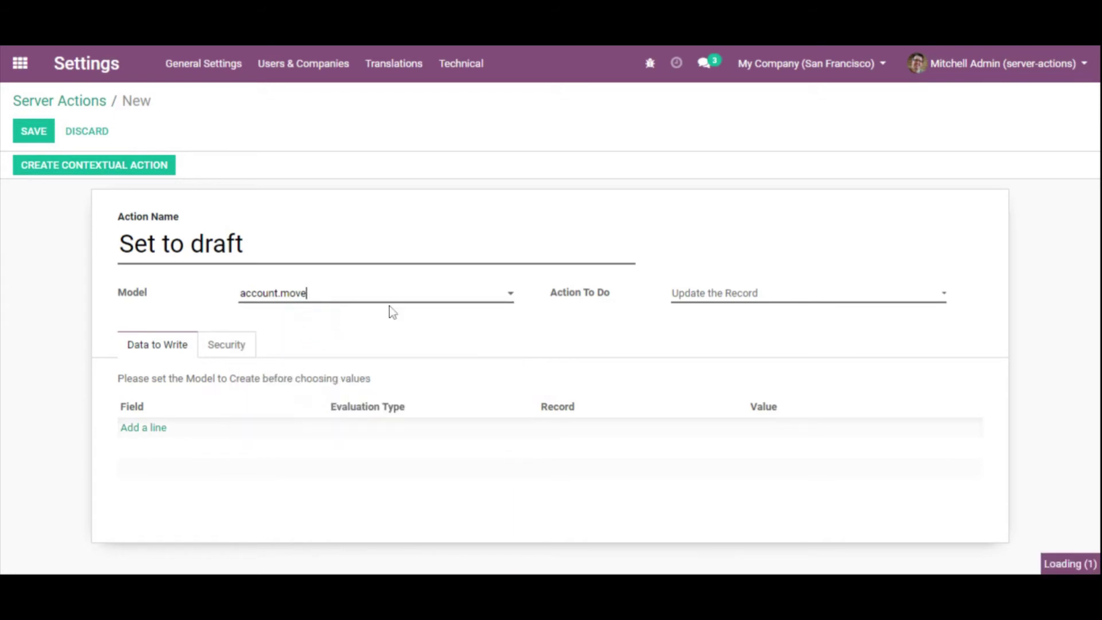
left_click(722, 299)
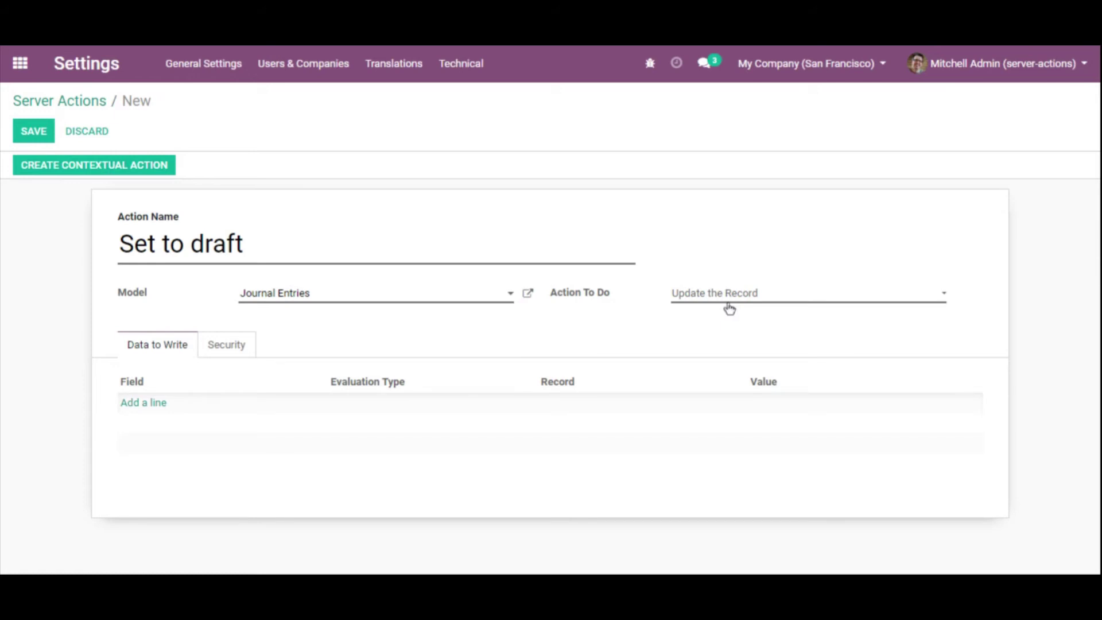
left_click(729, 309)
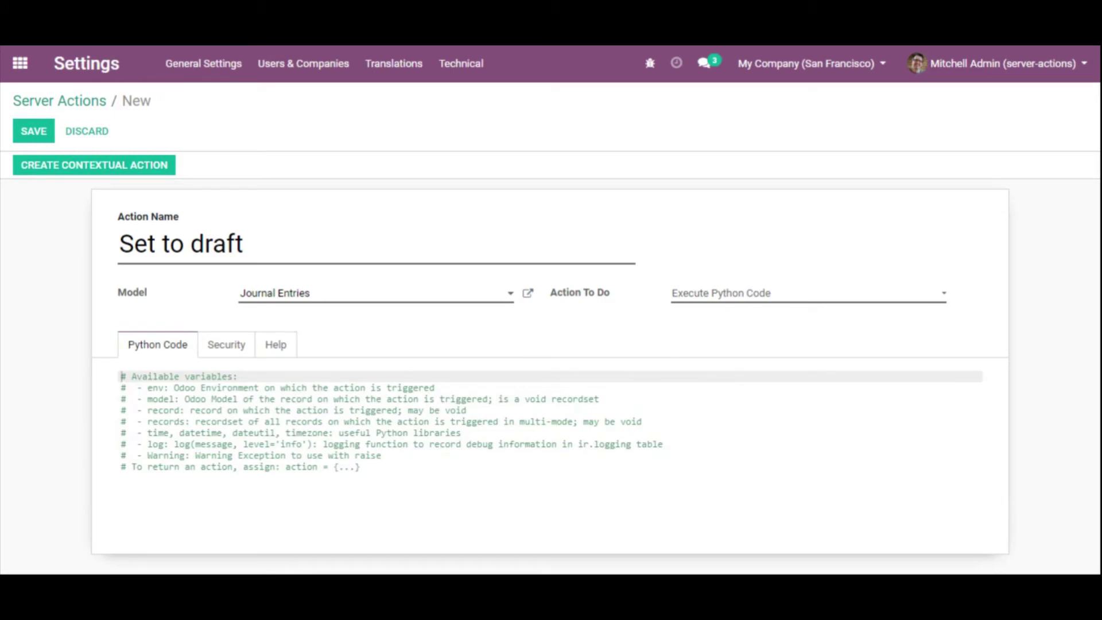
- Examine the commented list of variables available to the Python code, including env, model, record, records and Warning
left_click(273, 501)
left_click_drag(131, 376, 398, 472)
left_click(216, 484)
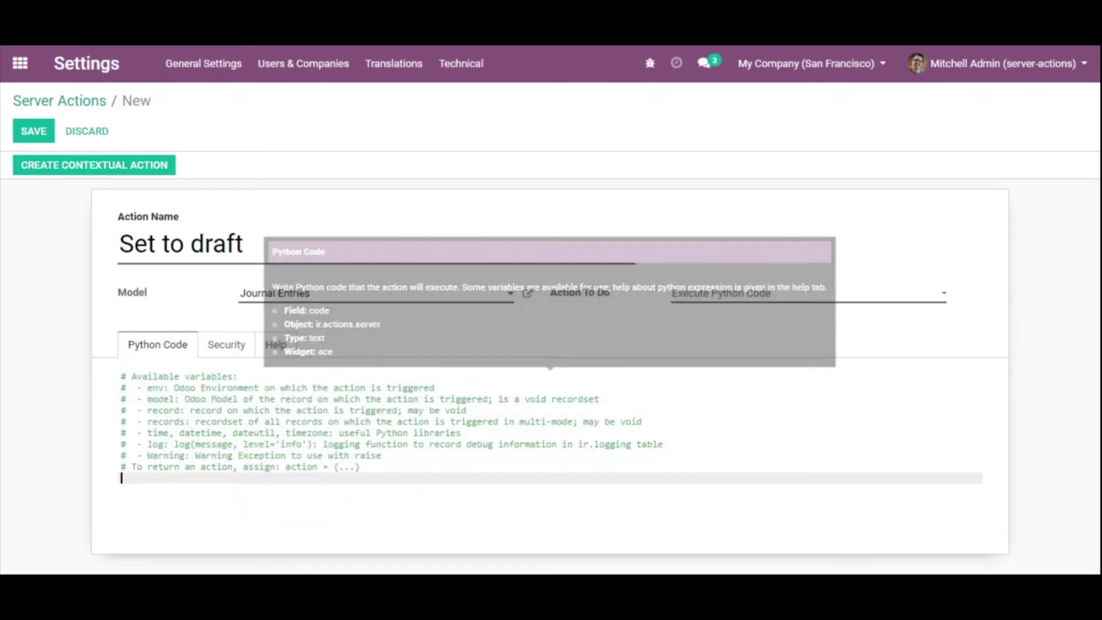
double_click(155, 387)
double_click(155, 398)
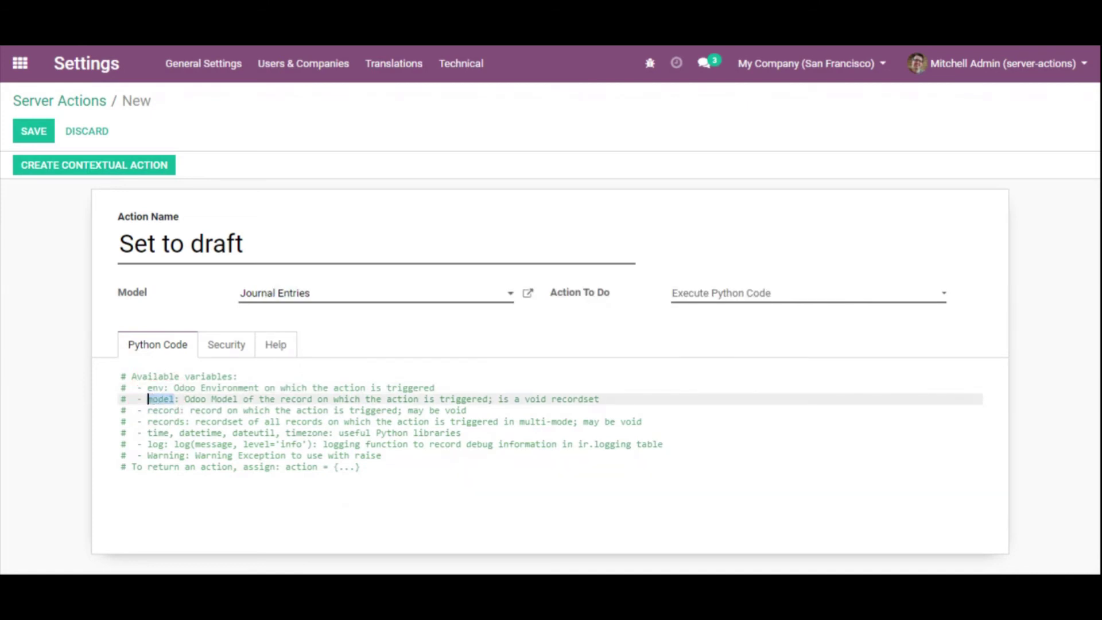
double_click(162, 409)
left_click(163, 433)
double_click(163, 421)
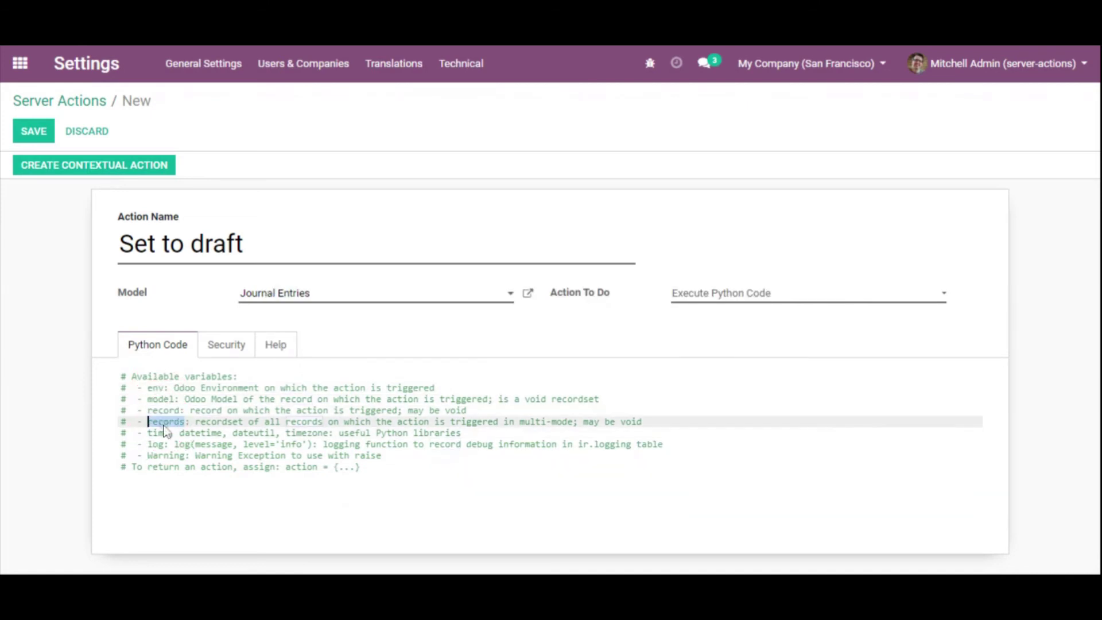
double_click(156, 432)
double_click(155, 455)
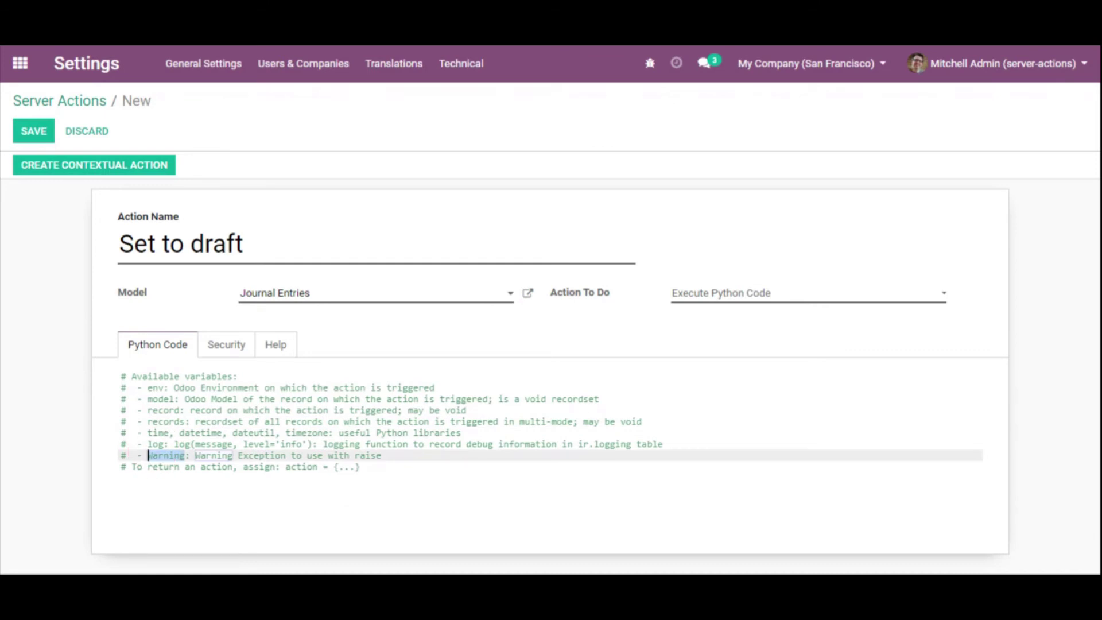
left_click(190, 398)
left_click(196, 399)
left_click_drag(152, 399, 181, 499)
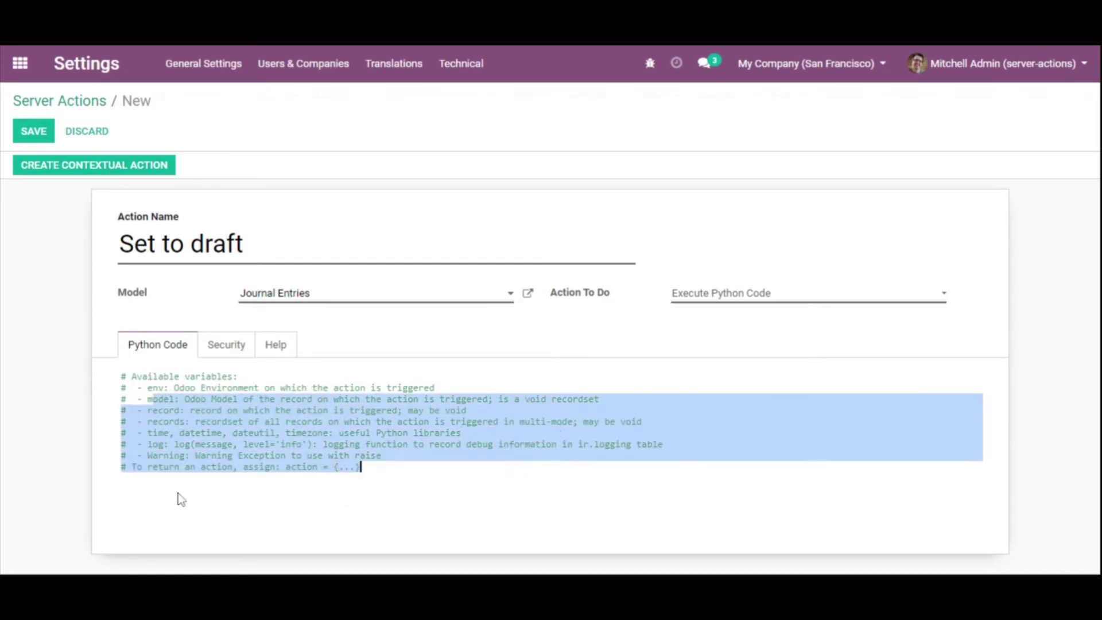
double_click(170, 432)
double_click(148, 399)
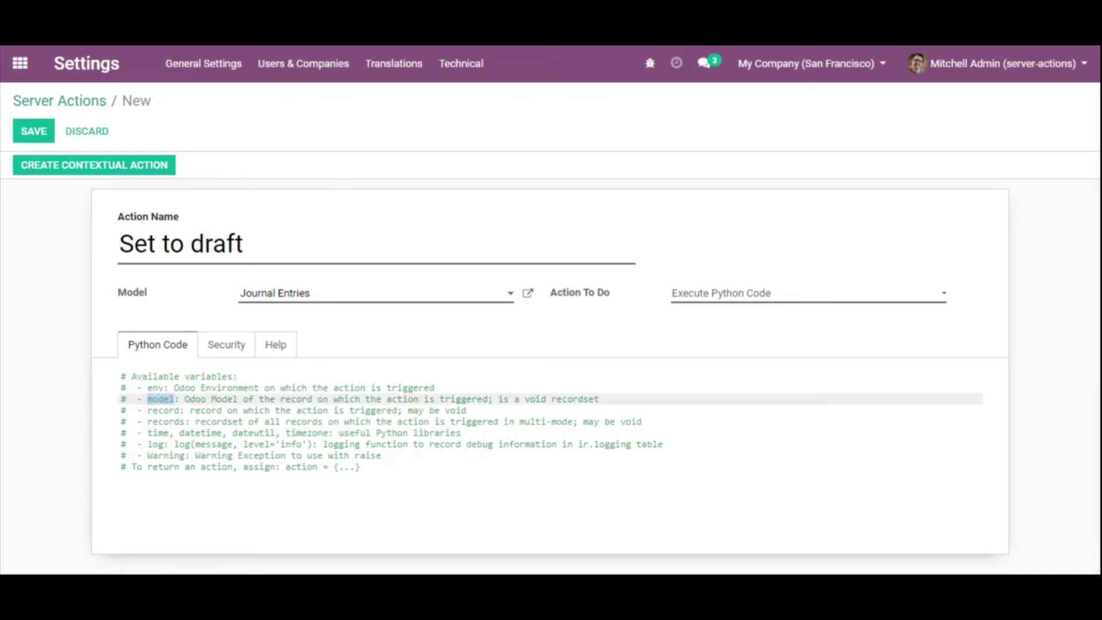
left_click_drag(184, 398, 498, 396)
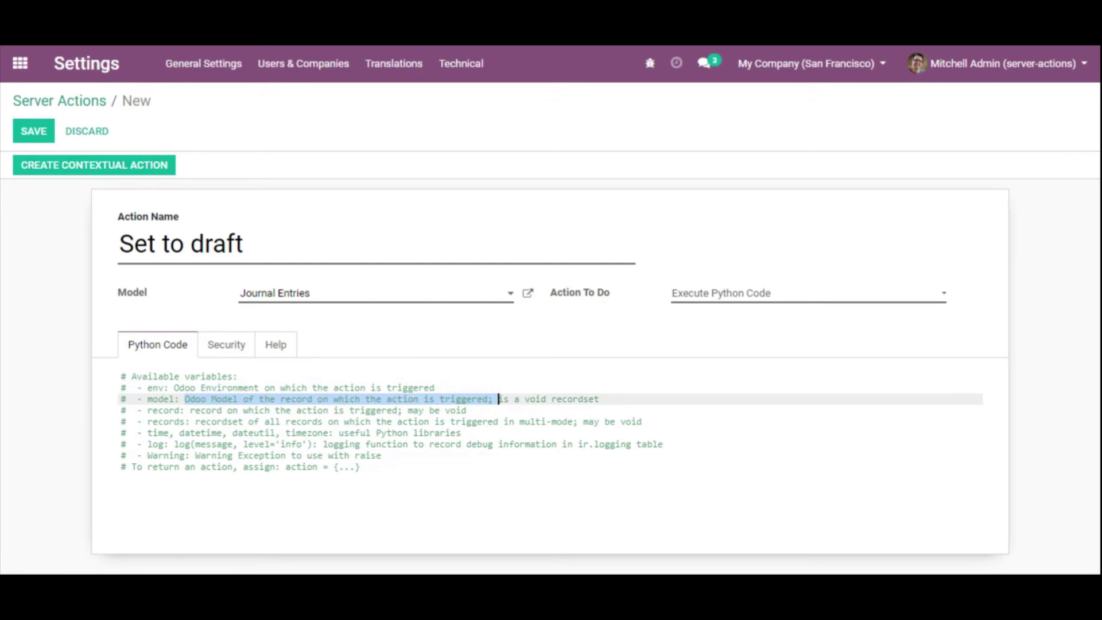
- Add the line records.button_draft() below the comments in the action's Python code
left_click(436, 469)
key("Return")
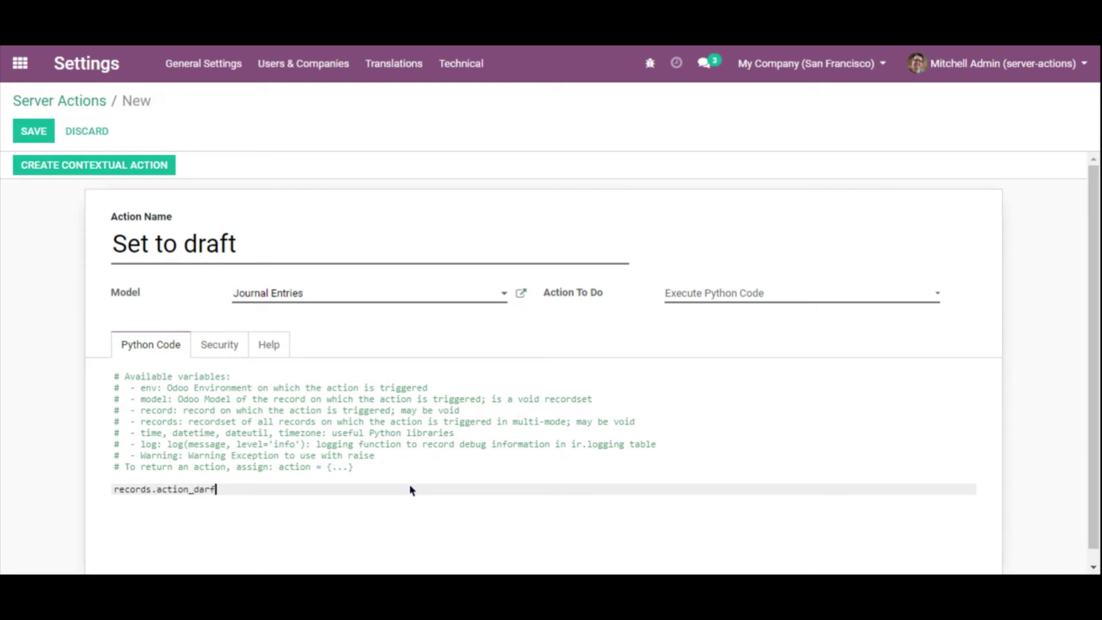
key("BackSpace")
key("BackSpace")
key("BackSpace")
key("BackSpace")
key("BackSpace")
type(")")
key("Return")
key("BackSpace")
- Check the records and button_draft parts of the code, then save the server action and create its contextual action
double_click(136, 488)
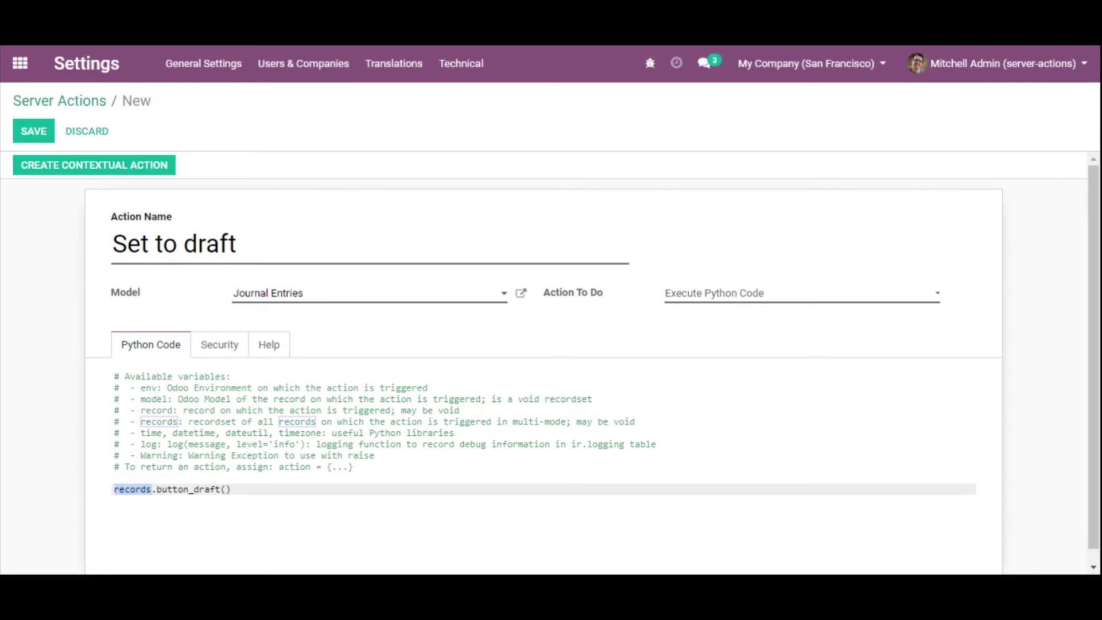
left_click(190, 502)
double_click(189, 490)
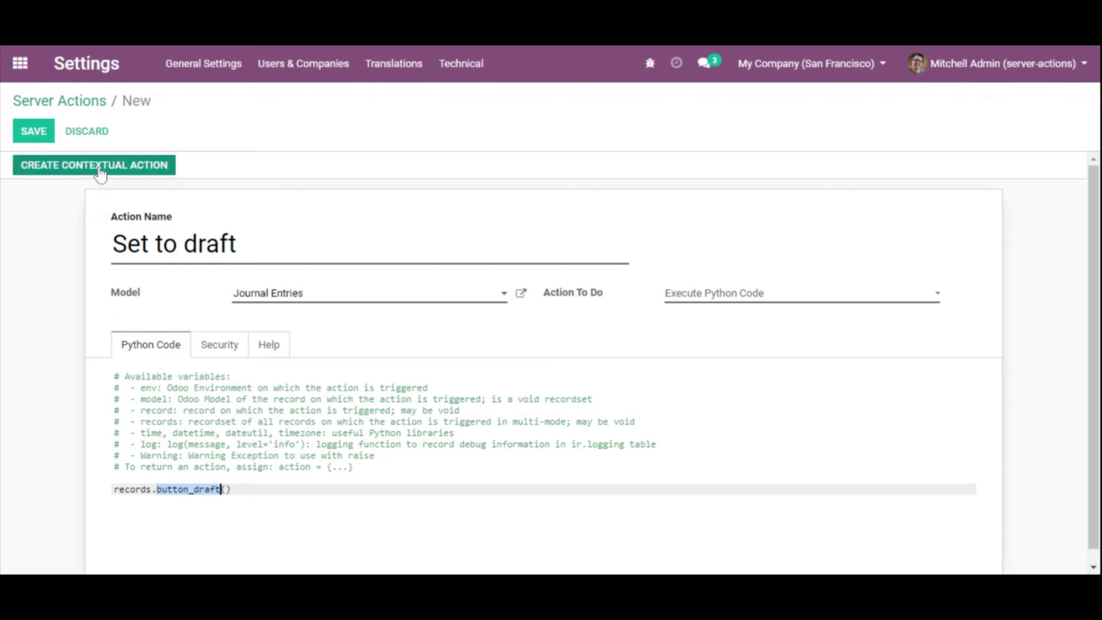
left_click(32, 131)
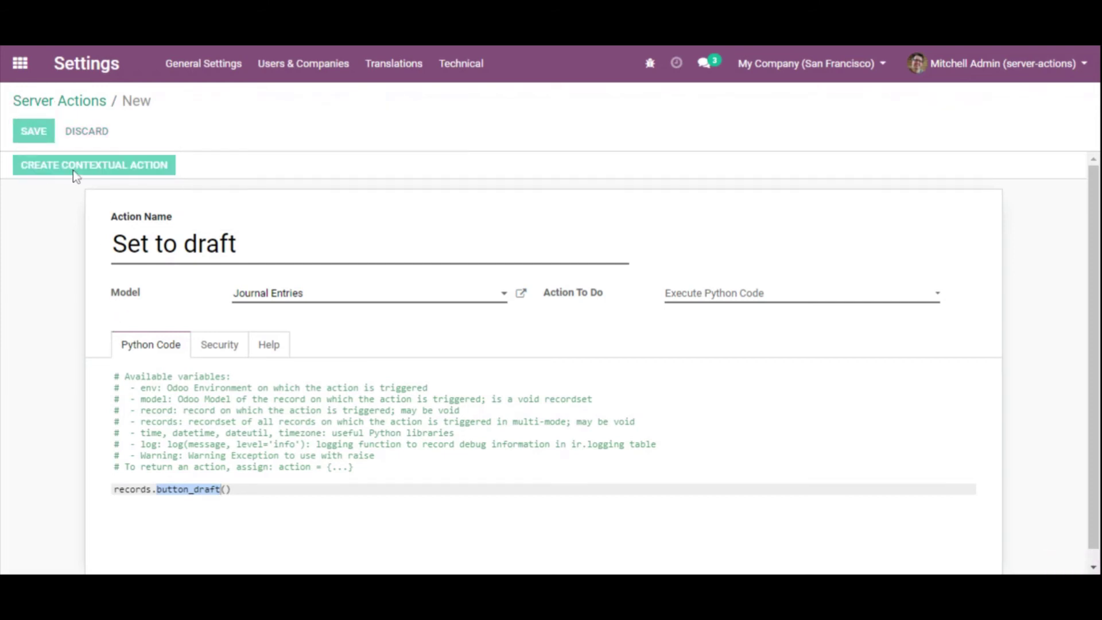
left_click(73, 167)
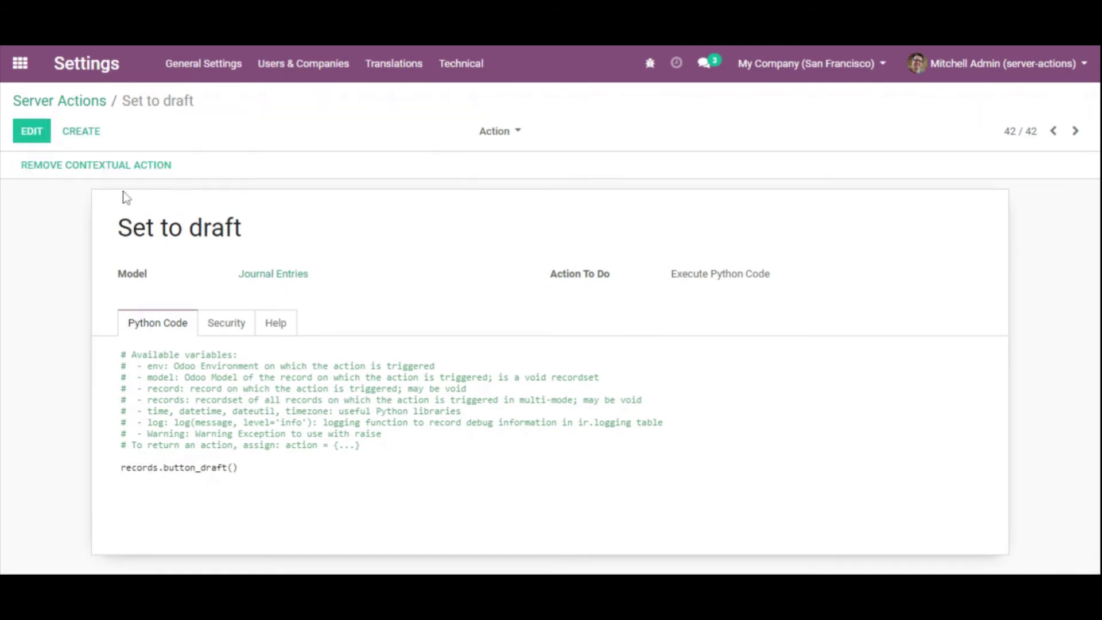
- Open the journal entries list in Accounting
left_click(19, 64)
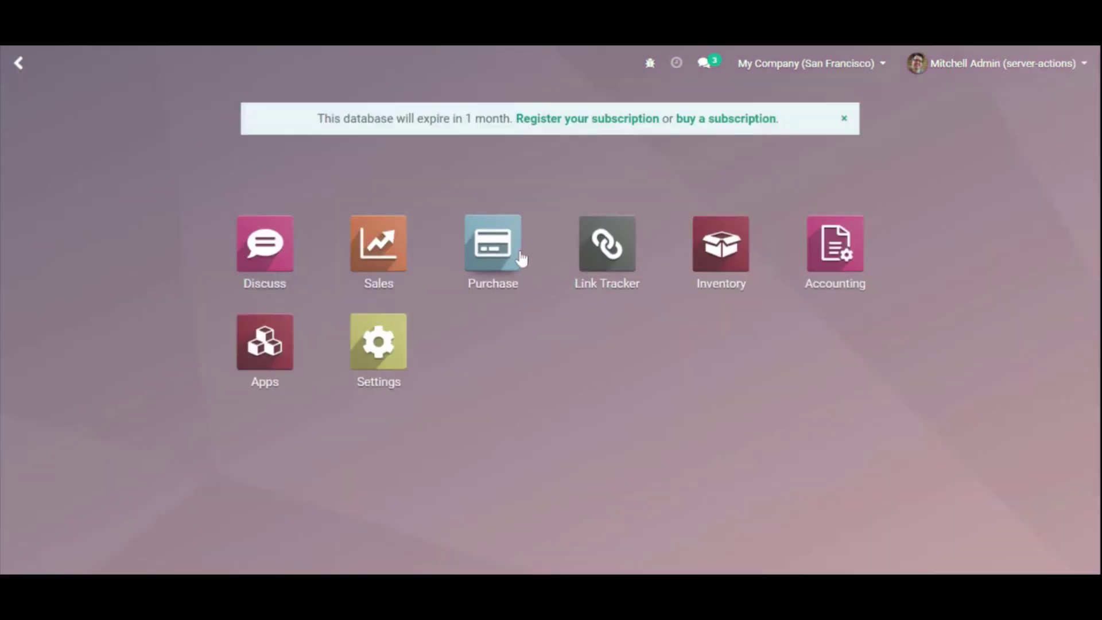
left_click(835, 244)
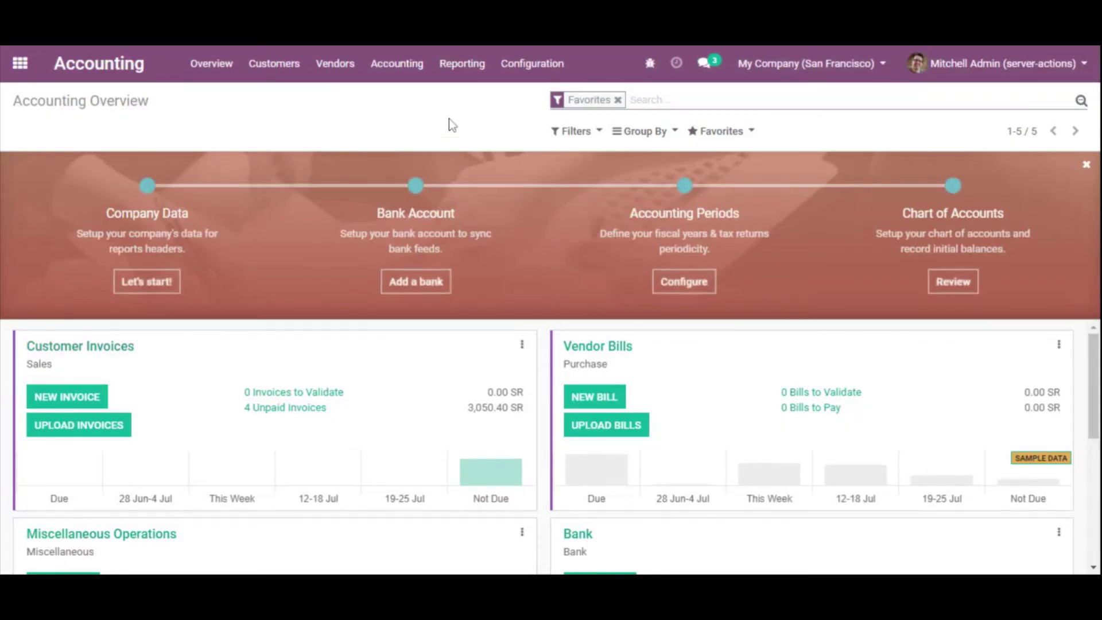
left_click(390, 65)
left_click(414, 114)
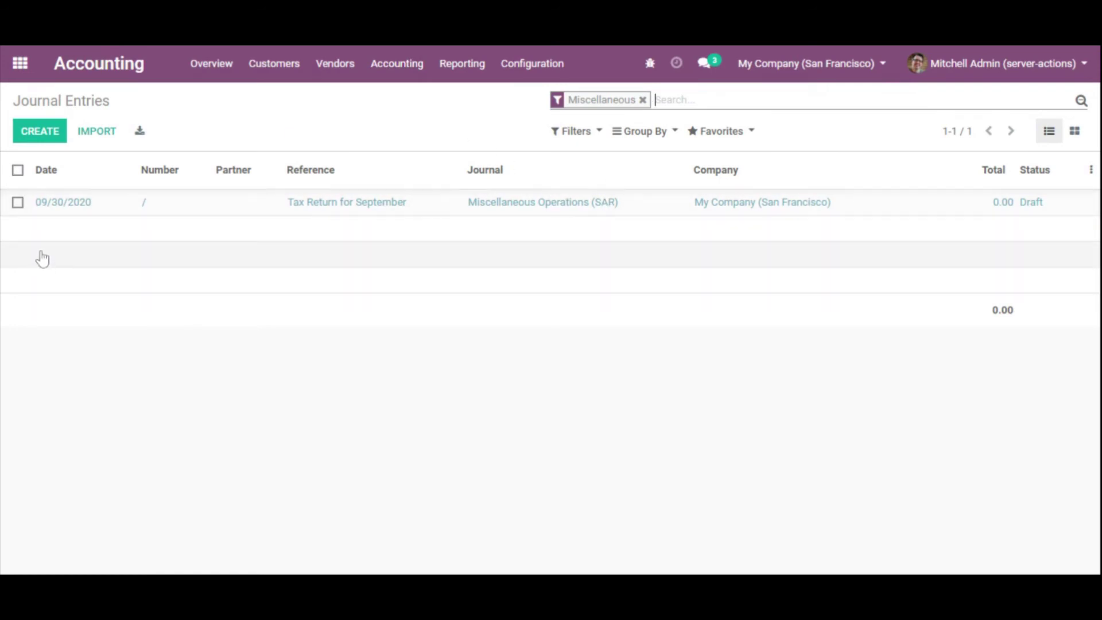
- Select the Tax Return for September entry and check that Set to draft is among its available actions
left_click(78, 210)
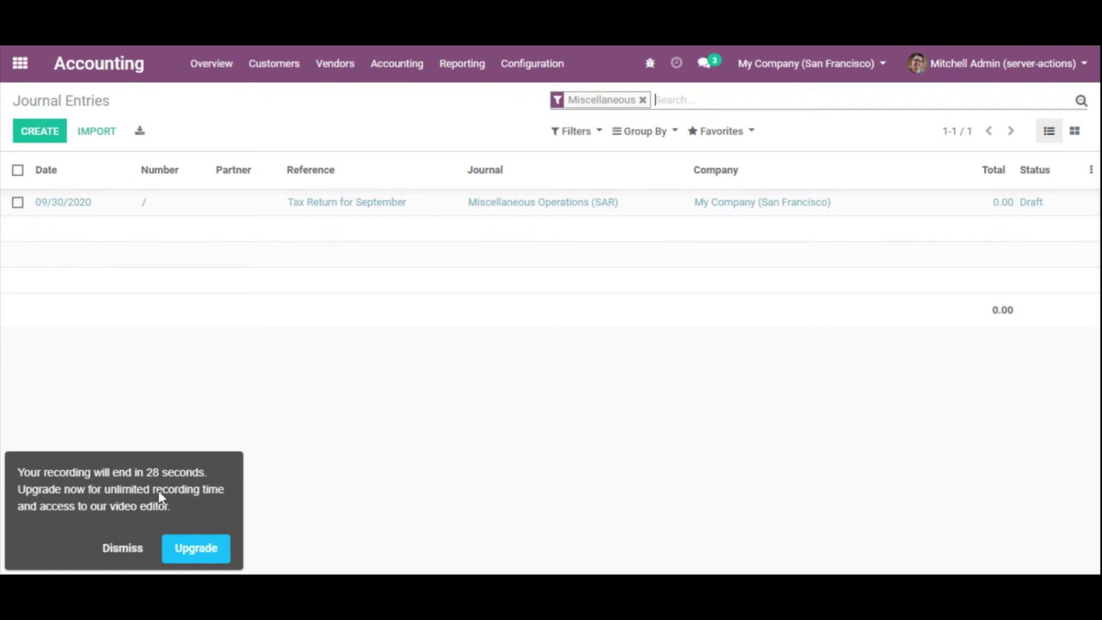
left_click(120, 556)
left_click(18, 202)
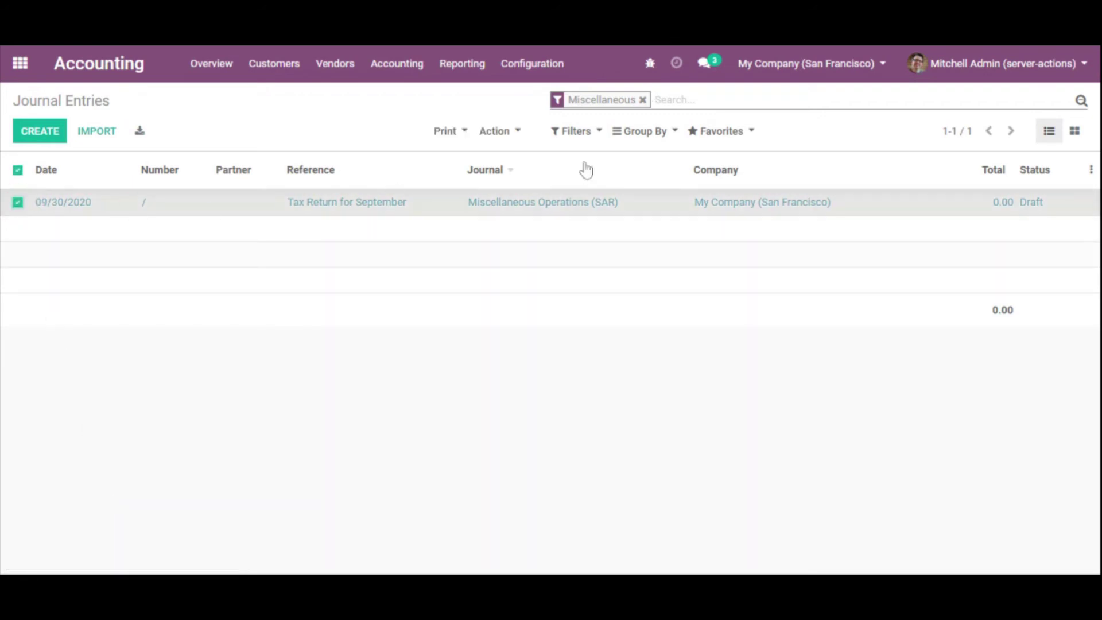
left_click(502, 133)
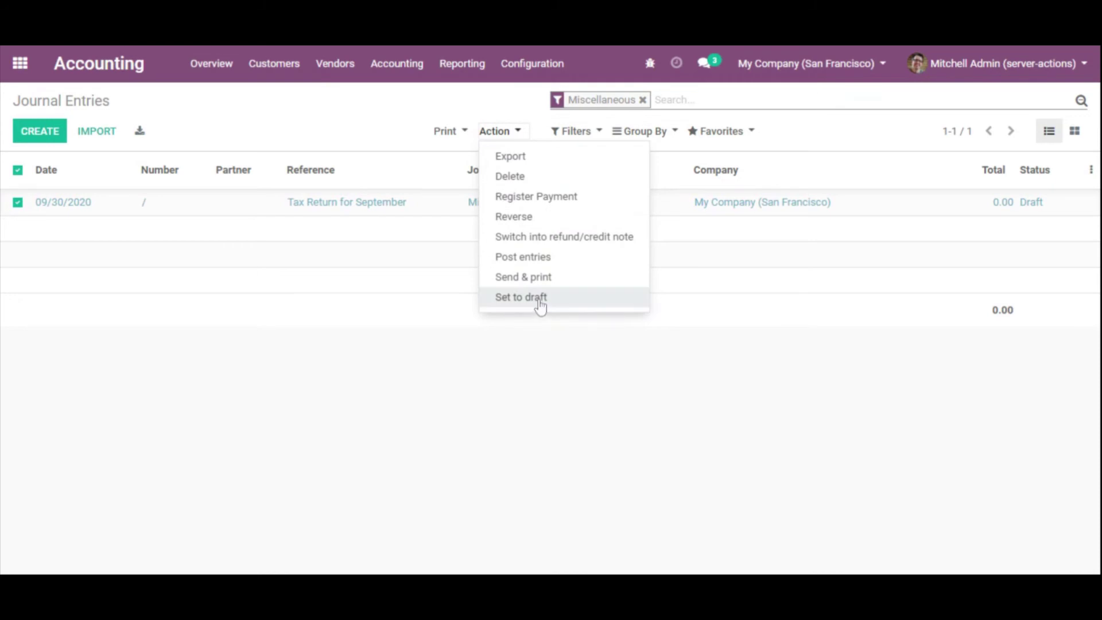
- Remove the Miscellaneous filter and run Set to draft on all journal entries except the Tax Return for September
left_click(643, 101)
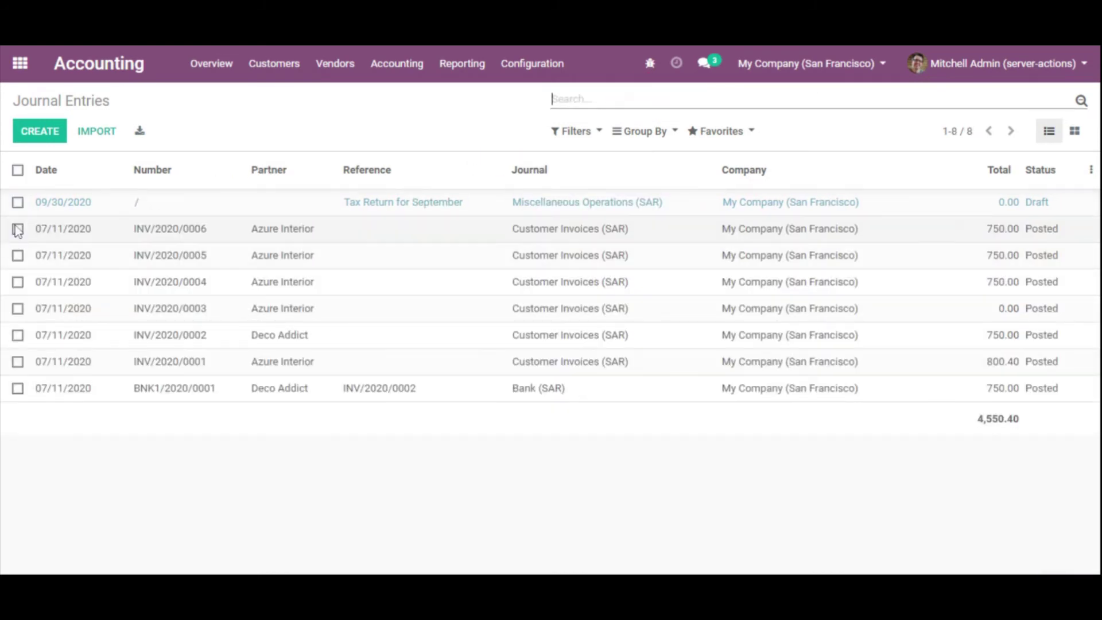
left_click(18, 169)
left_click(18, 203)
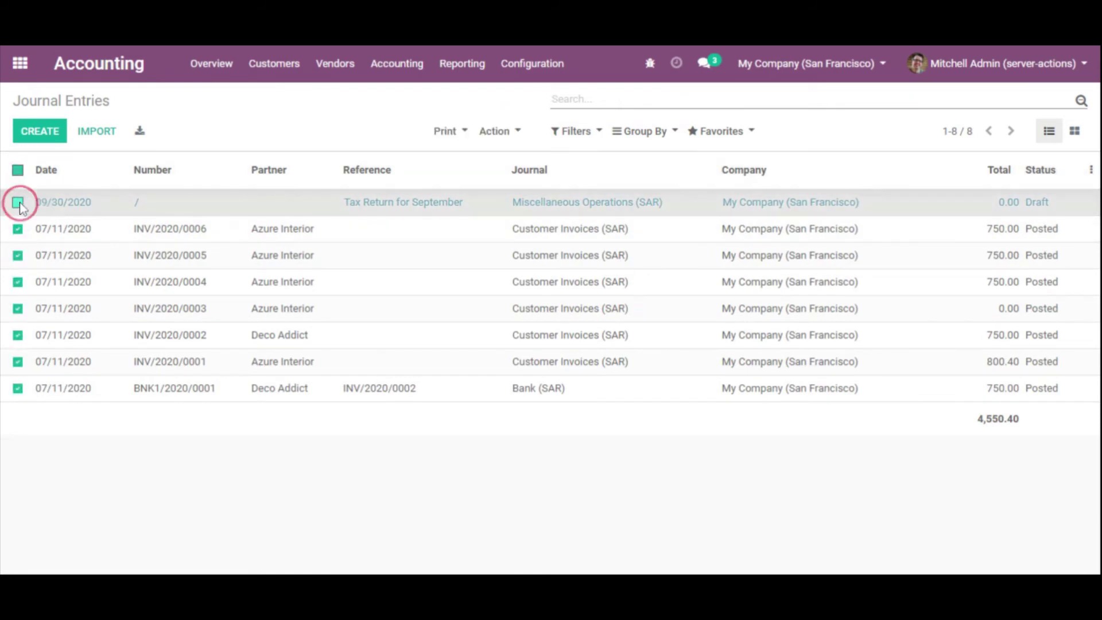
left_click(508, 137)
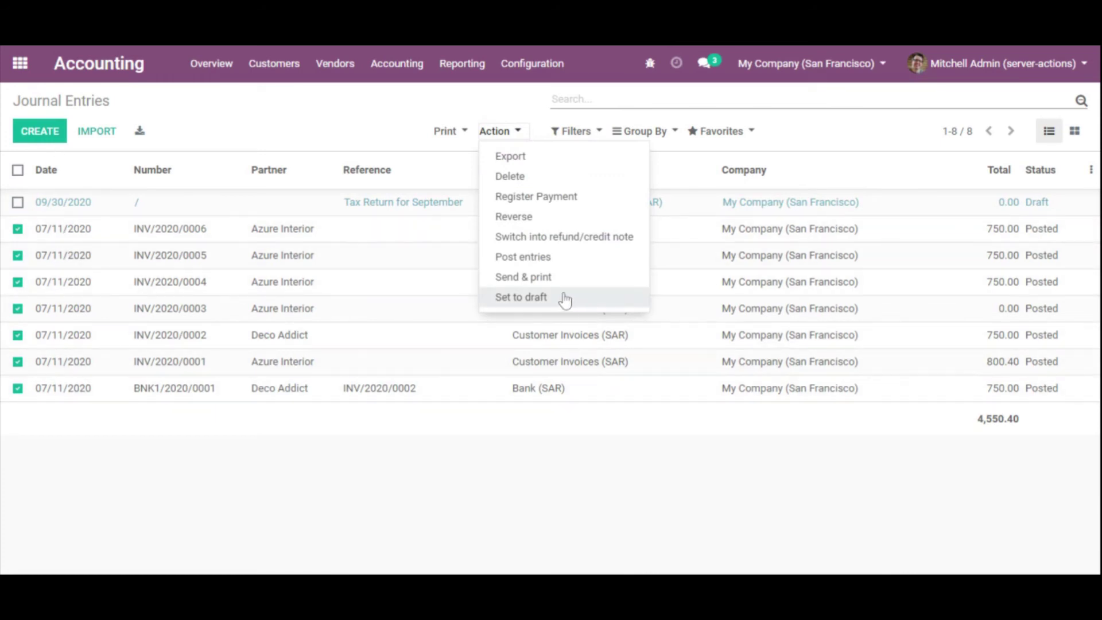
left_click(540, 299)
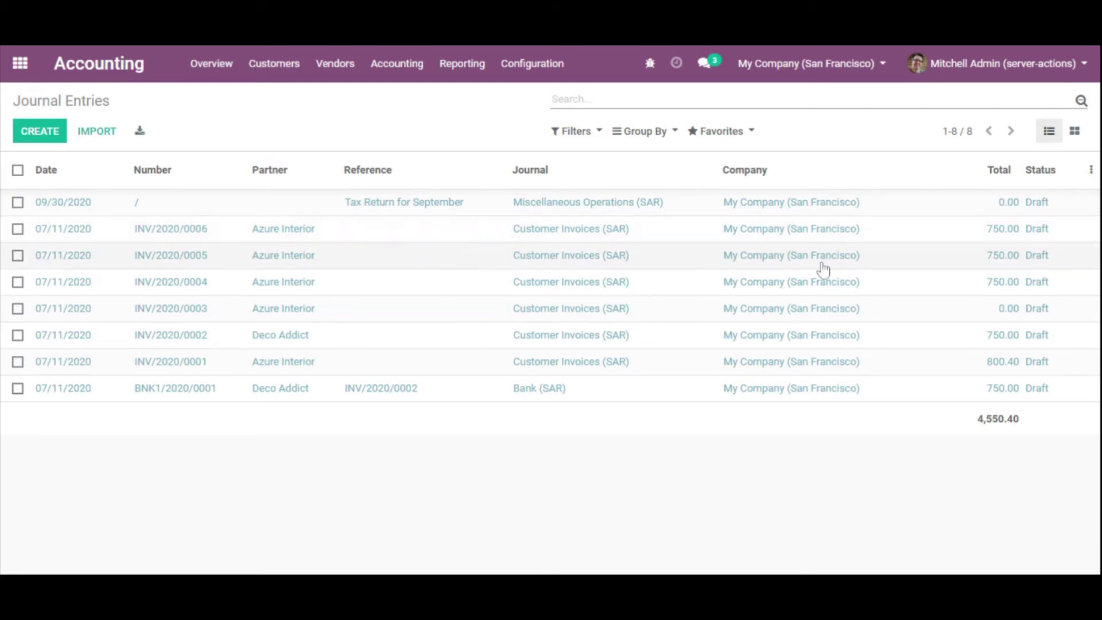
- Open INV/2020/0006 to inspect its status and the Cancel Entry operation, and return to the journal entries list
left_click(1035, 232)
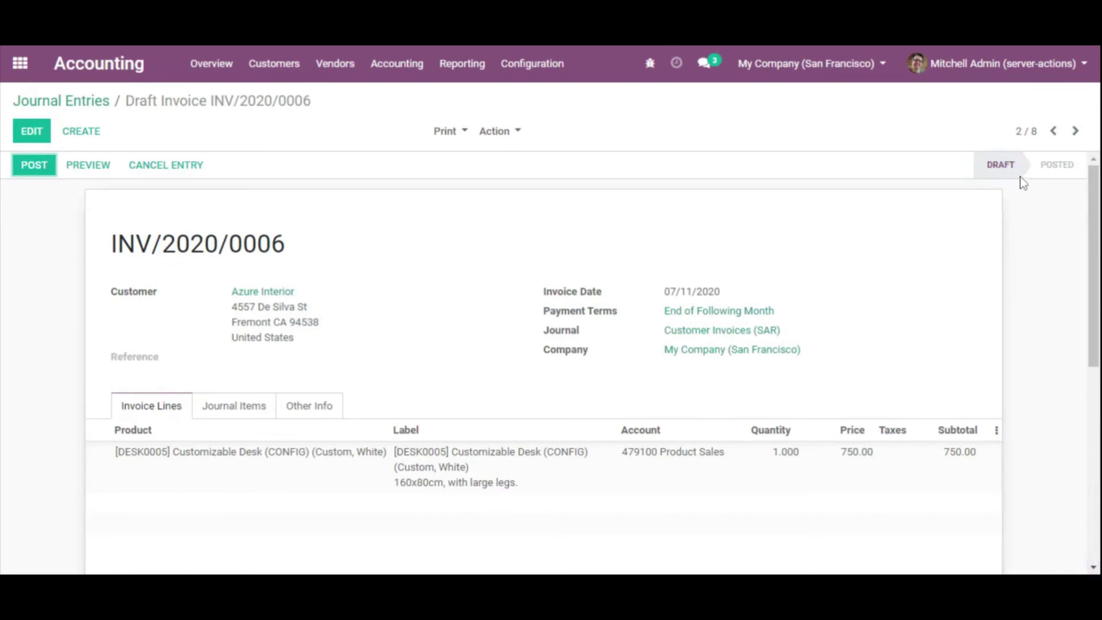
left_click(1008, 166)
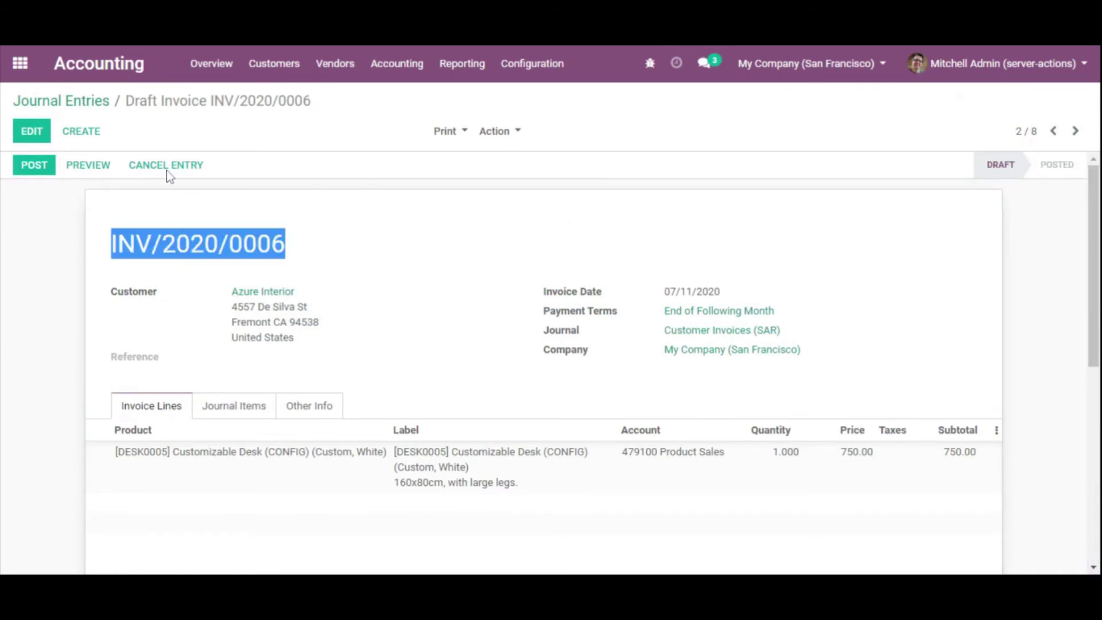
left_click(107, 102)
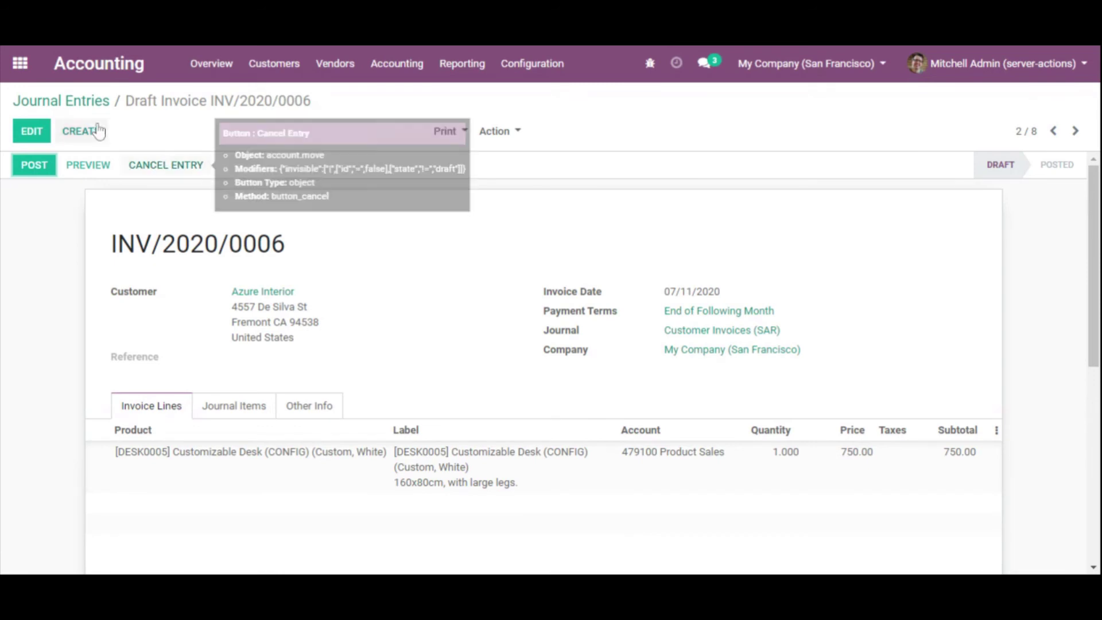
- Return to the journal entries list and remove the contextual action from the Set to draft server action
left_click(64, 103)
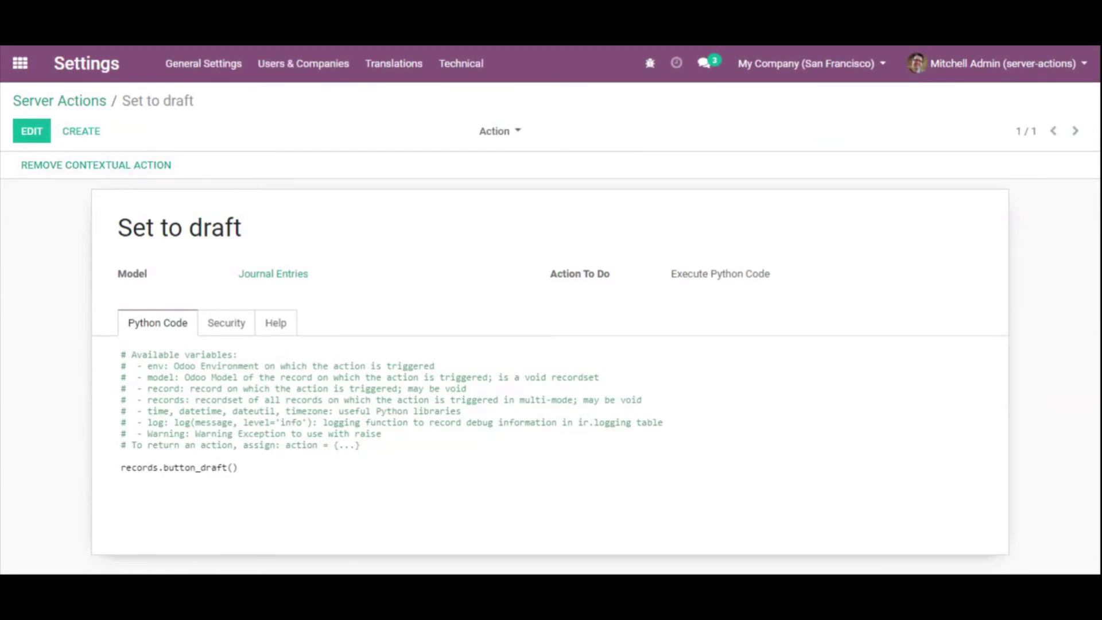
left_click_drag(135, 229, 278, 249)
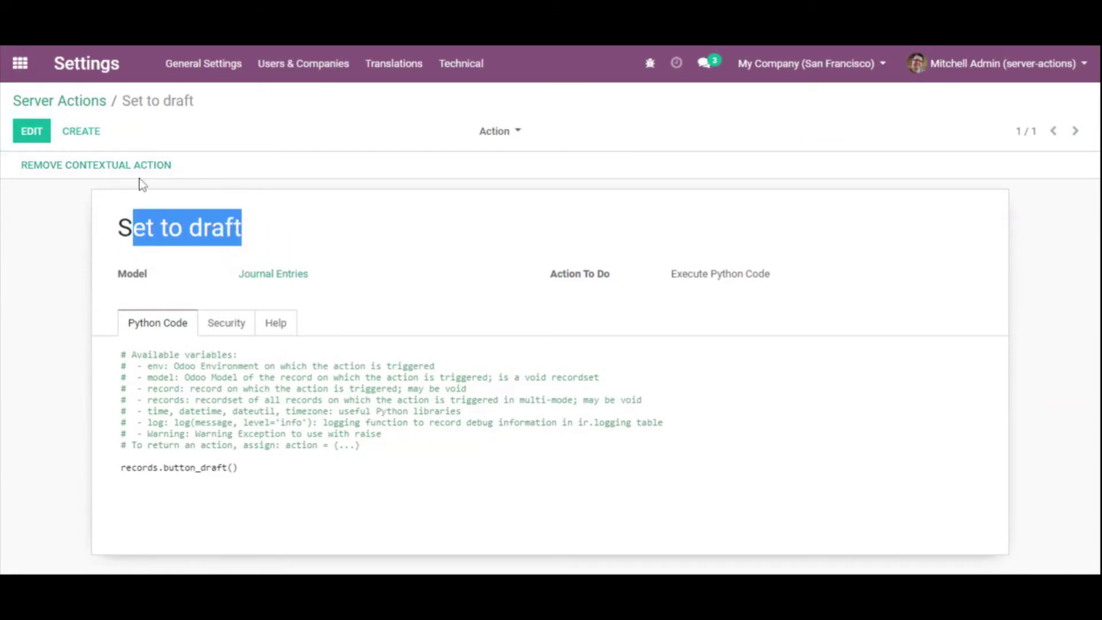
left_click(57, 171)
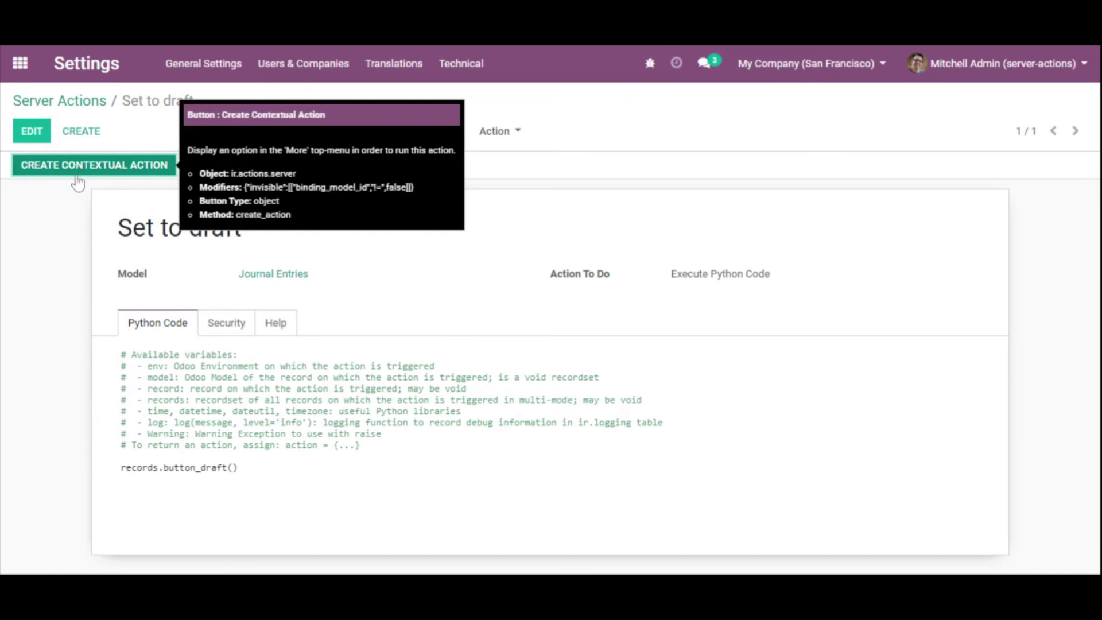
left_click(78, 172)
left_click_drag(133, 228, 349, 232)
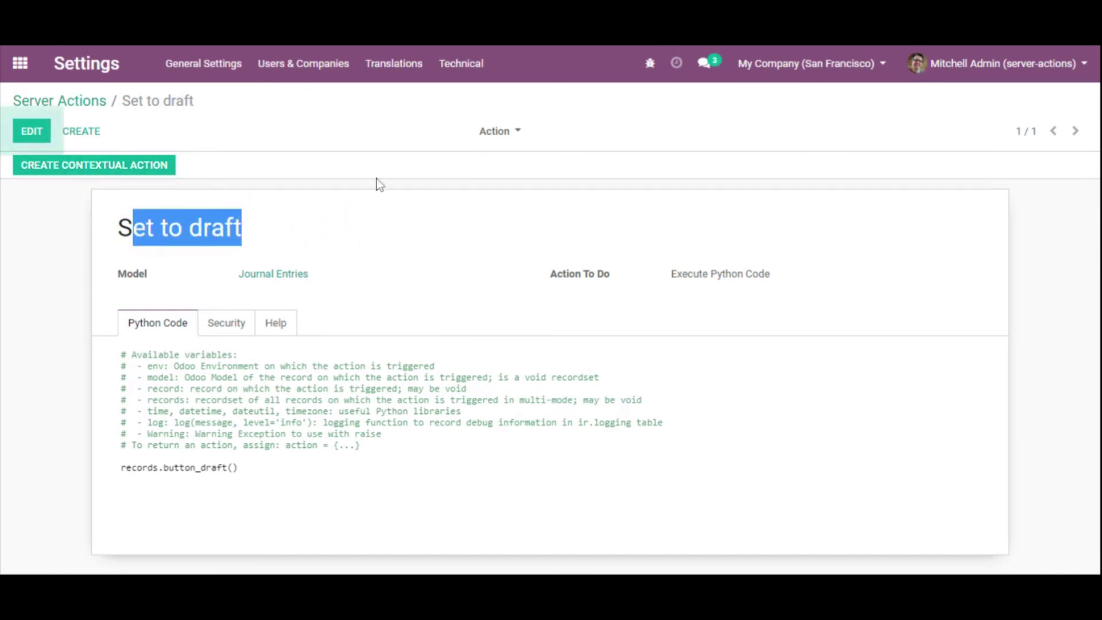
left_click(499, 131)
left_click(172, 216)
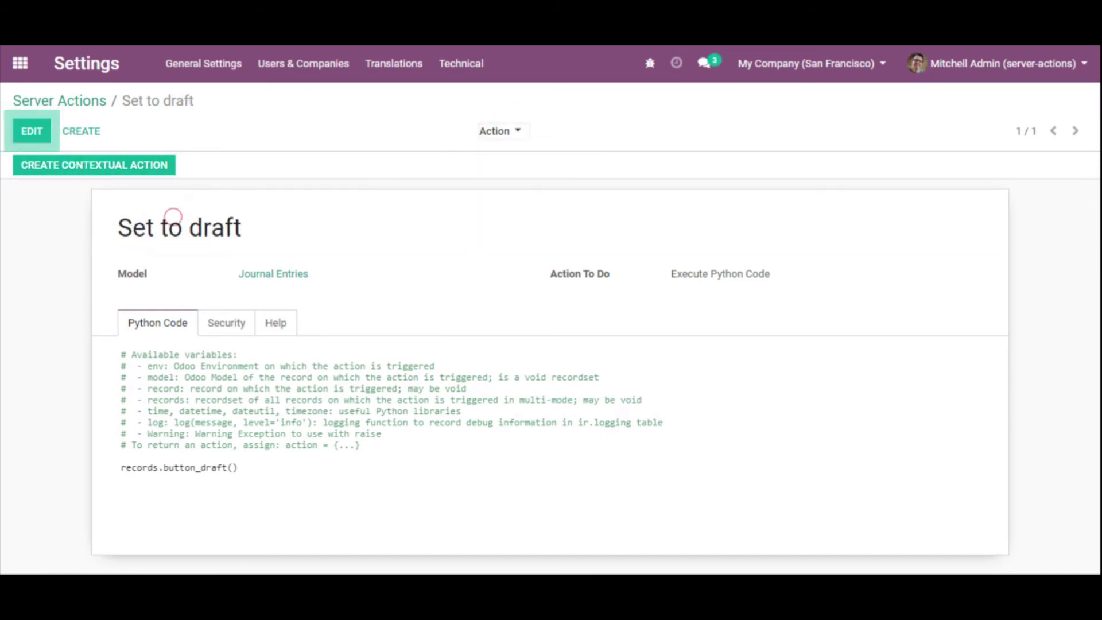
- Replace the Accounting / Advisor group with Sales / Administrator in Set to draft's security groups, save, and create its contextual action
left_click(226, 324)
left_click(32, 132)
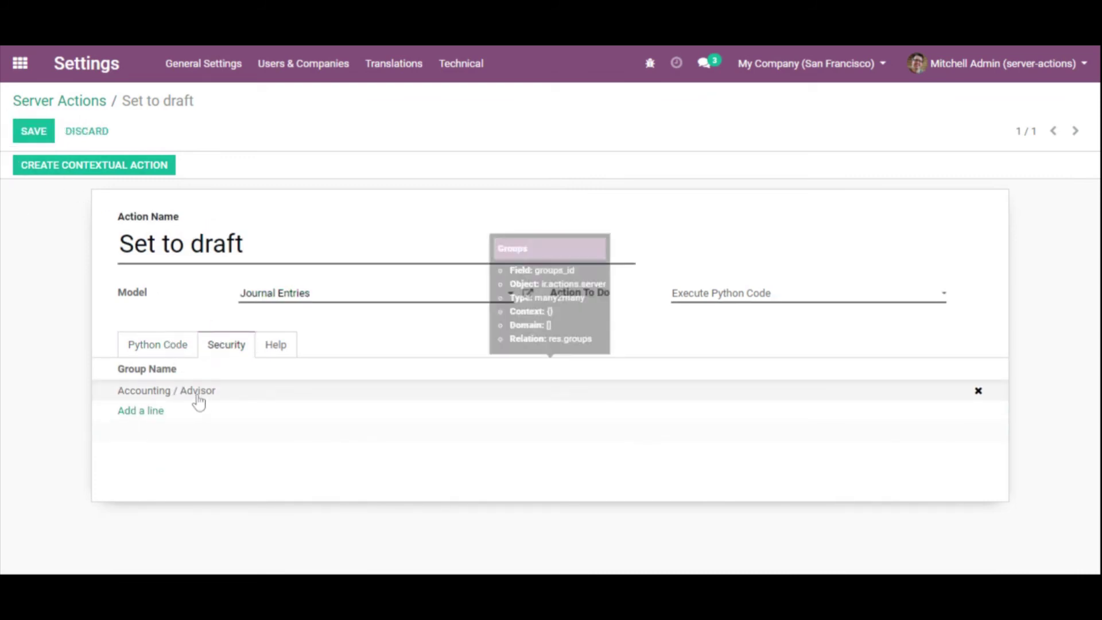
left_click_drag(156, 246, 266, 248)
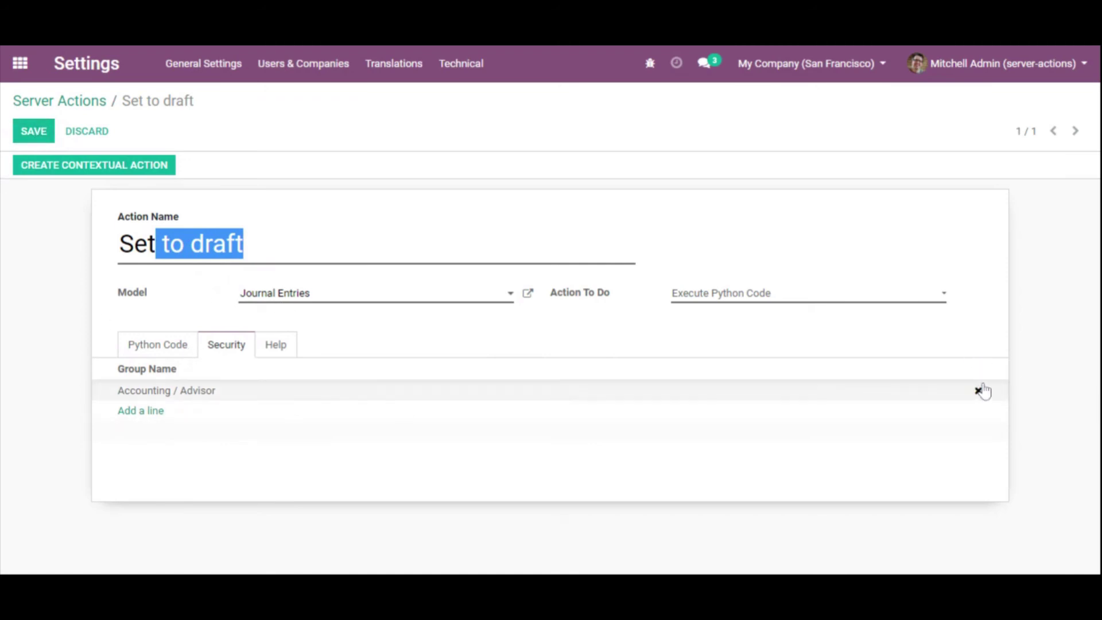
left_click(977, 390)
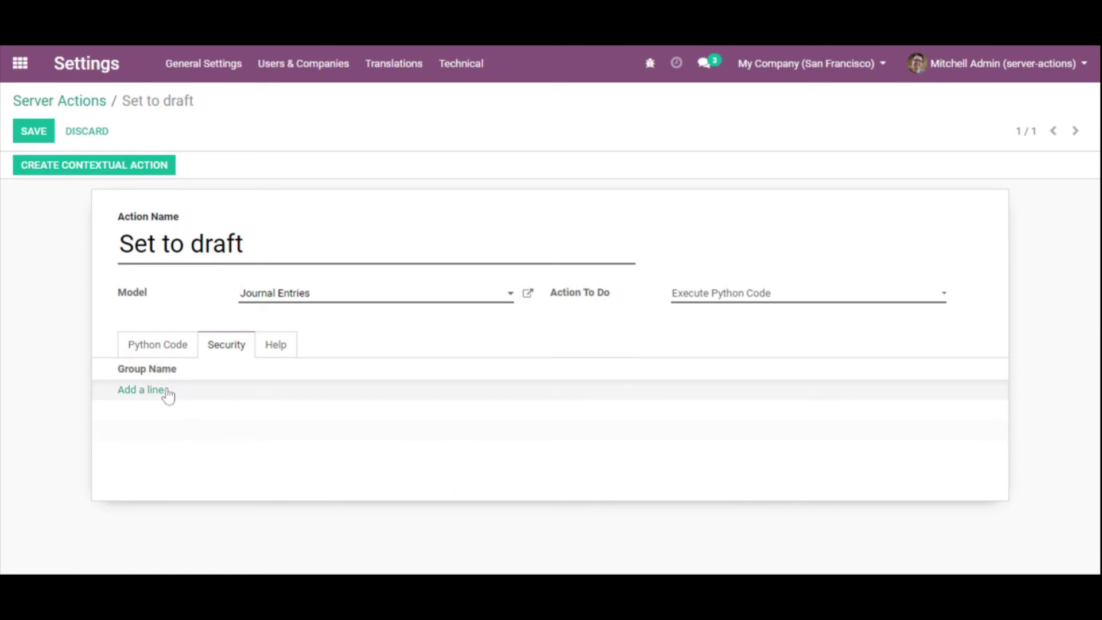
left_click(142, 392)
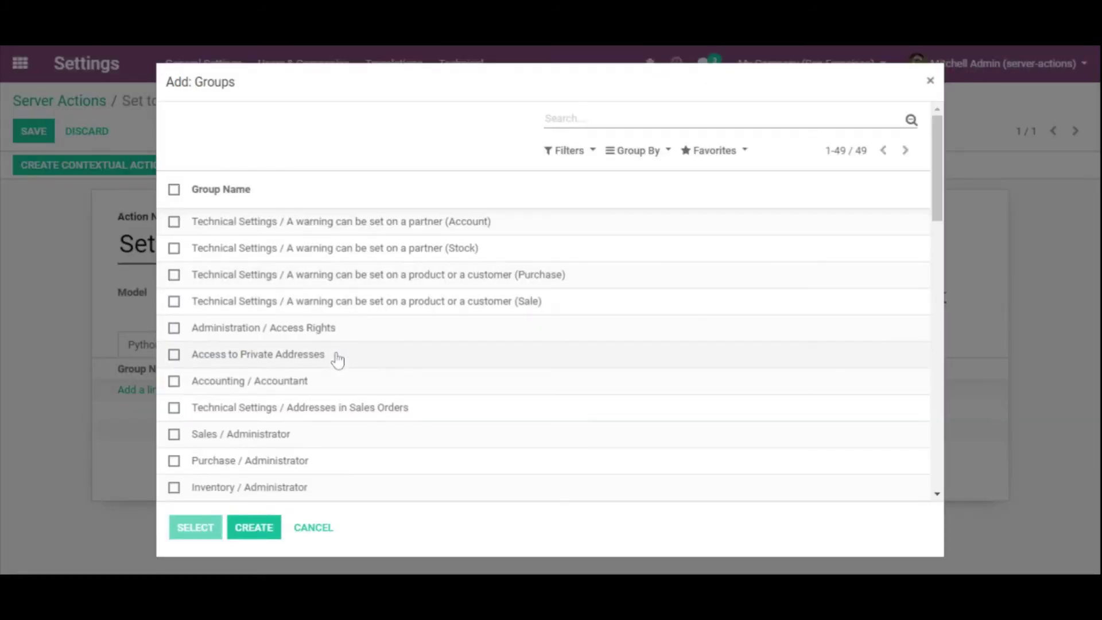
scroll(316, 362, "down", 2)
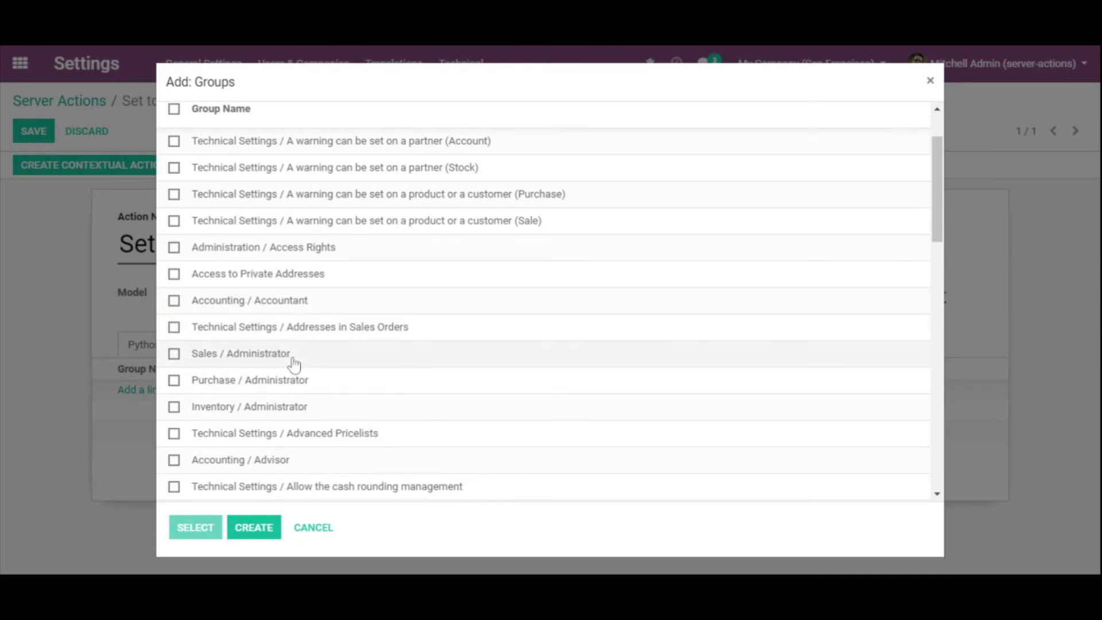
left_click(174, 354)
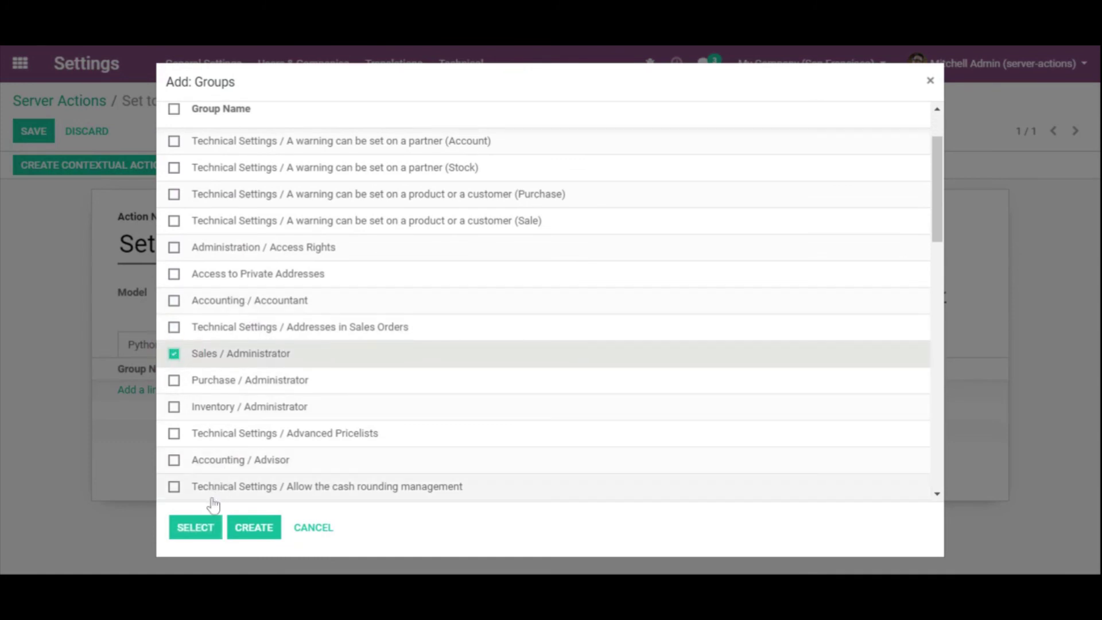
left_click(199, 528)
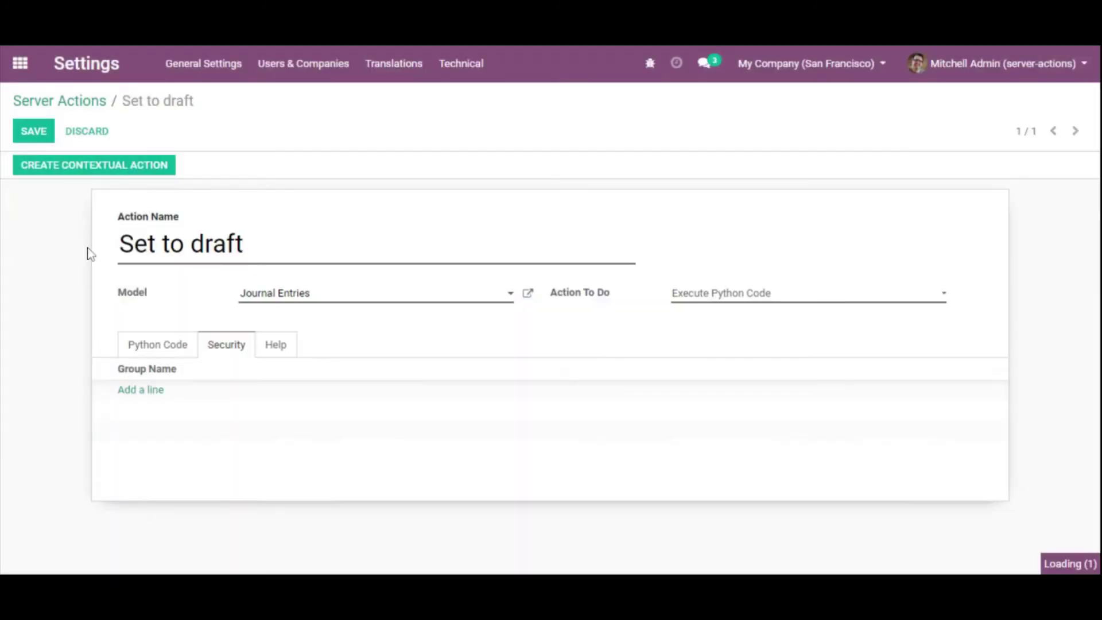
left_click(32, 129)
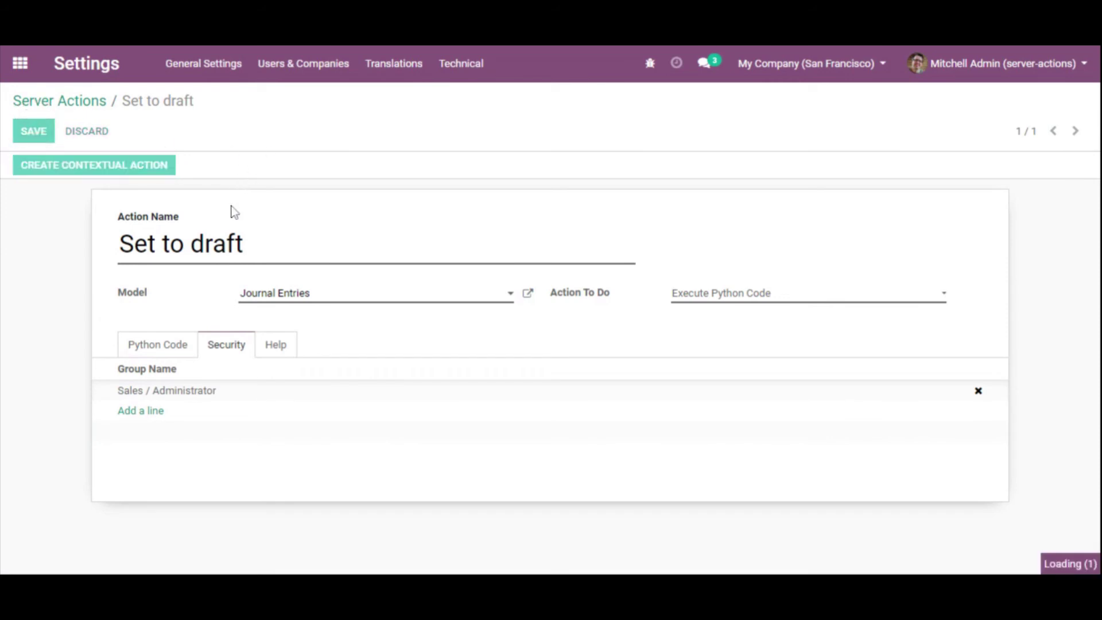
left_click(87, 168)
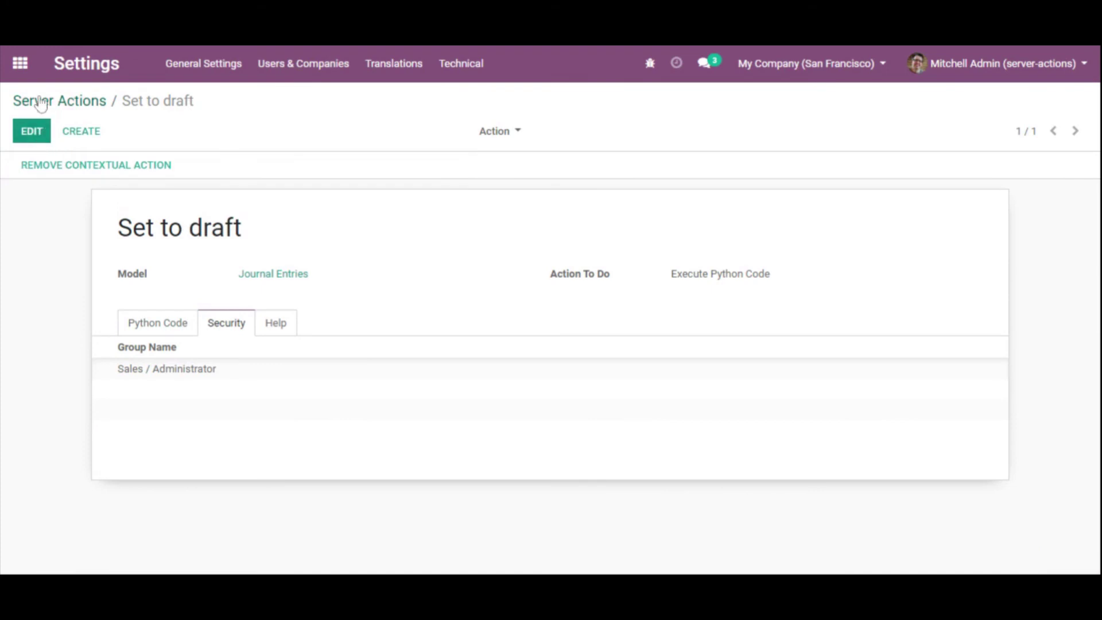
- Open the admin user's record from the users list in Settings
left_click(20, 63)
left_click(394, 352)
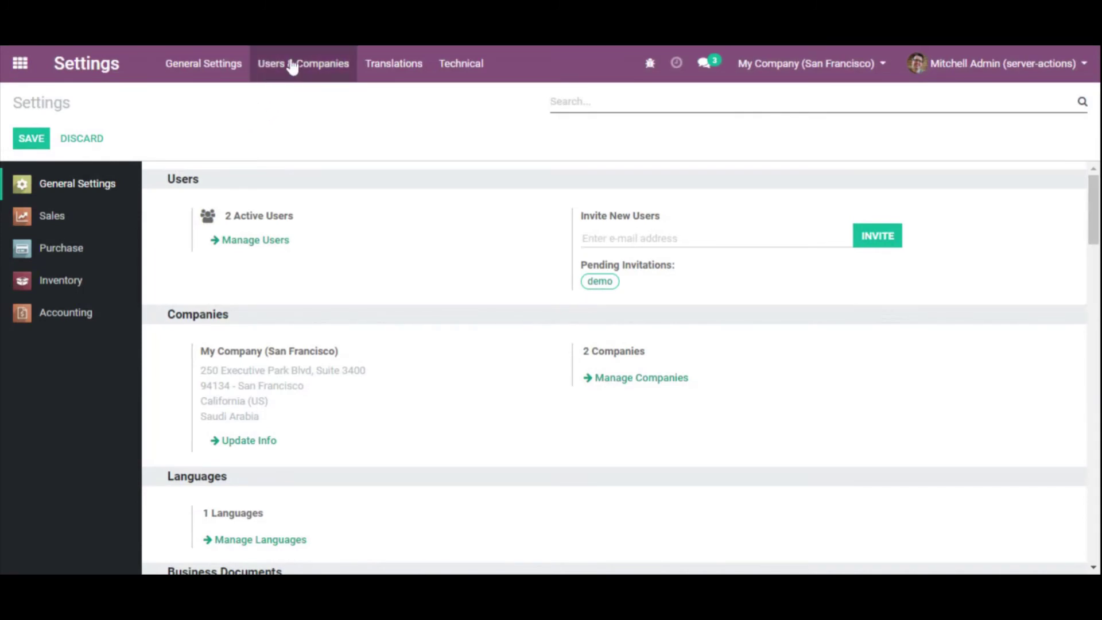
left_click(292, 67)
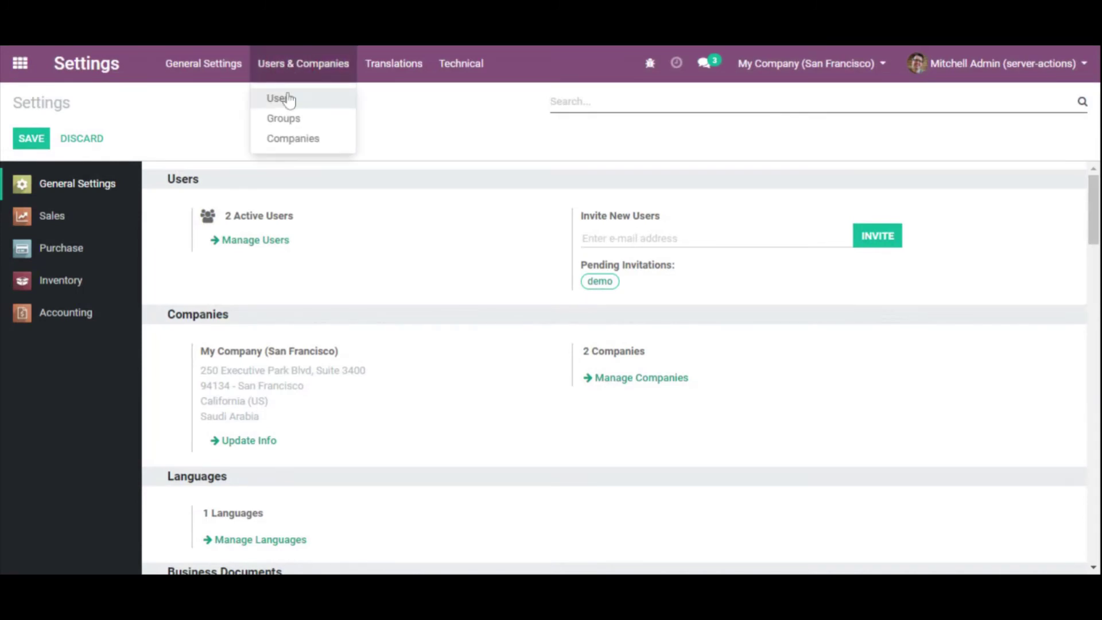
left_click(284, 99)
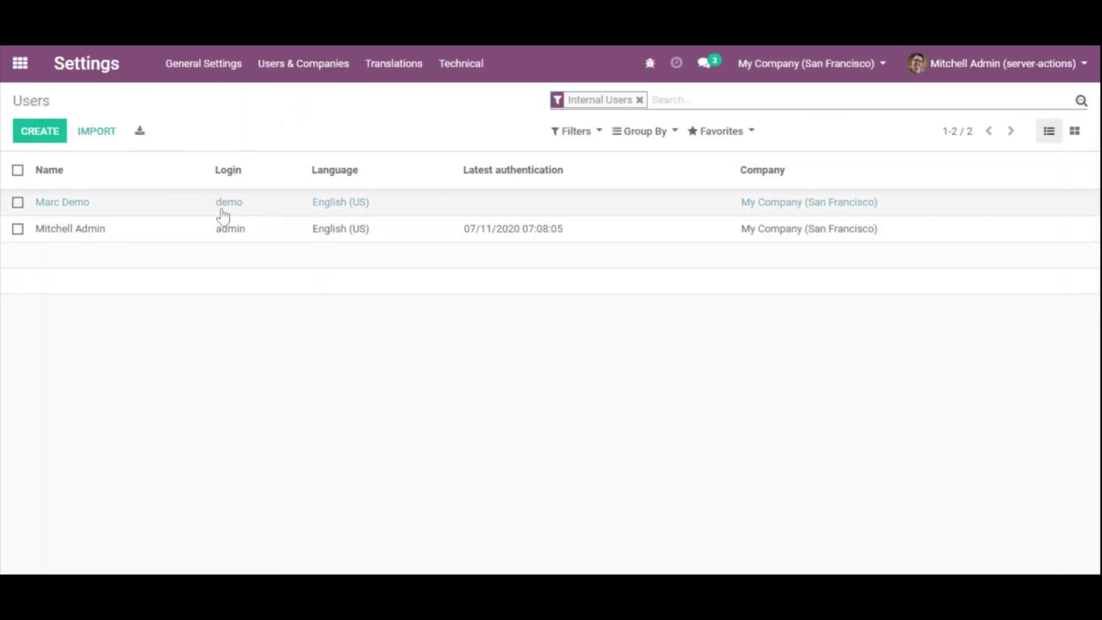
left_click(223, 231)
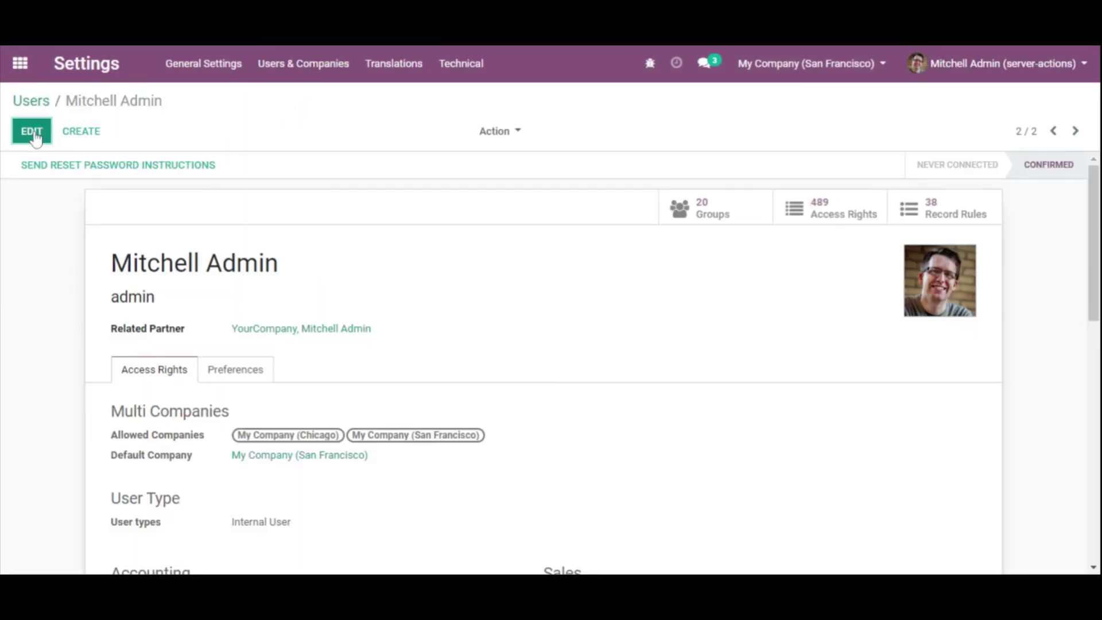
- Set the admin user's Sales access right to User: All Documents and save the record
left_click(33, 131)
scroll(373, 315, "down", 3)
scroll(378, 329, "down", 4)
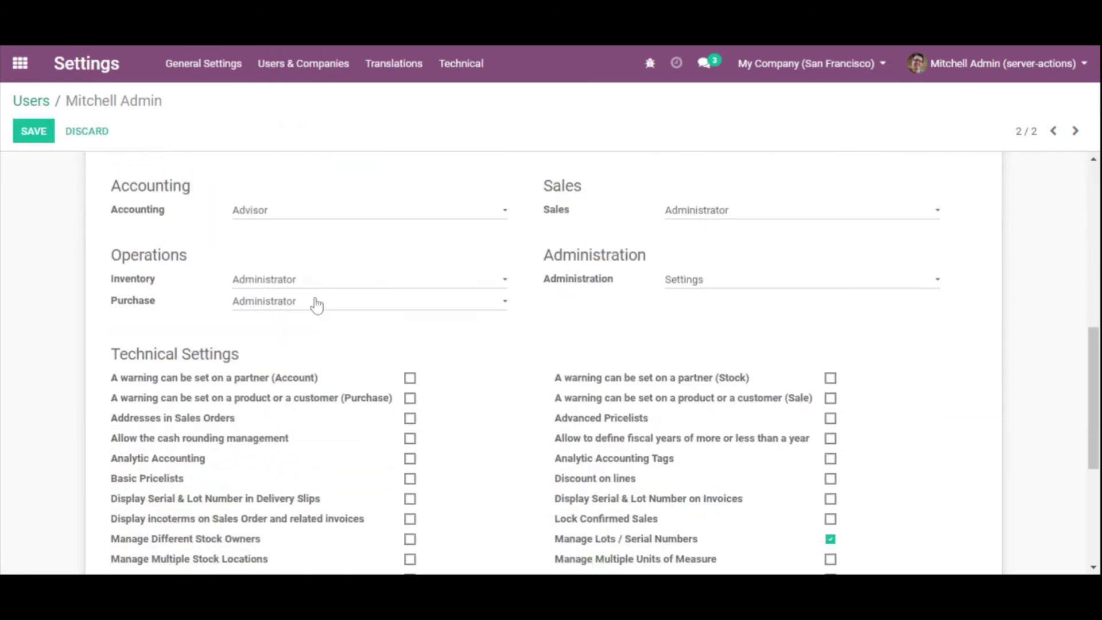
left_click(704, 229)
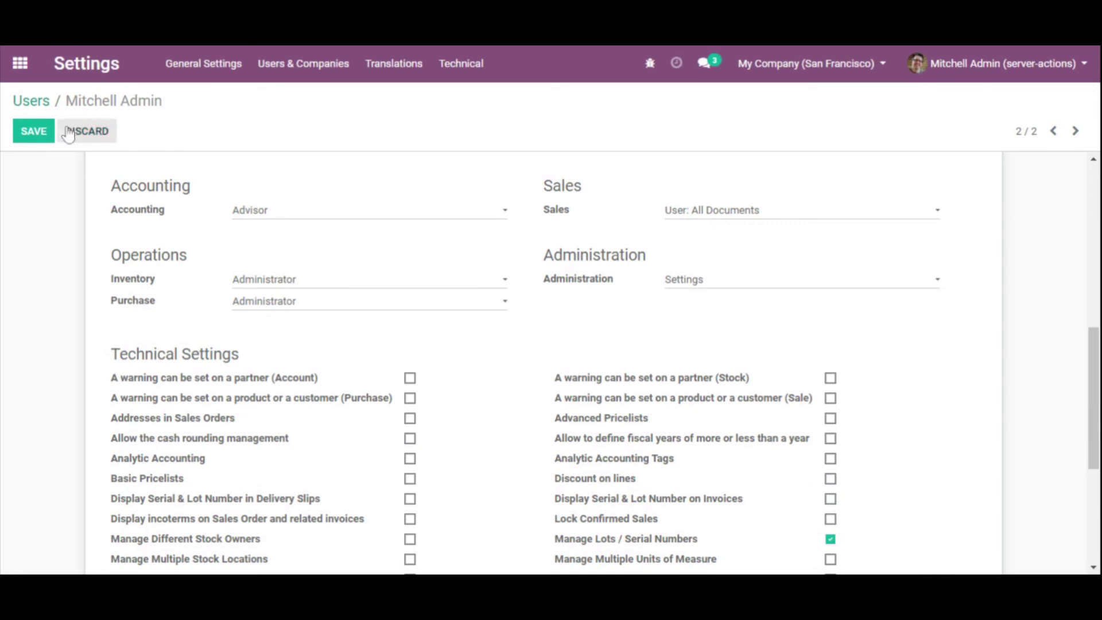
left_click(32, 131)
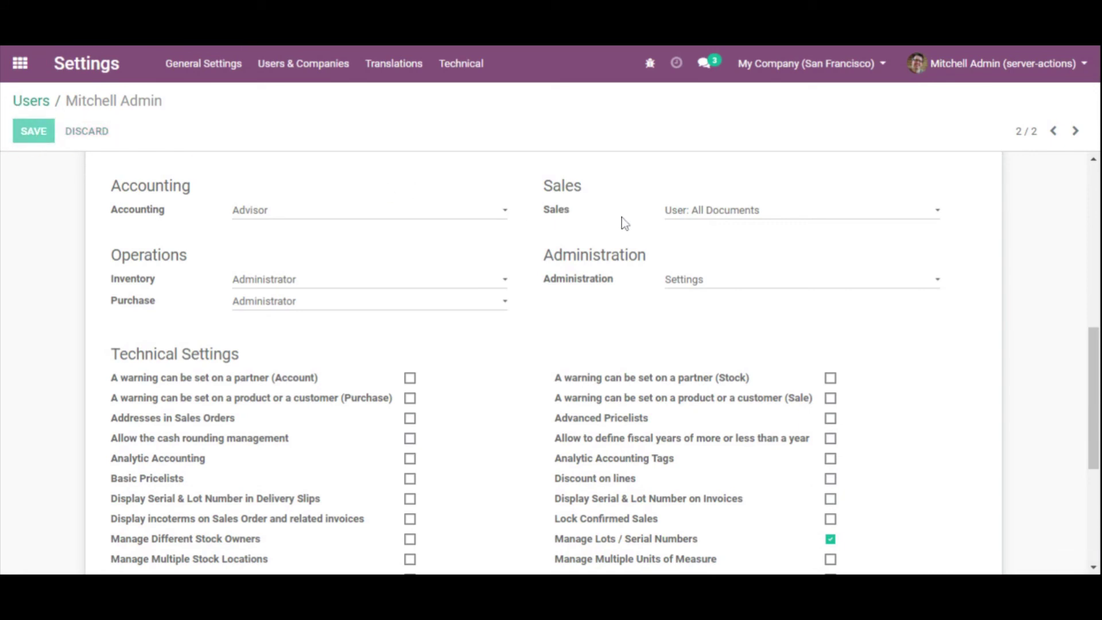
scroll(689, 299, "up", 4)
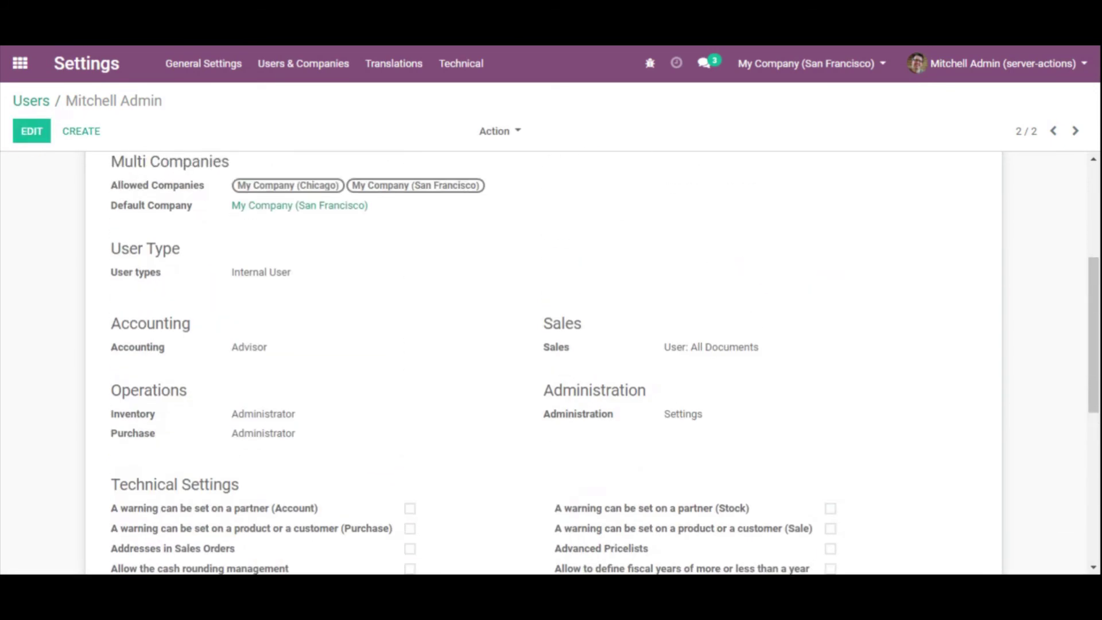
left_click_drag(574, 344, 743, 346)
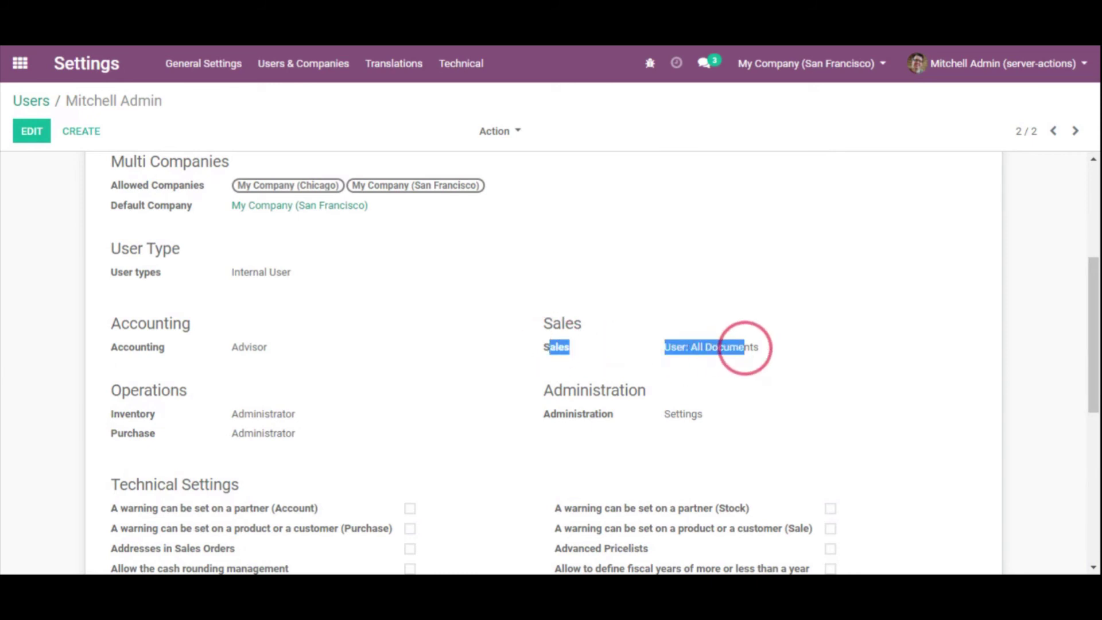
- Open the journal entries in Accounting, select the Tax Return for September entry and check its available actions for Set to draft
left_click(22, 66)
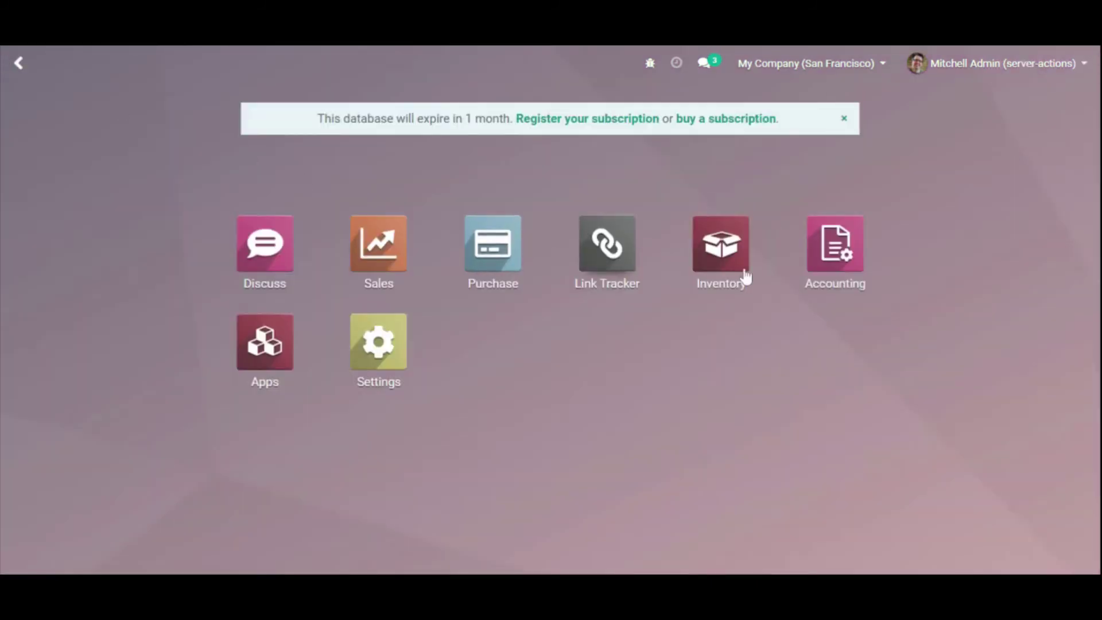
left_click(808, 238)
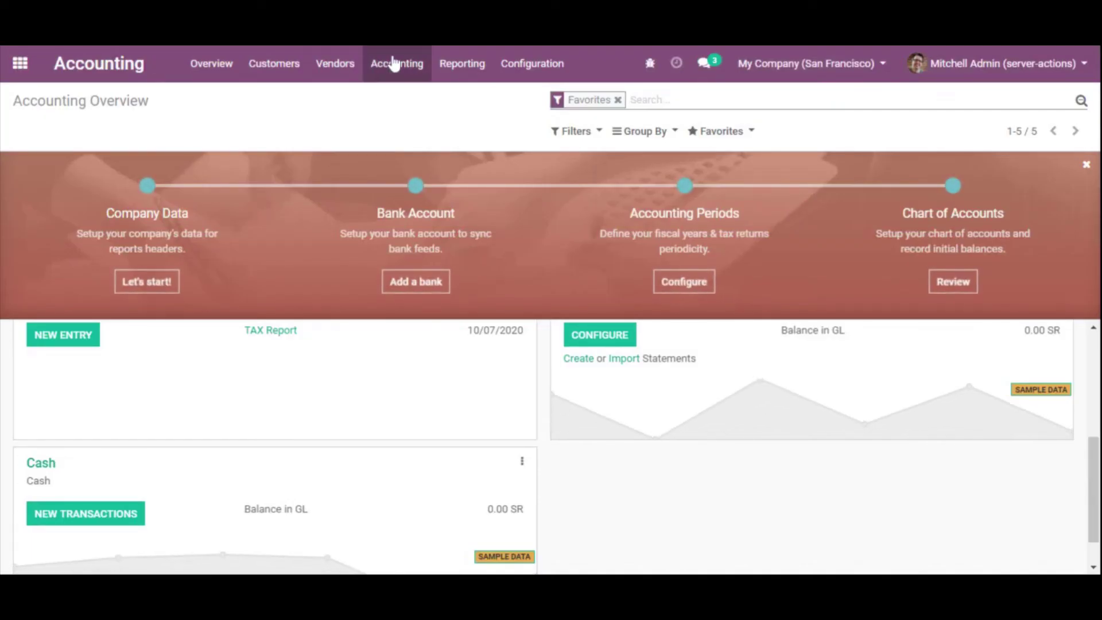
left_click(395, 64)
left_click(417, 125)
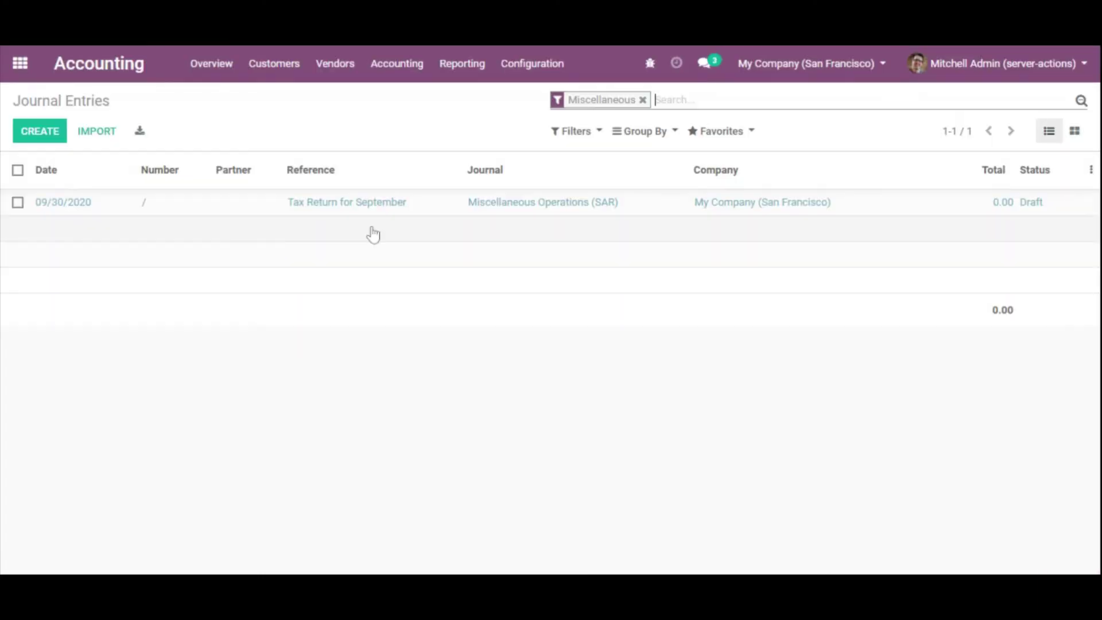
left_click(17, 170)
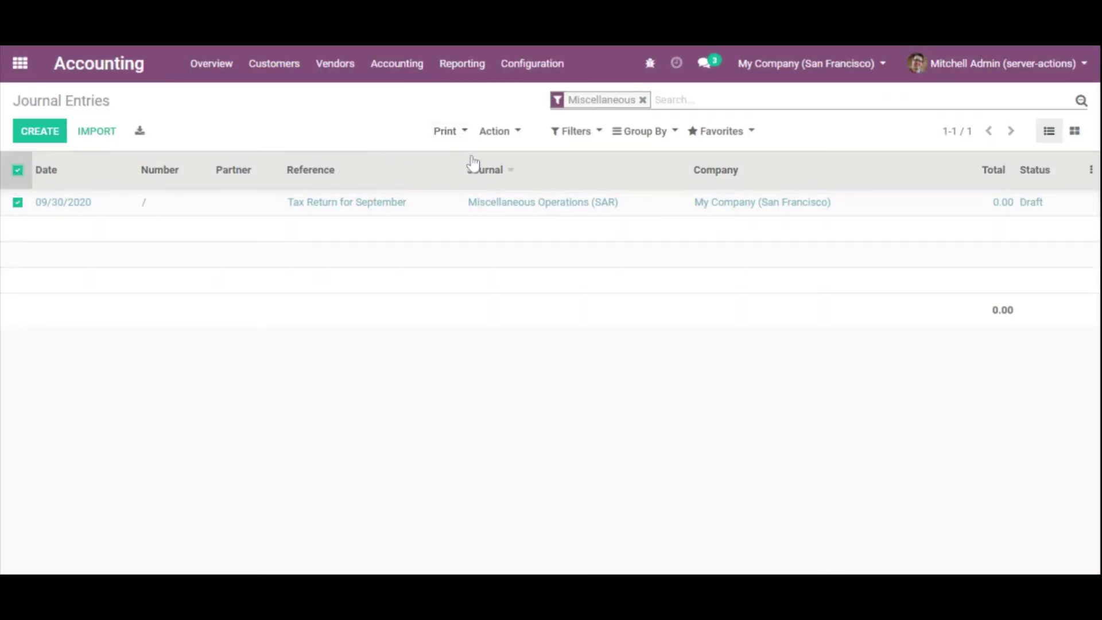
left_click(496, 130)
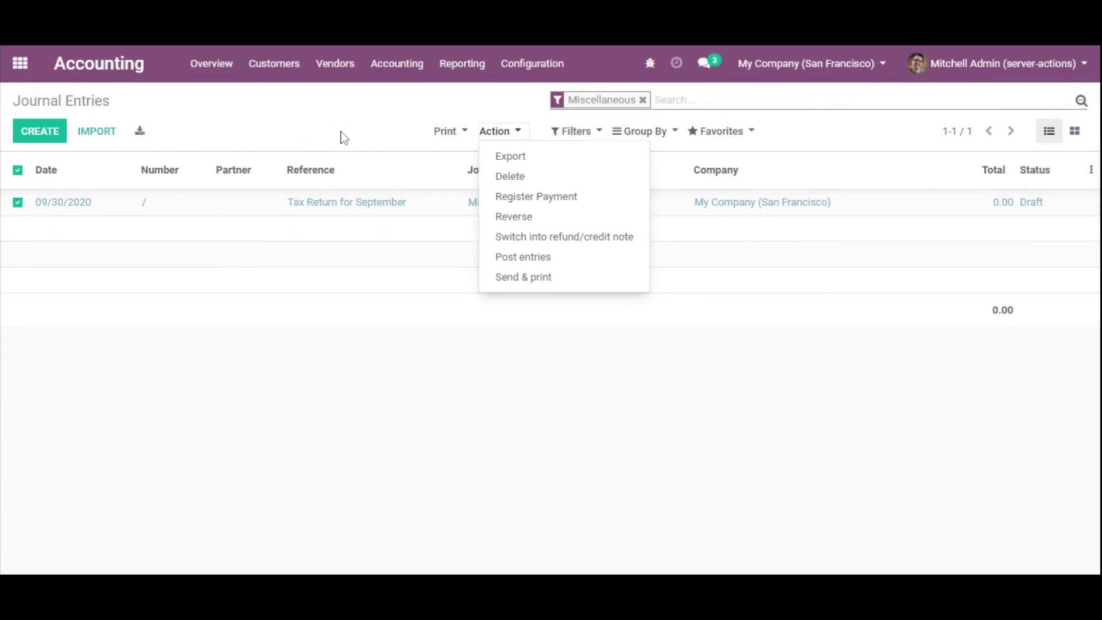
- Open the Server Actions list in the technical settings
left_click(15, 68)
left_click(395, 298)
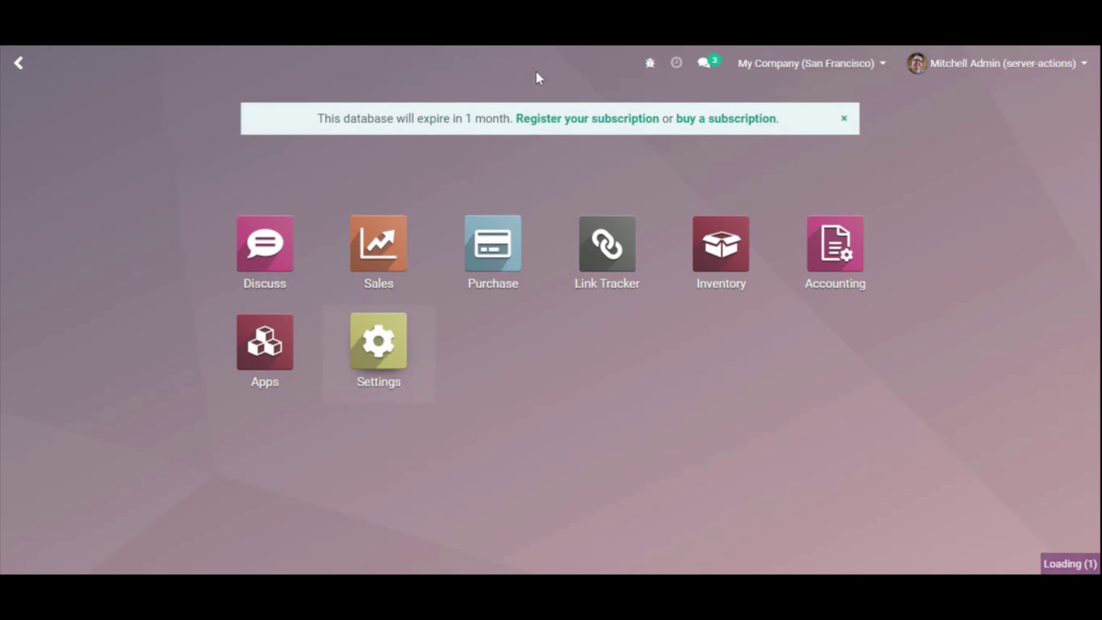
key("Return")
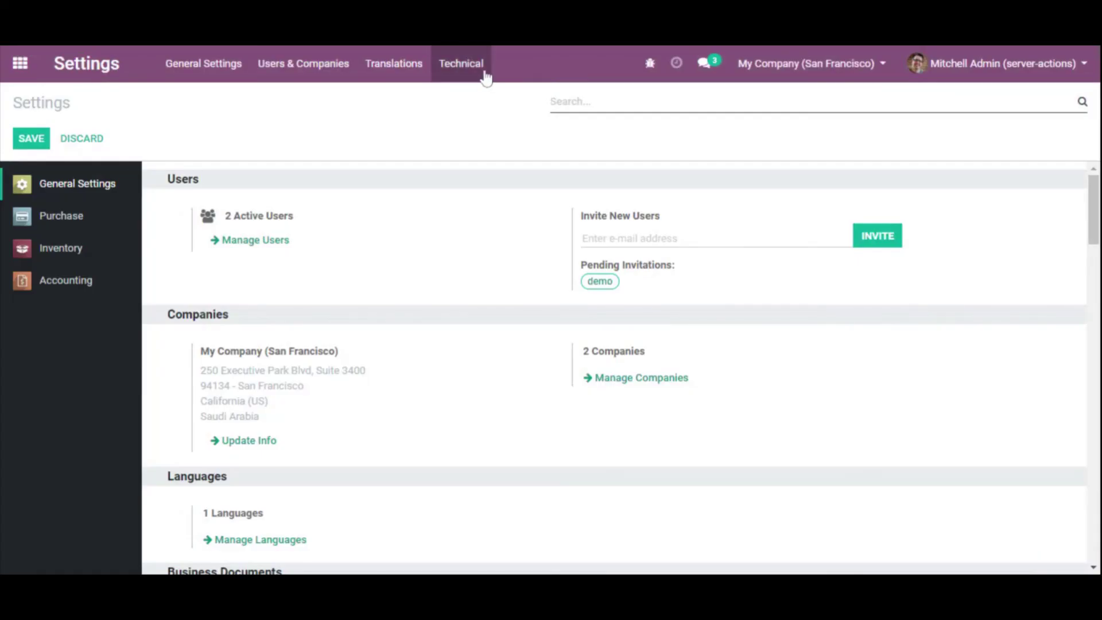
left_click(477, 67)
scroll(536, 315, "down", 8)
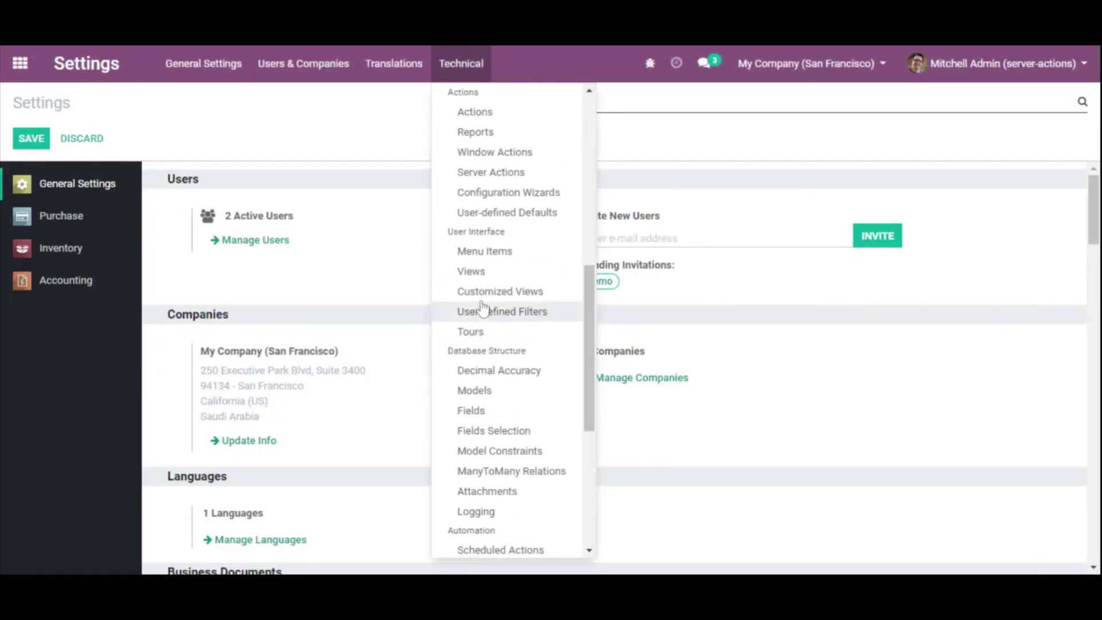
left_click(493, 172)
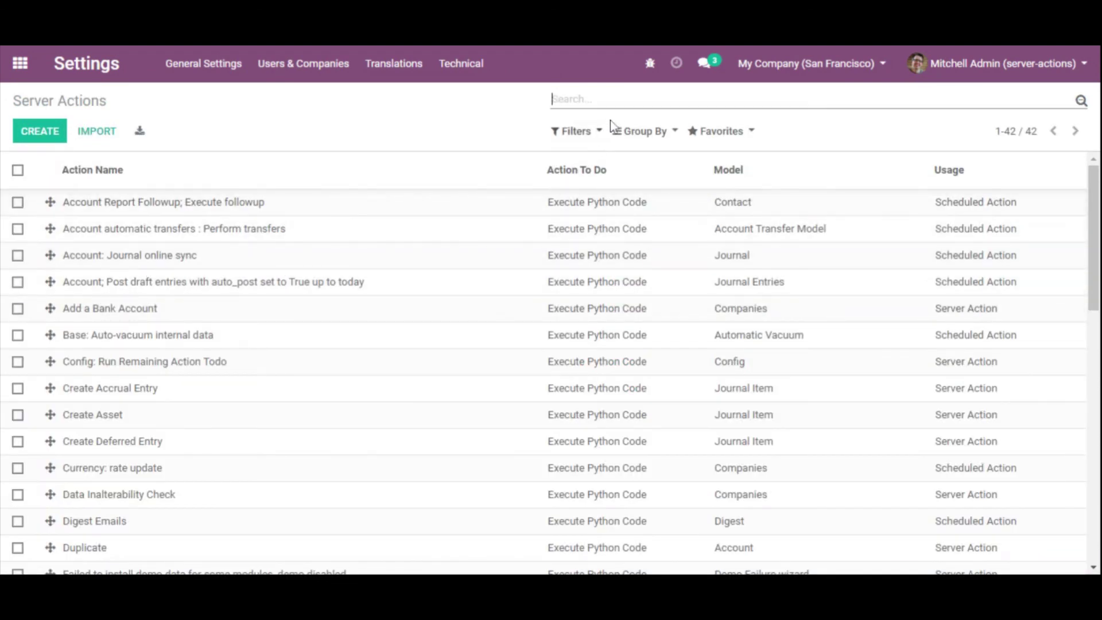
- Search the server actions for "set to" and open Set to draft for editing
type("set to")
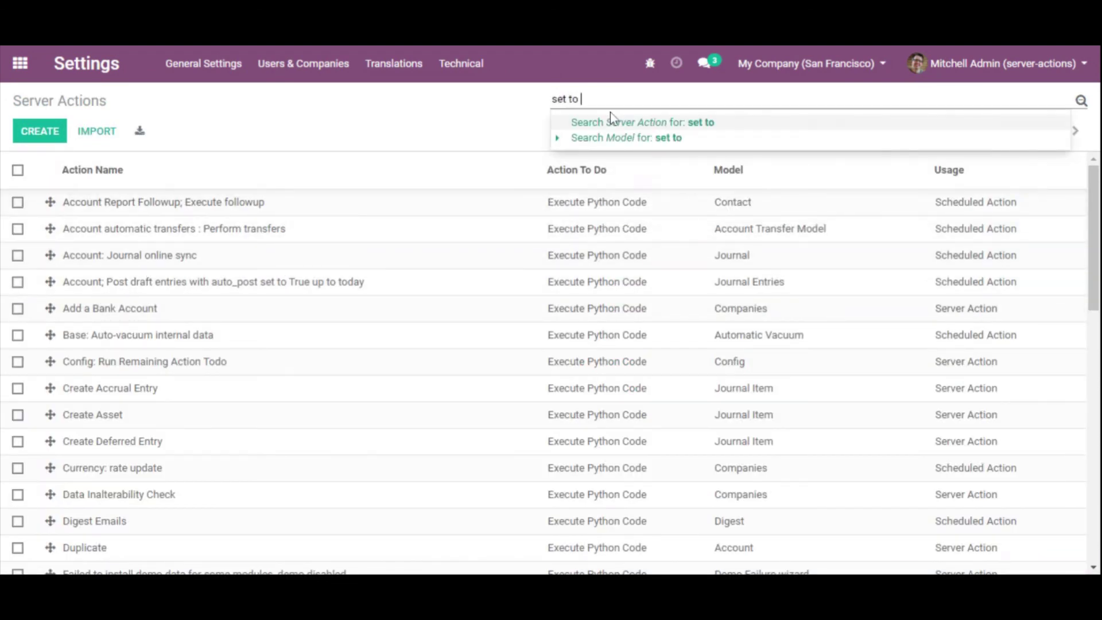
key("Return")
left_click(109, 226)
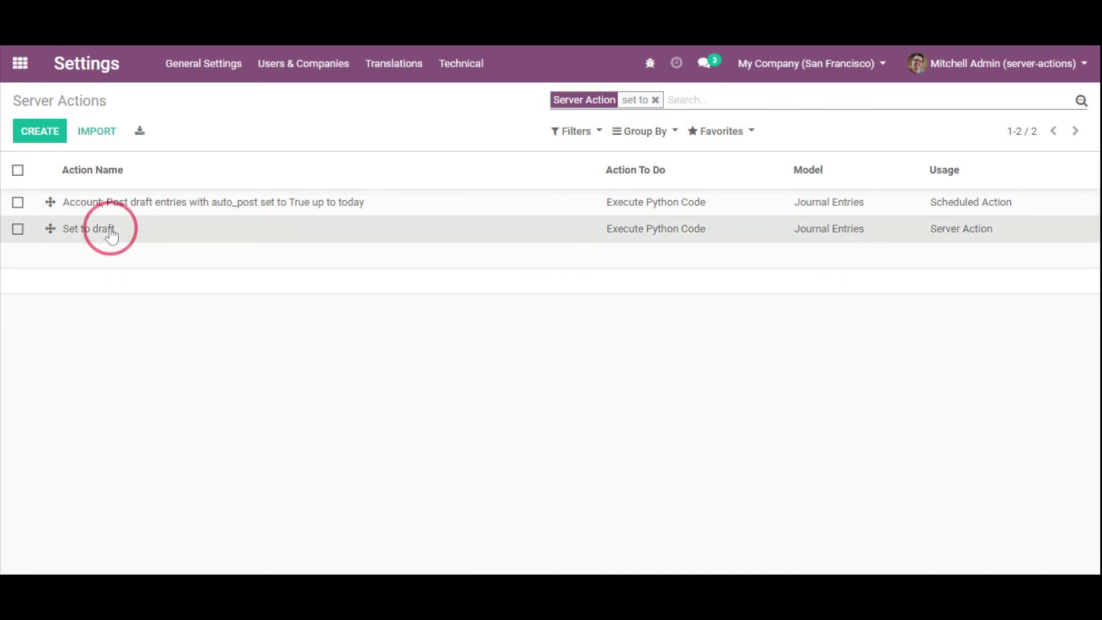
left_click(32, 132)
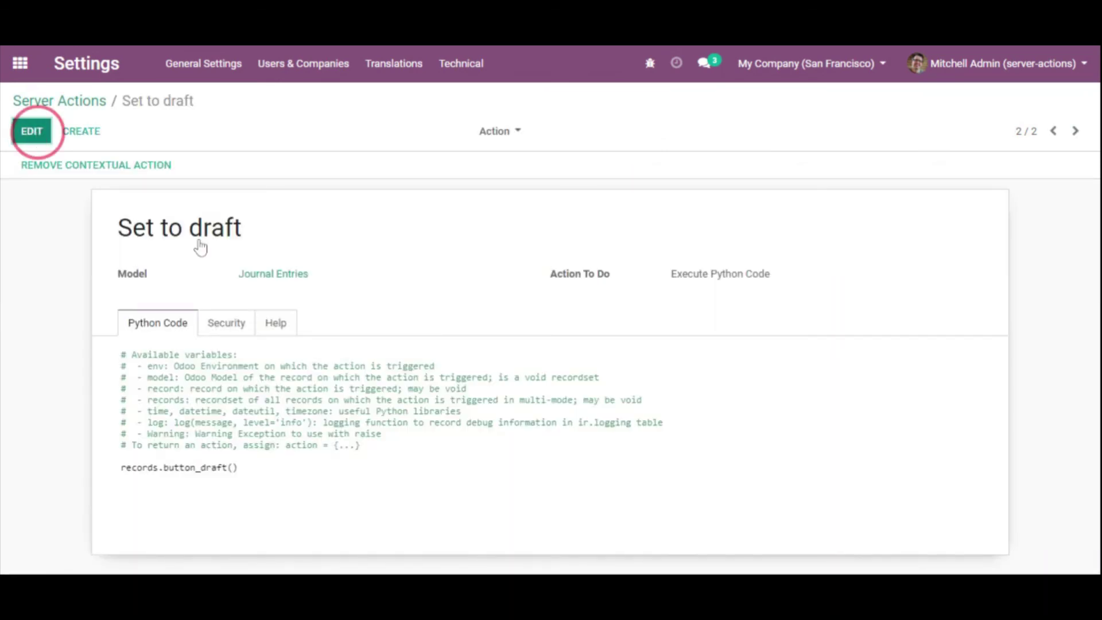
- Set the action to do to Create a new Record and start a data-to-write line, checking its available fields
left_click(717, 304)
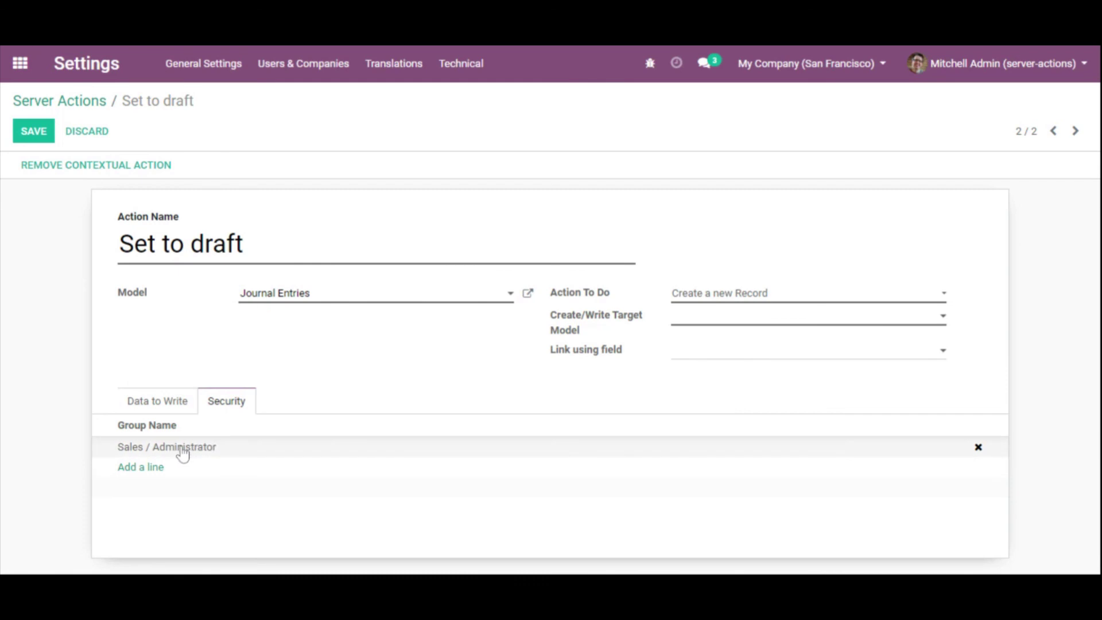
left_click(181, 409)
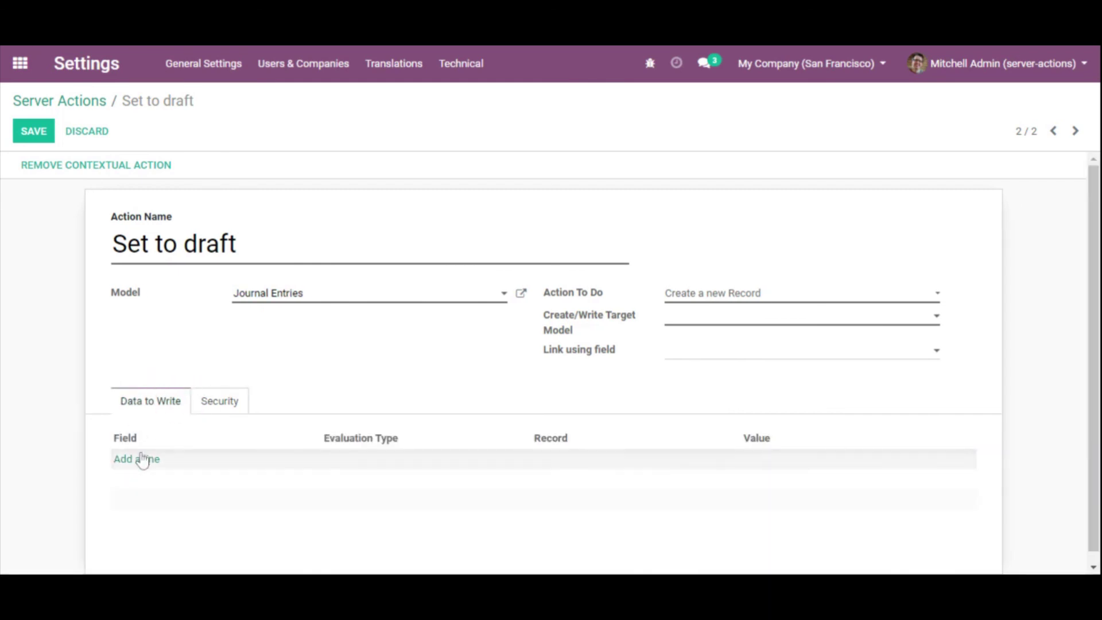
left_click(145, 460)
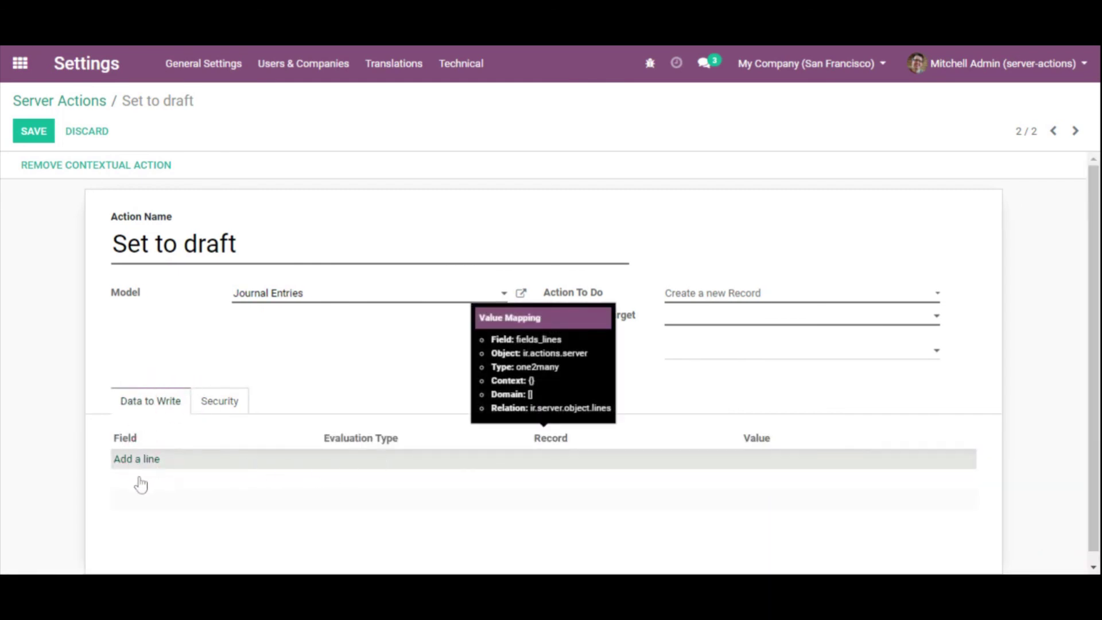
left_click(770, 455)
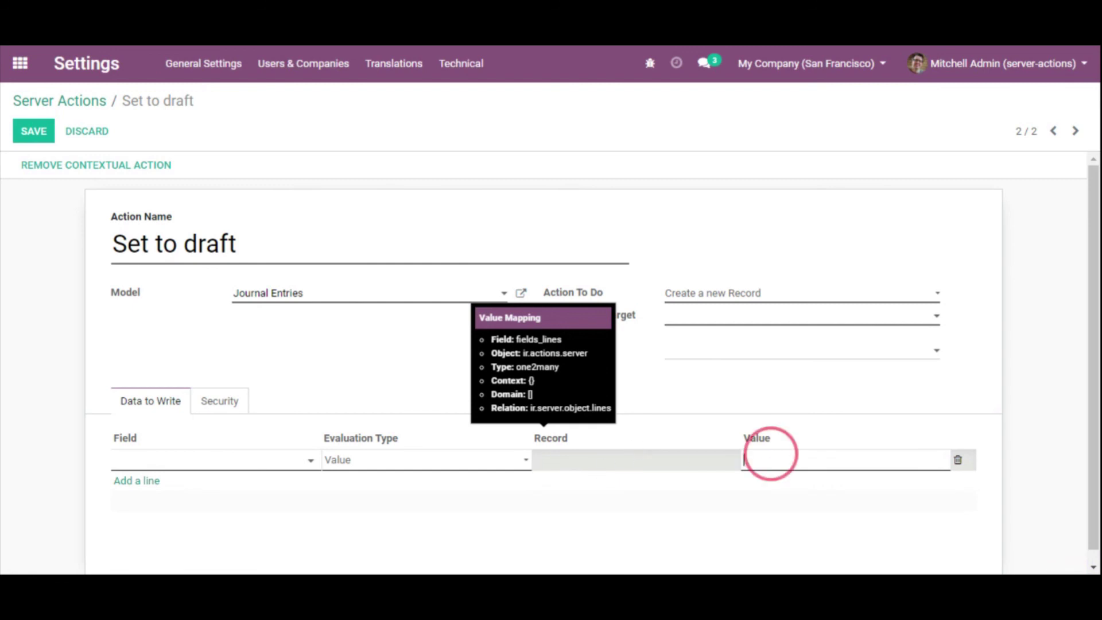
left_click(233, 463)
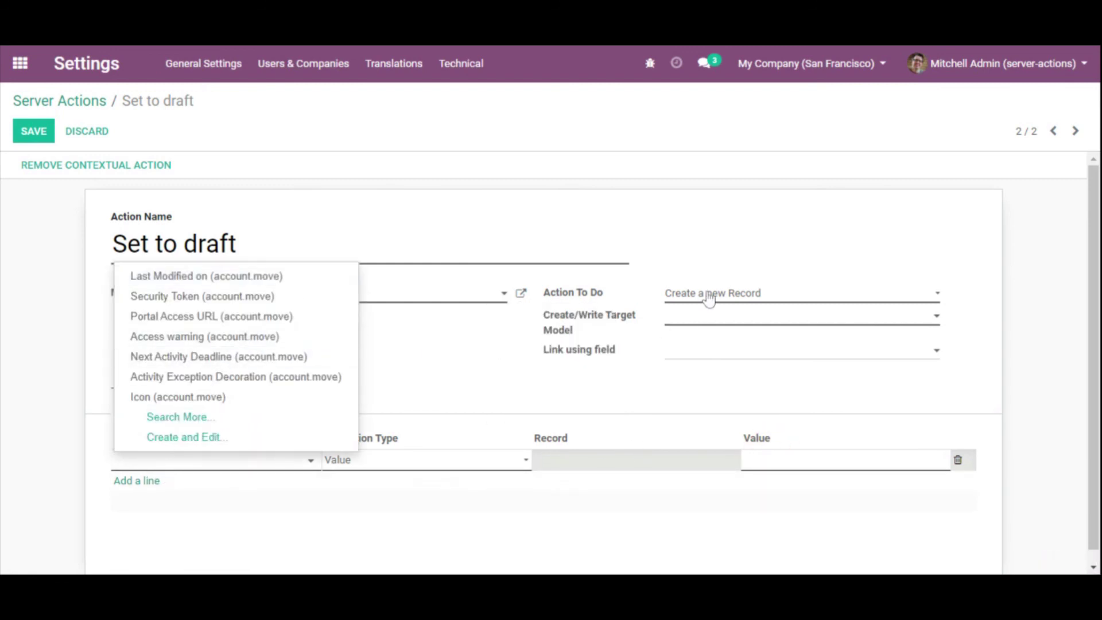
- Examine the model choices available for the Create/Write Target Model and for the action's own Model
left_click(670, 317)
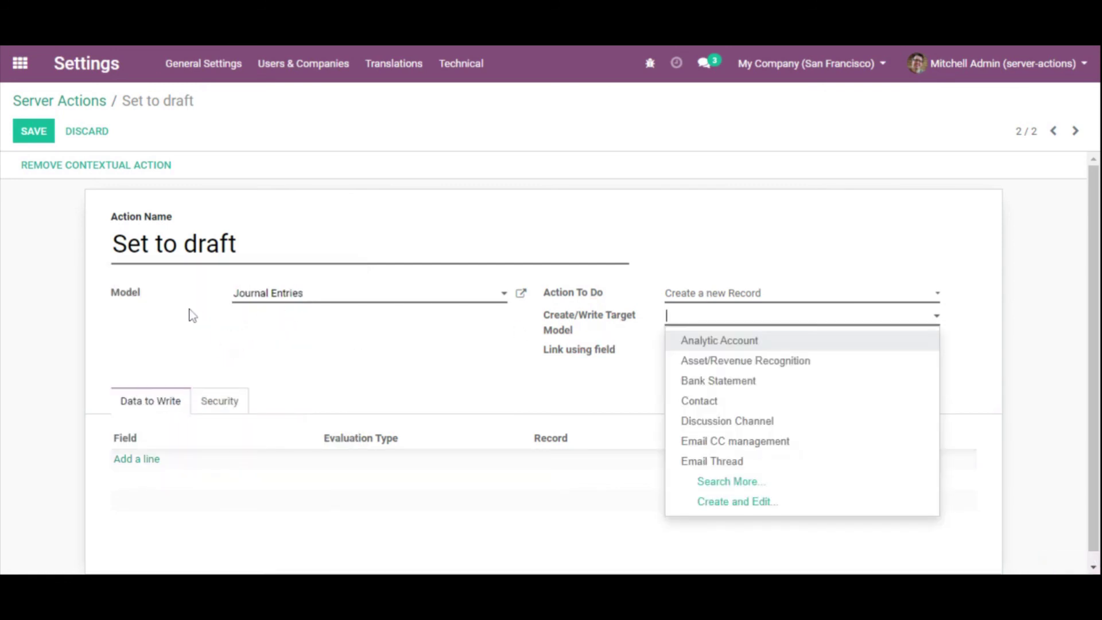
left_click(128, 299)
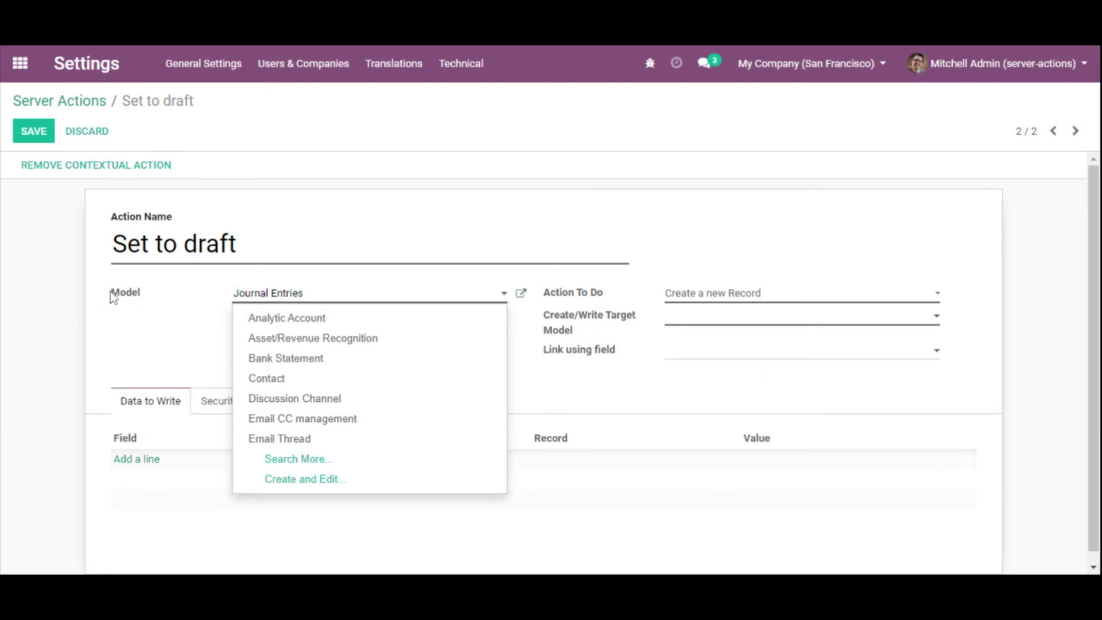
double_click(132, 291)
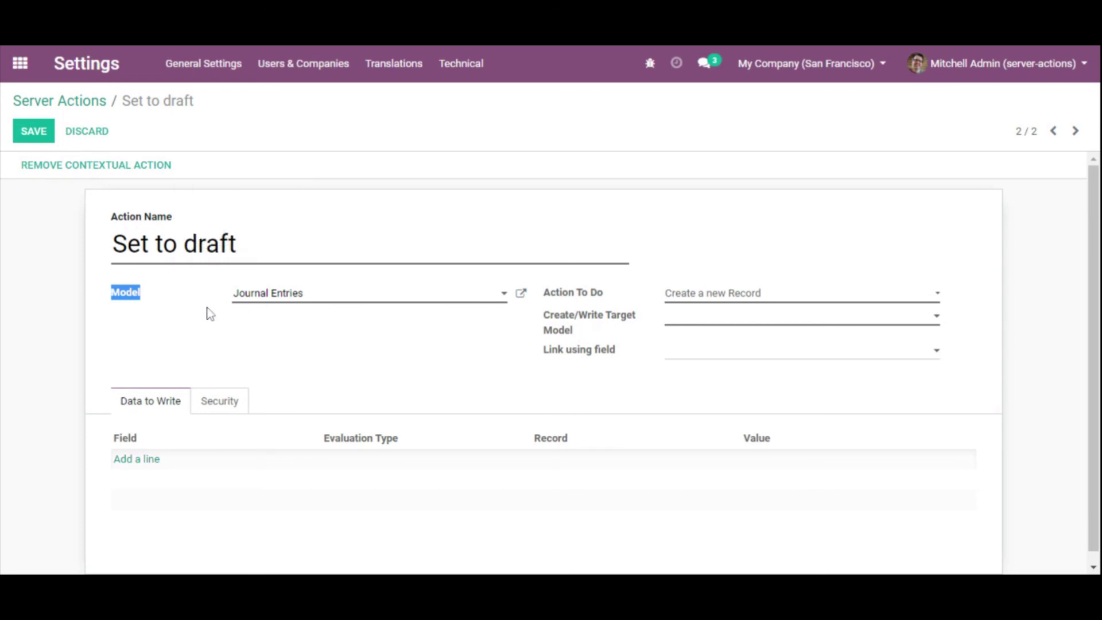
left_click(672, 319)
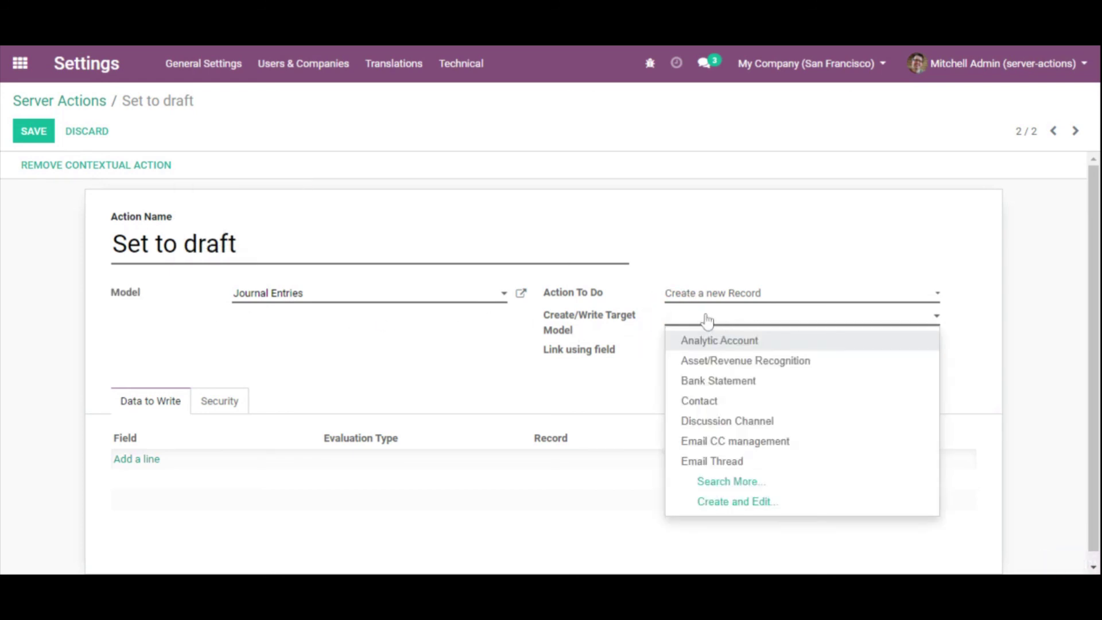
- Switch the action to do to Update the Record and to Execute several actions to compare their settings
left_click(715, 292)
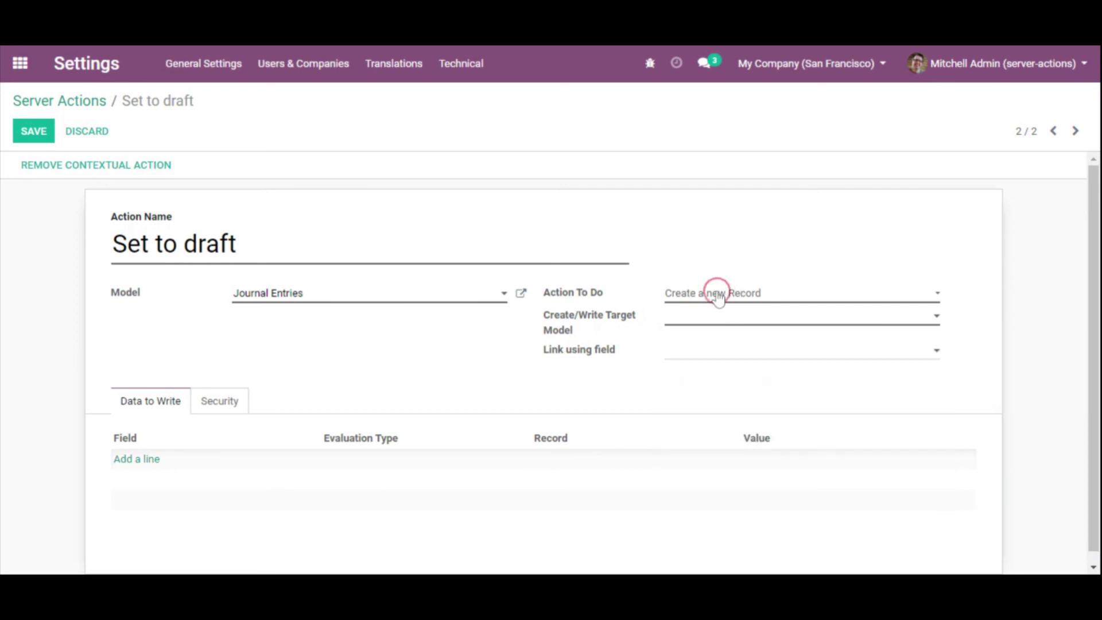
left_click(729, 313)
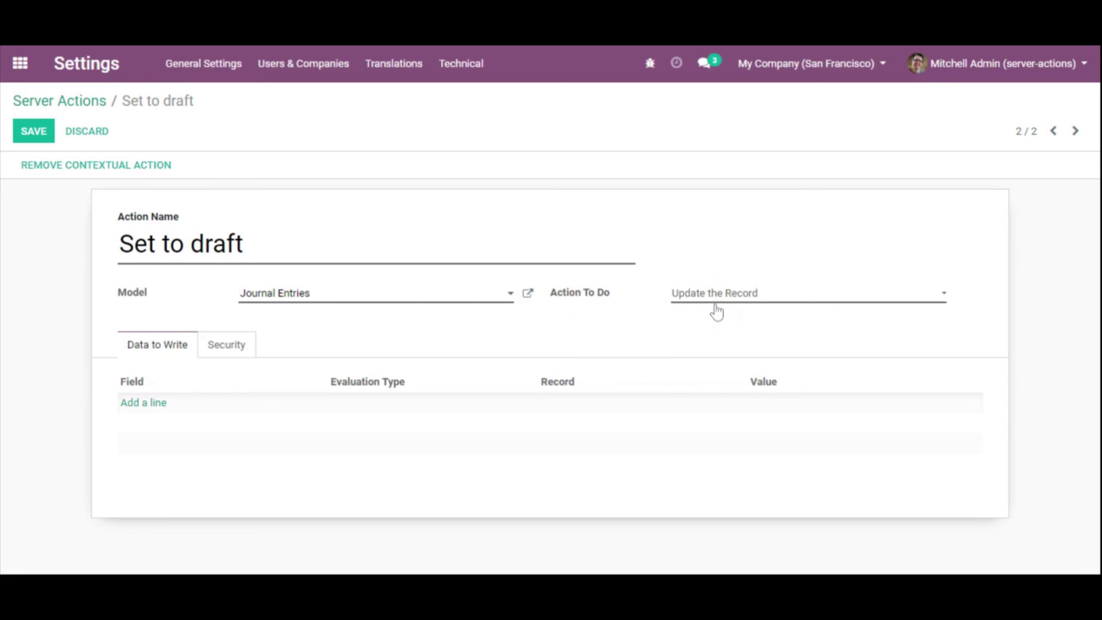
left_click(691, 363)
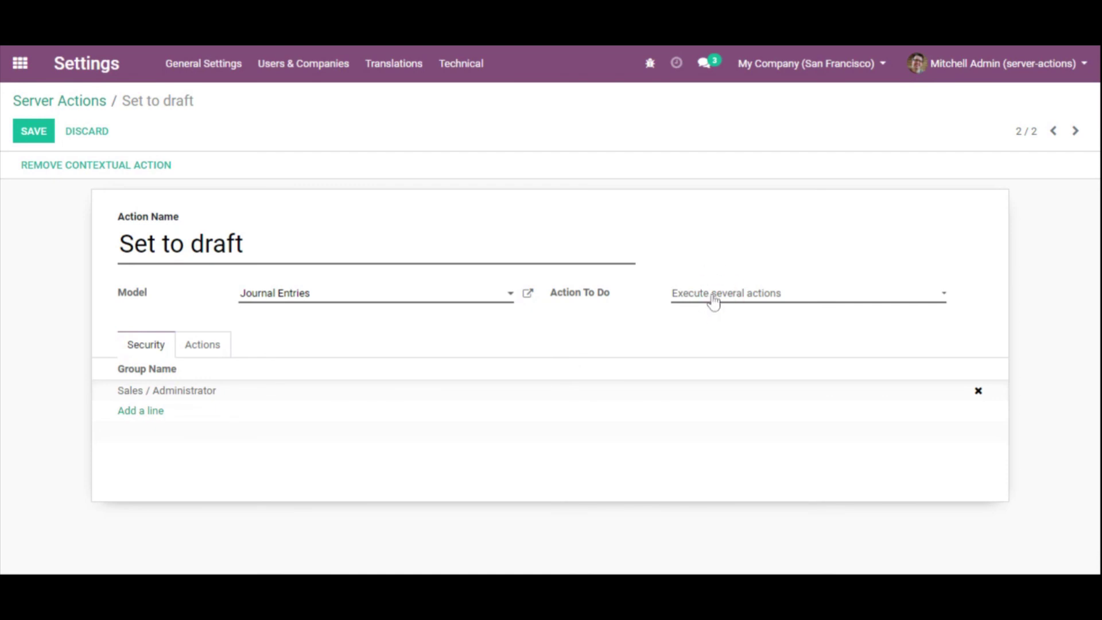
- Set the action to do to Send Email with the email template Invoice: Send by email
left_click(728, 312)
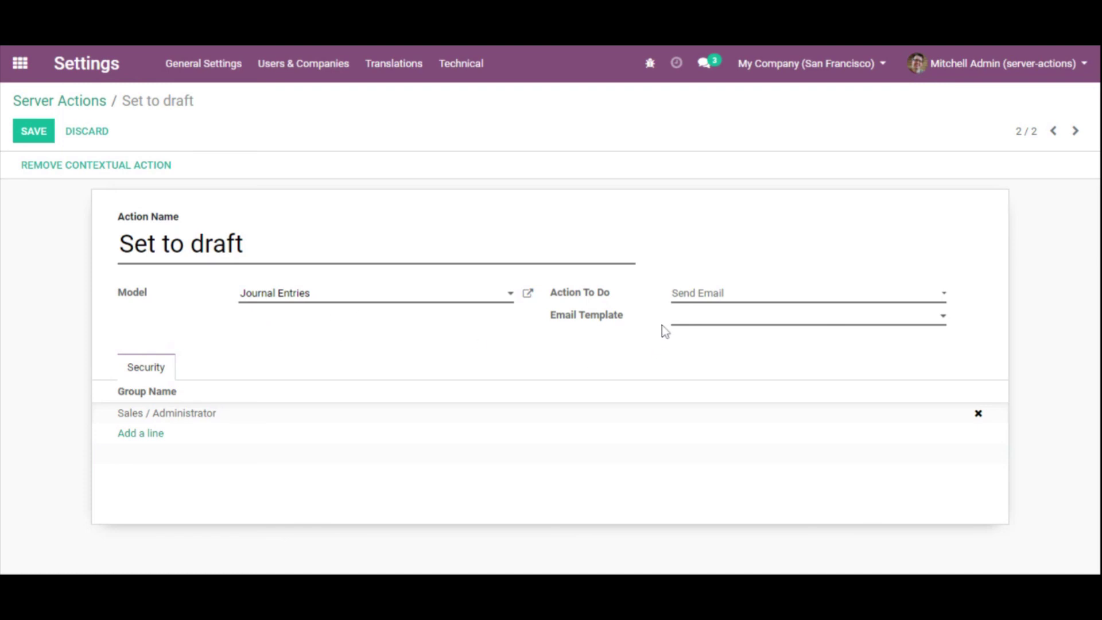
left_click(697, 321)
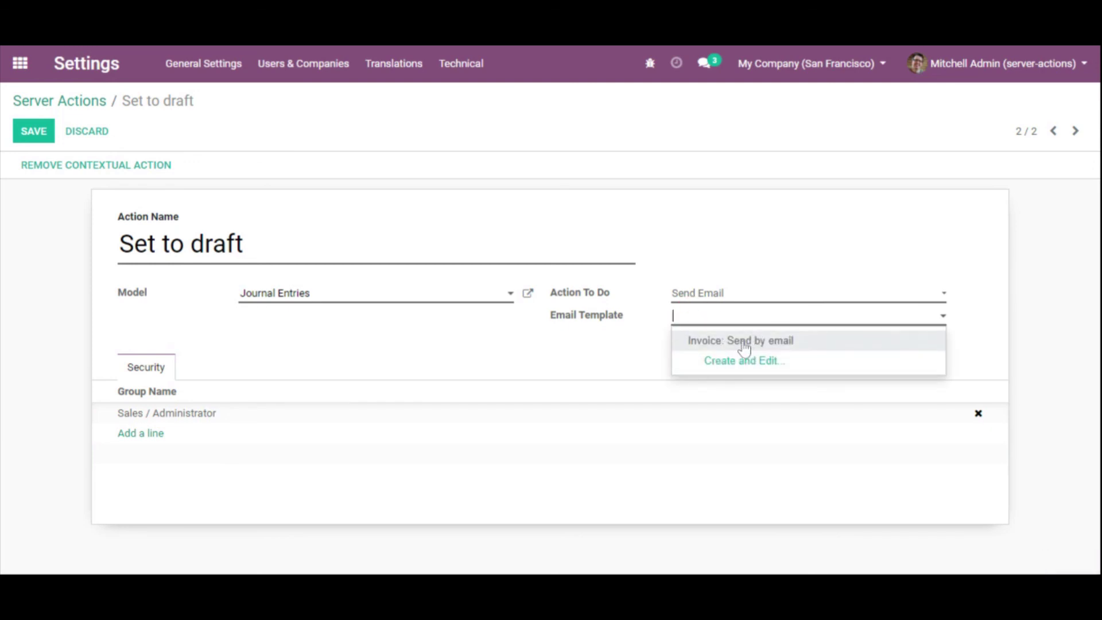
left_click(744, 343)
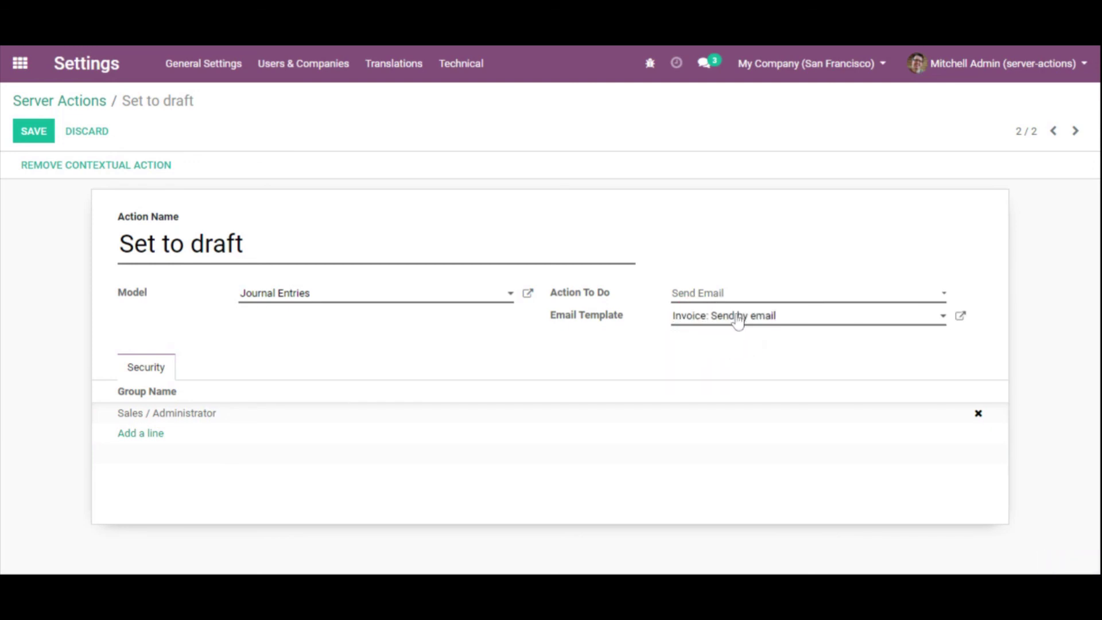
left_click(726, 316)
- Set the action to do to Add Followers and check which followers can be added
left_click(726, 293)
left_click(720, 359)
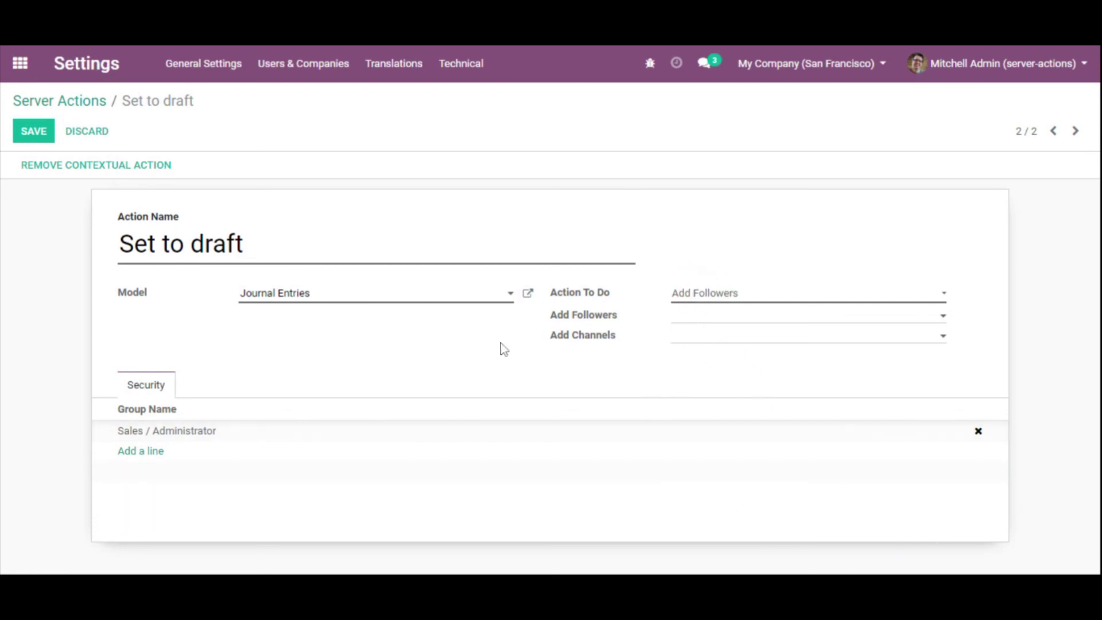
left_click(585, 316)
left_click(697, 317)
left_click(733, 337)
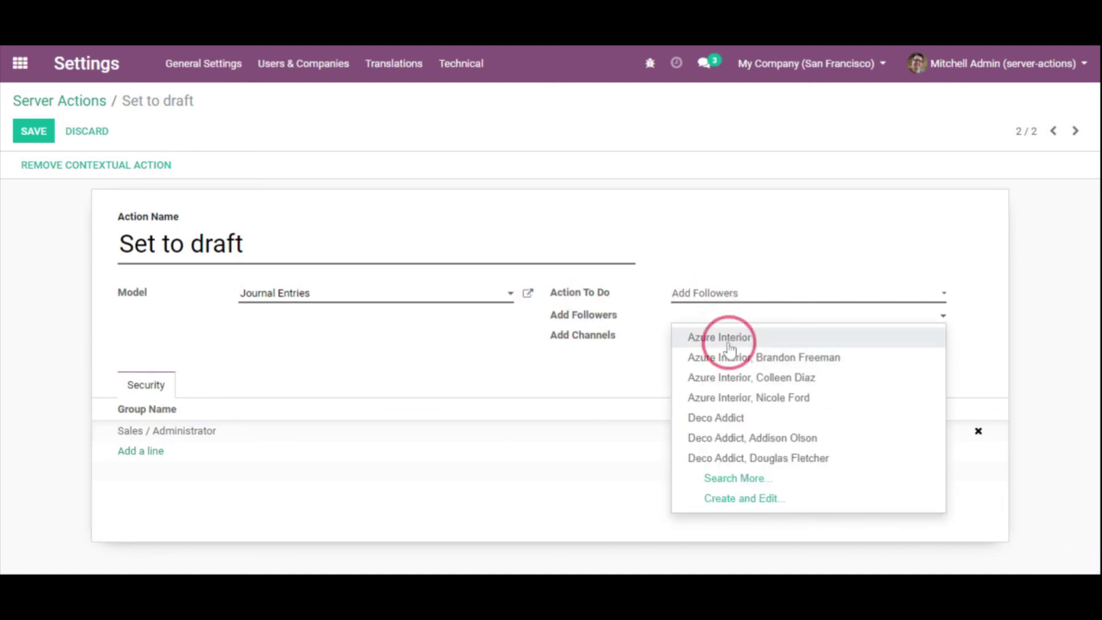
left_click(744, 316)
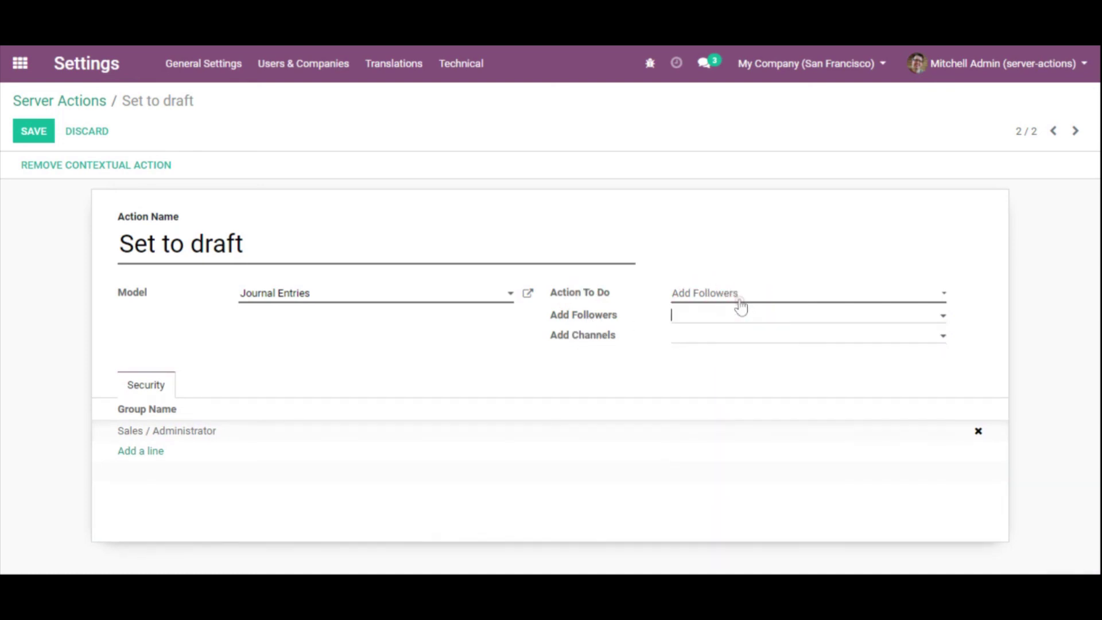
left_click(739, 298)
left_click(415, 367)
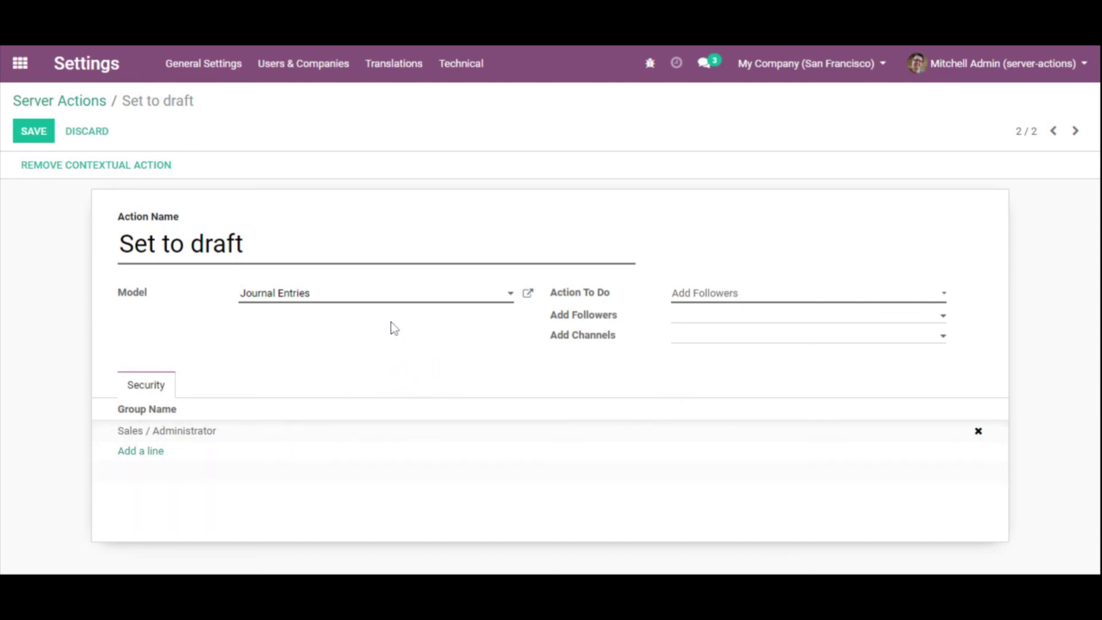